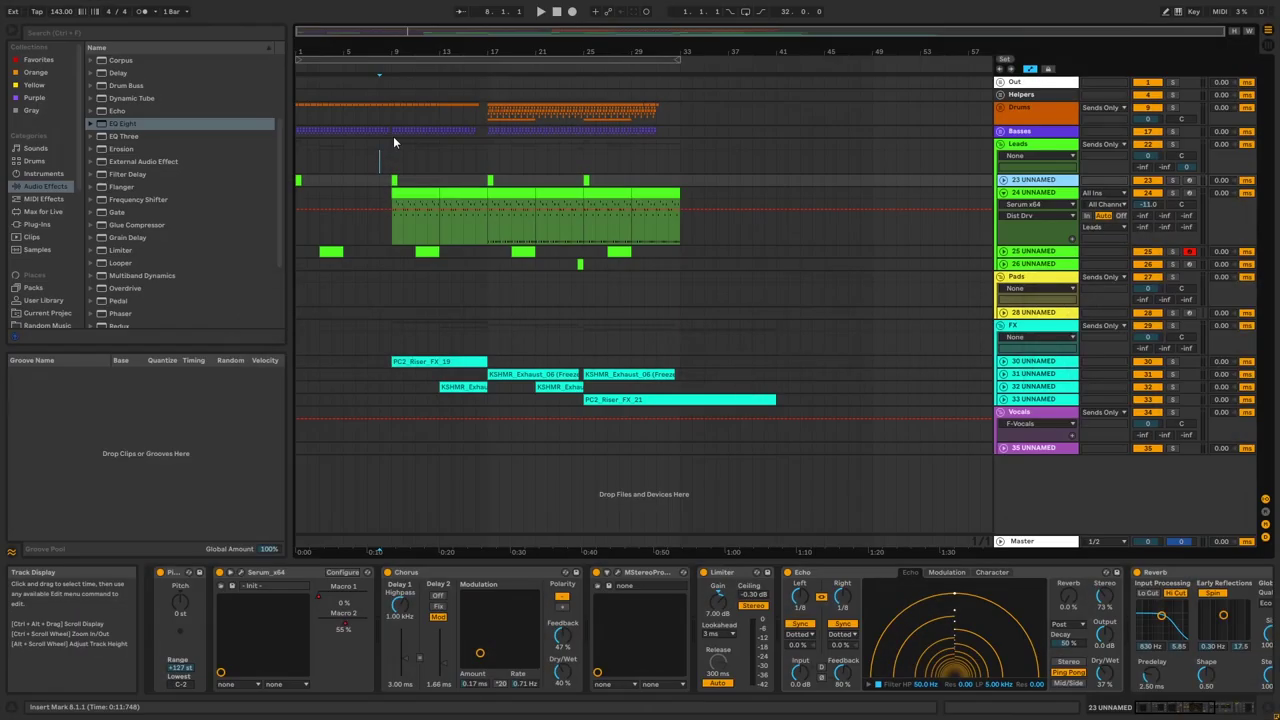
Play the arrangement from bar 9 to hear the lead clips on track 24
{"action": "left_click", "coordinate": [394, 142]}
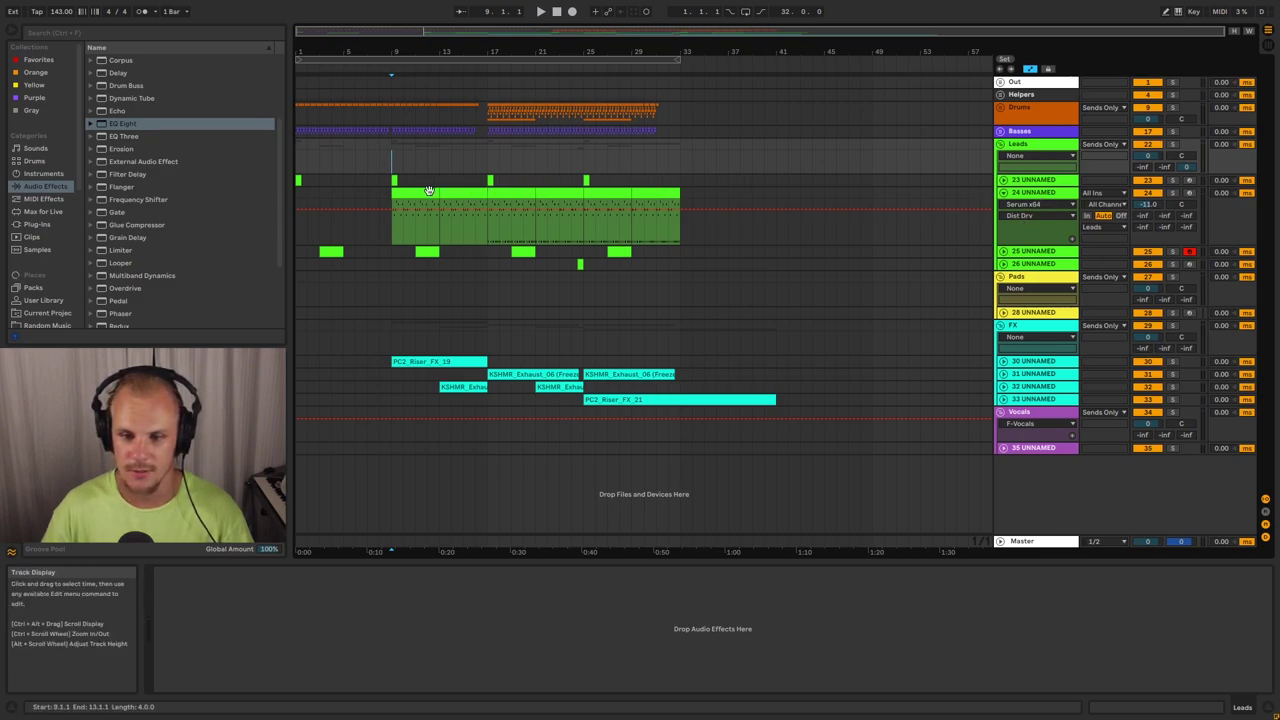
{"action": "left_click", "coordinate": [466, 194]}
{"action": "left_click", "coordinate": [666, 194]}
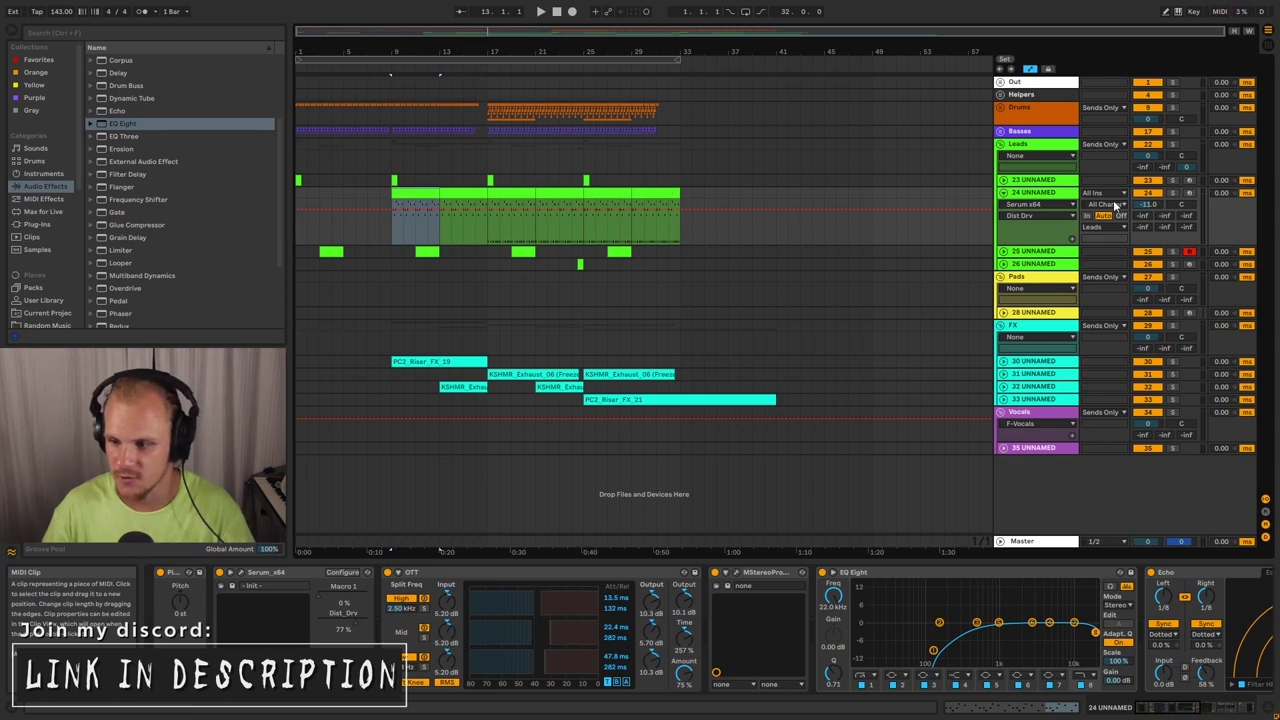
{"action": "left_click", "coordinate": [390, 197]}
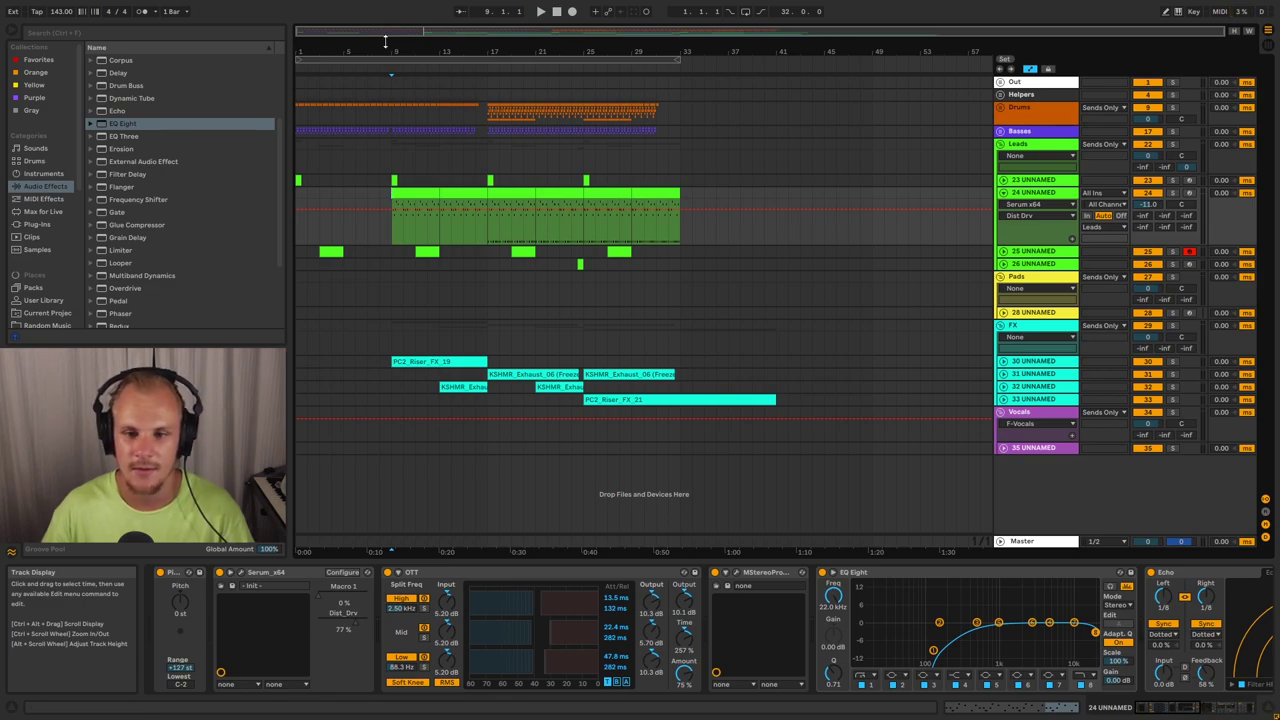
{"action": "left_click_drag", "start_coordinate": [386, 233], "coordinate": [680, 222]}
{"action": "left_click", "coordinate": [392, 237]}
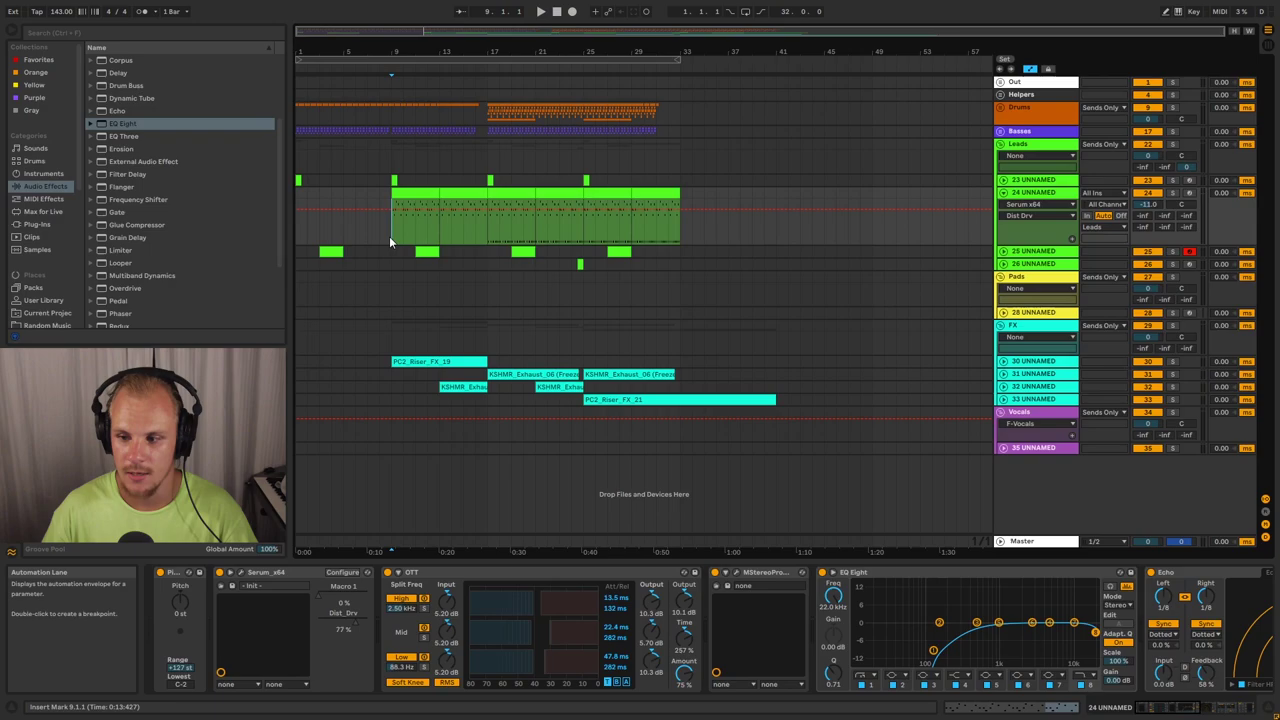
{"action": "key", "text": "space"}
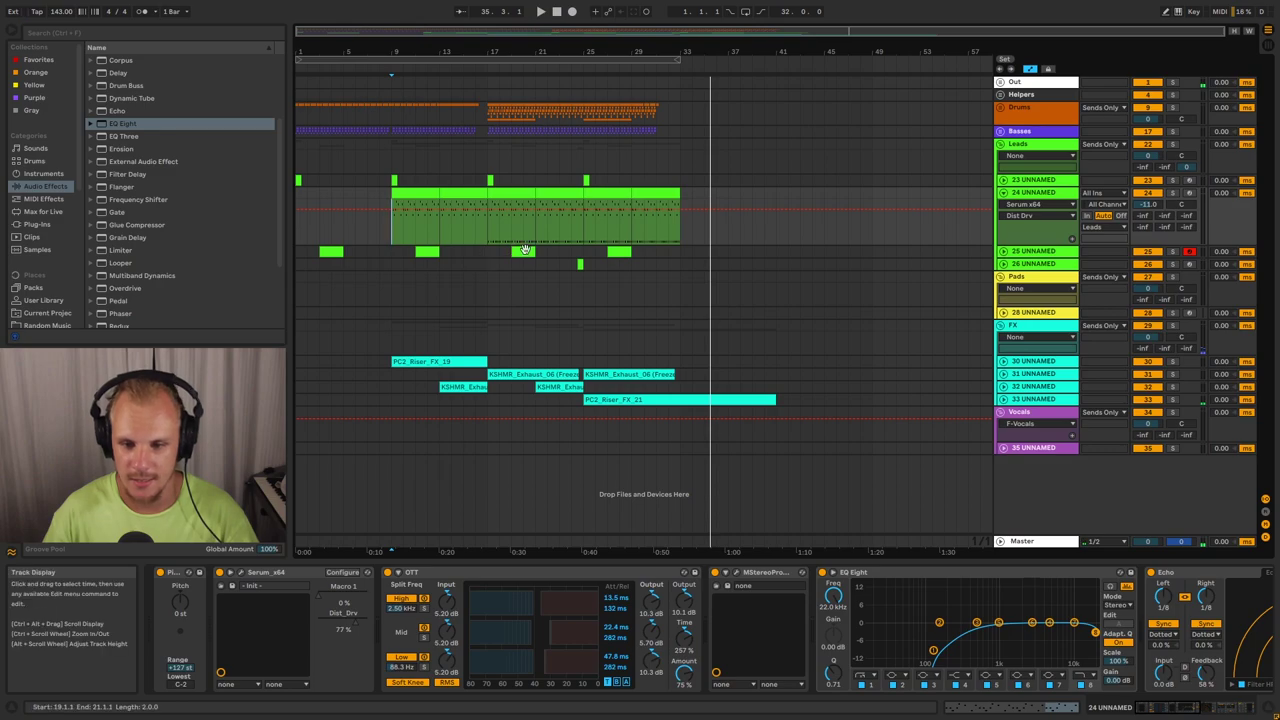
Open the track 24 MIDI clip at bar 17 and examine its melody and low notes
{"action": "left_click", "coordinate": [1058, 196]}
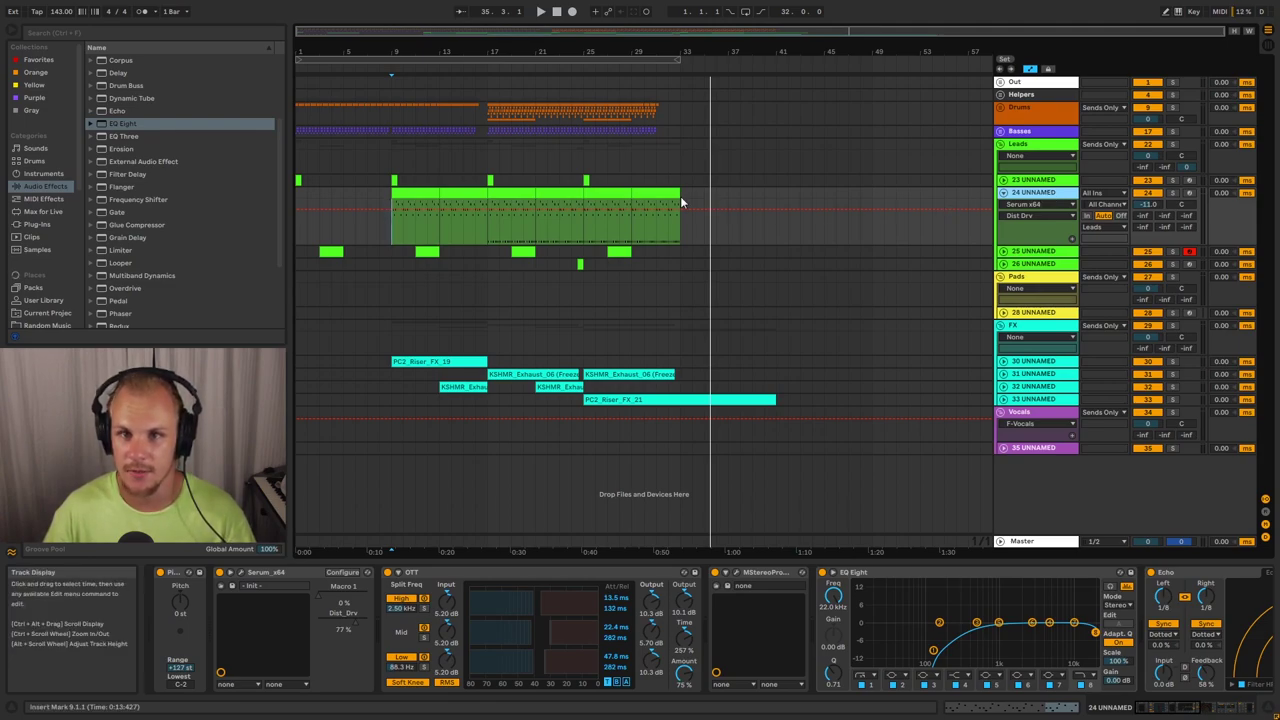
{"action": "left_click_drag", "start_coordinate": [537, 205], "coordinate": [488, 205]}
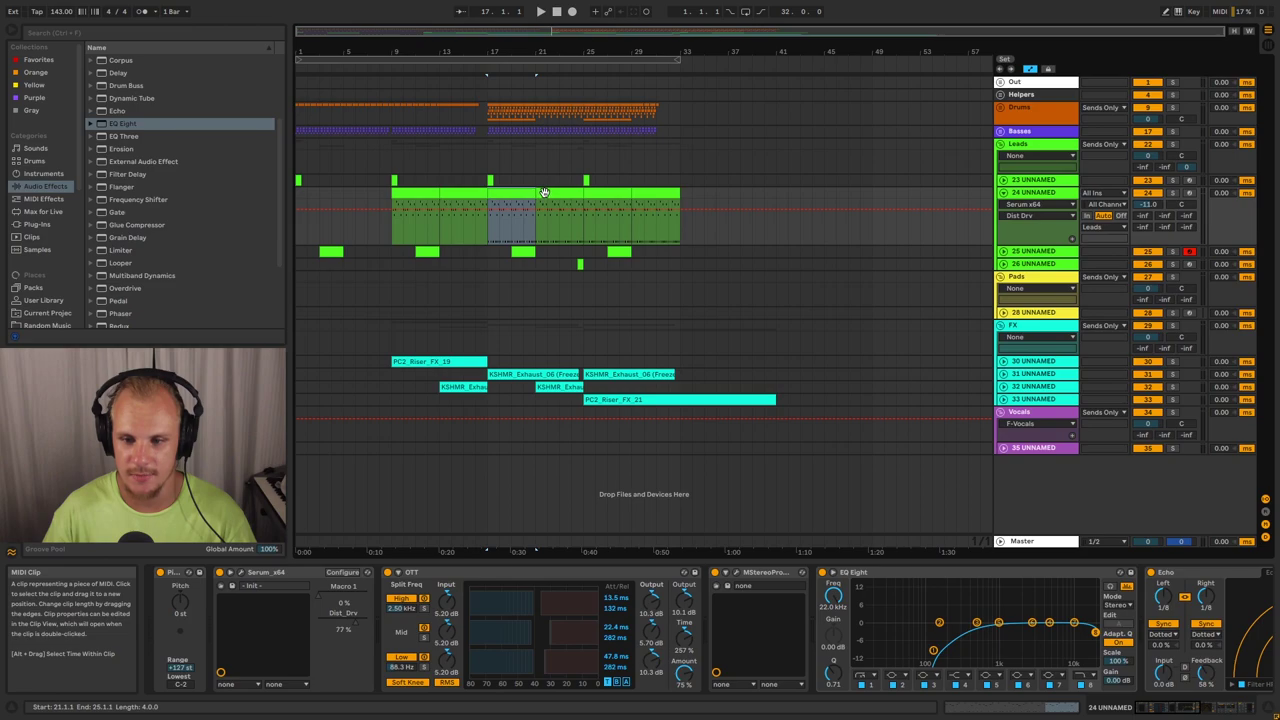
{"action": "left_click", "coordinate": [658, 191], "text": "shift"}
{"action": "left_click_drag", "start_coordinate": [494, 56], "coordinate": [558, 100]}
{"action": "double_click", "coordinate": [594, 190]}
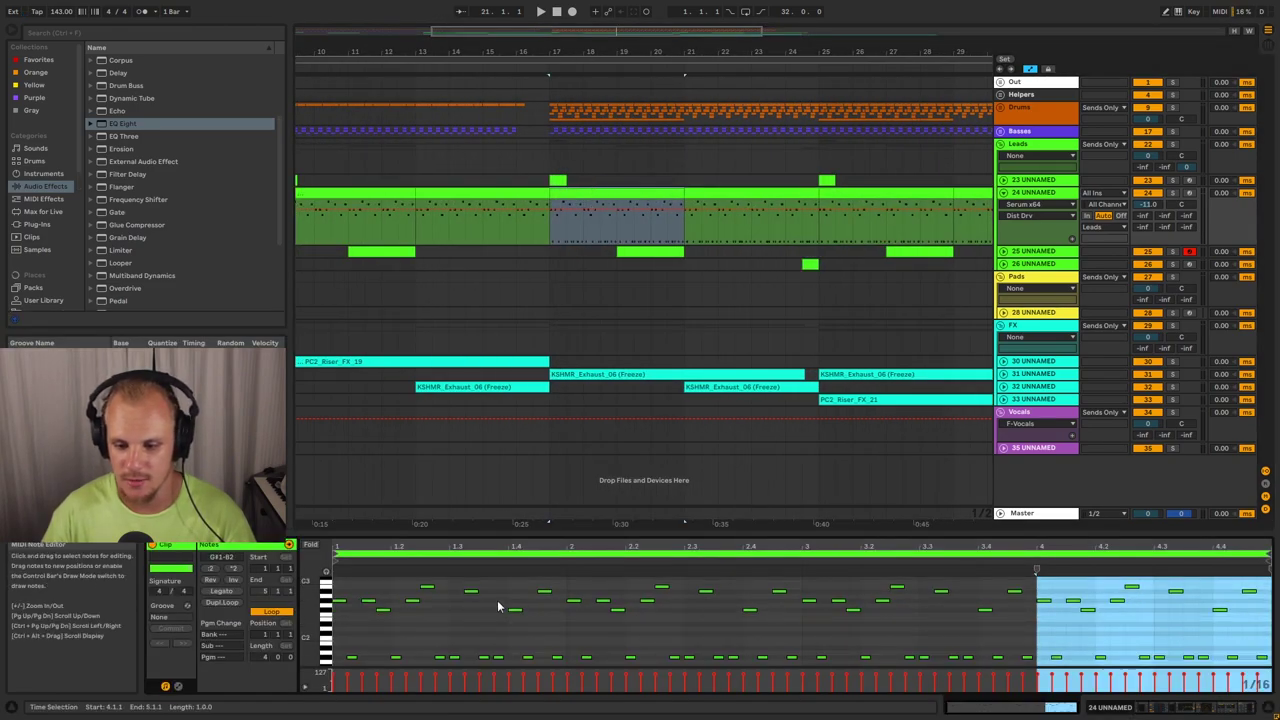
{"action": "scroll", "coordinate": [497, 606], "scroll_direction": "down", "scroll_amount": 2}
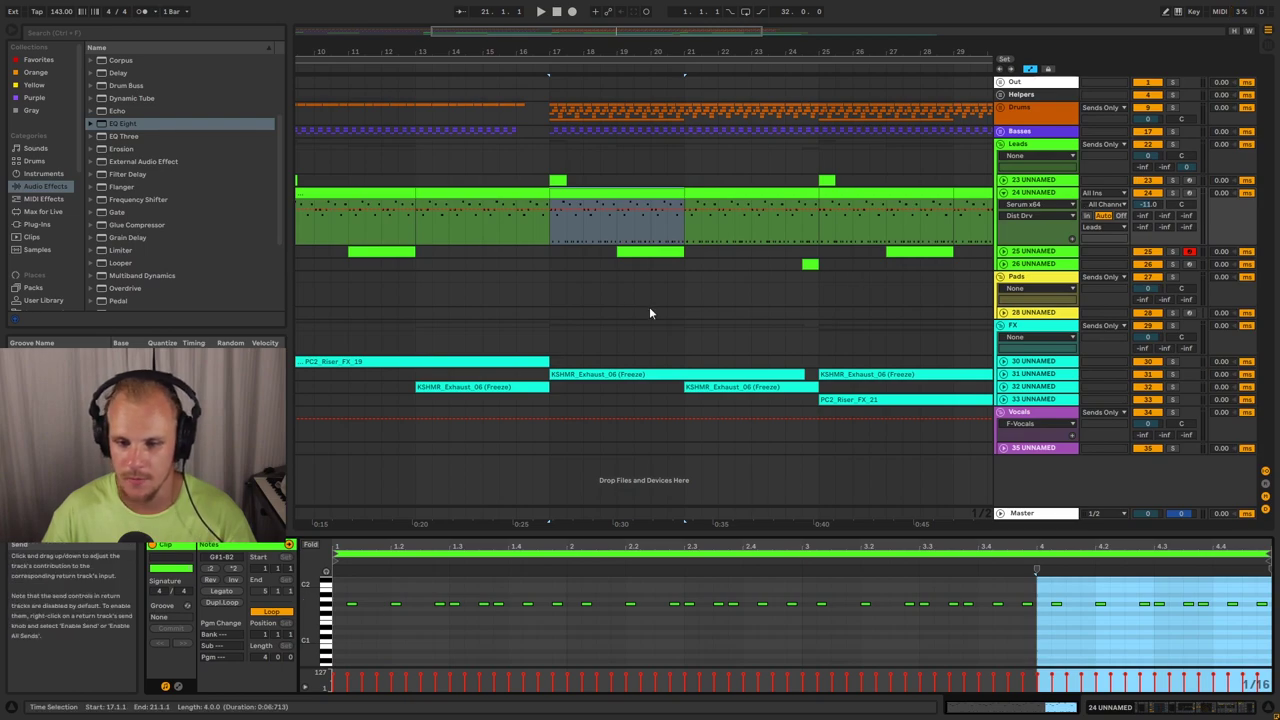
{"action": "left_click_drag", "start_coordinate": [551, 48], "coordinate": [589, 38]}
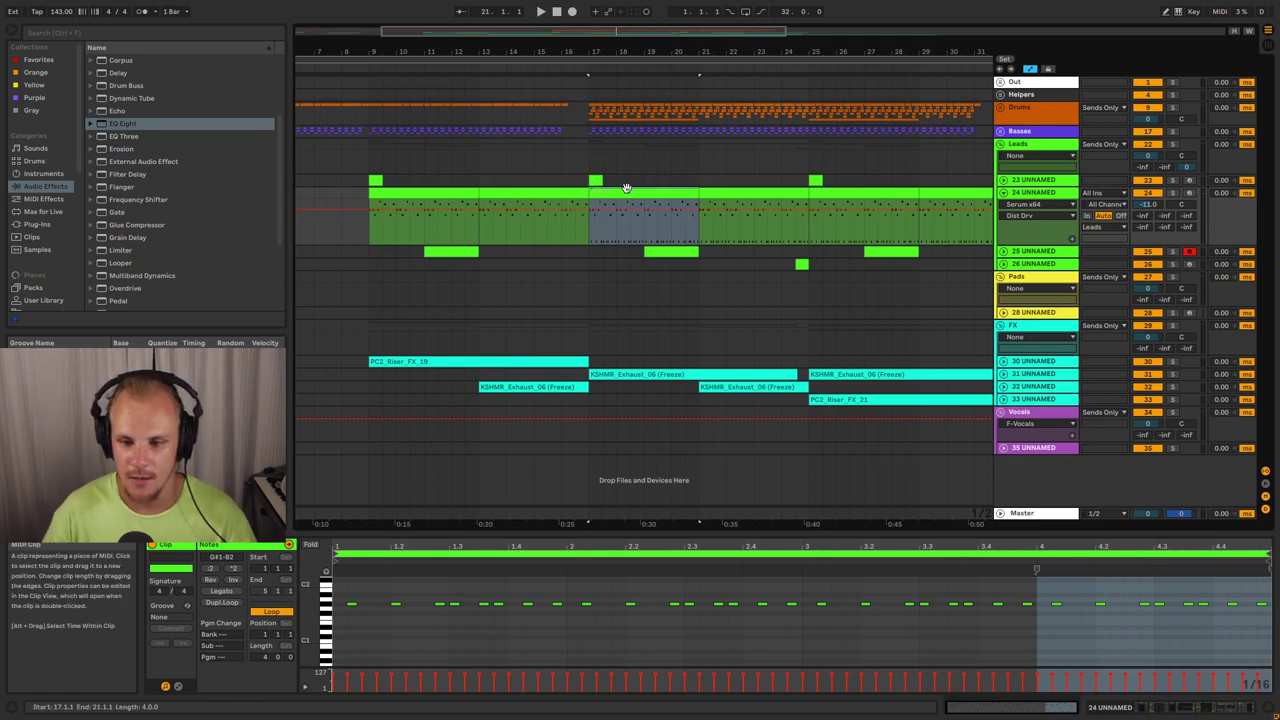
{"action": "scroll", "coordinate": [449, 626], "scroll_direction": "up", "scroll_amount": 3}
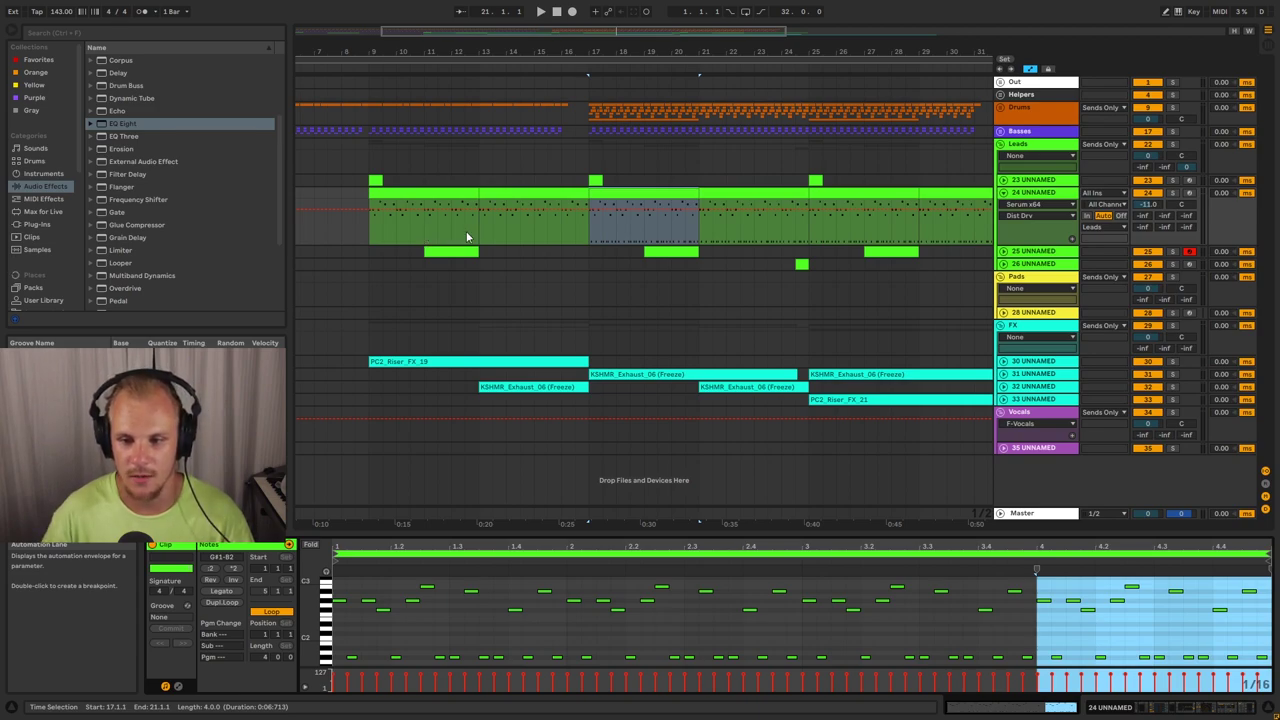
{"action": "left_click_drag", "start_coordinate": [614, 55], "coordinate": [539, 45]}
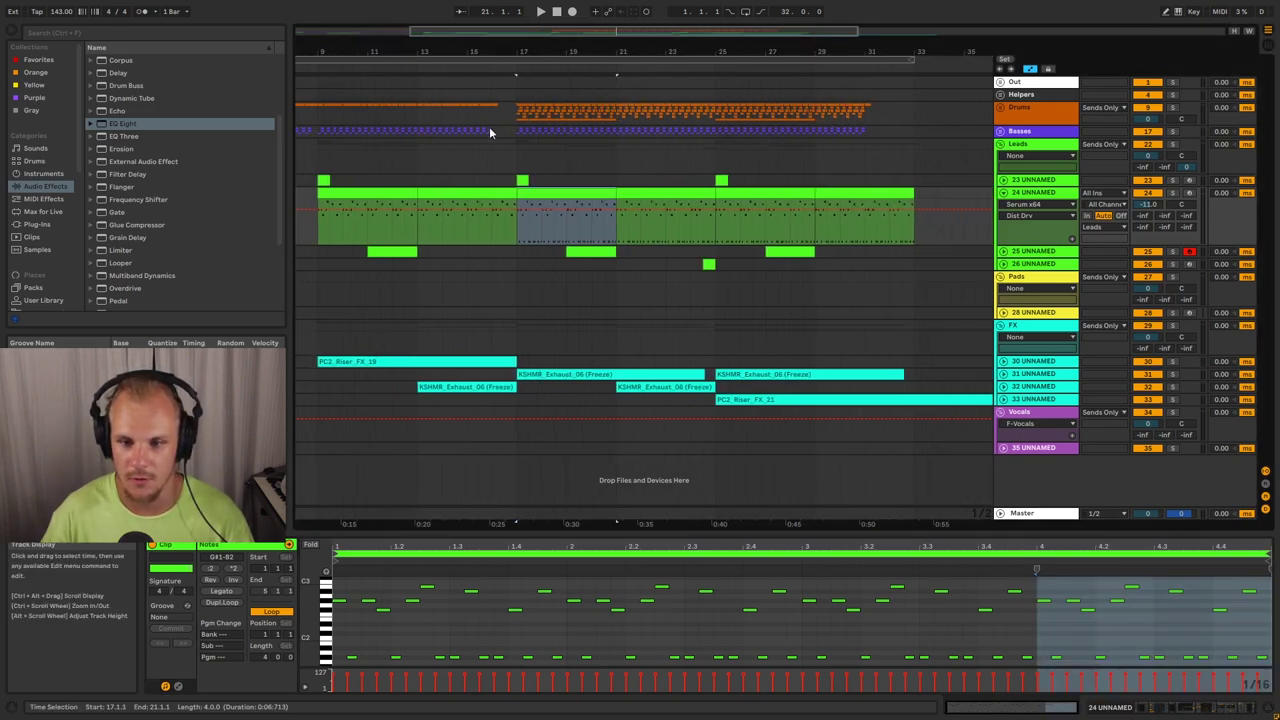
Mark out bars 9 to 17 and bars 17 to 33 on the Leads group, and reselect the bar 17 clip
{"action": "left_click_drag", "start_coordinate": [511, 150], "coordinate": [318, 160]}
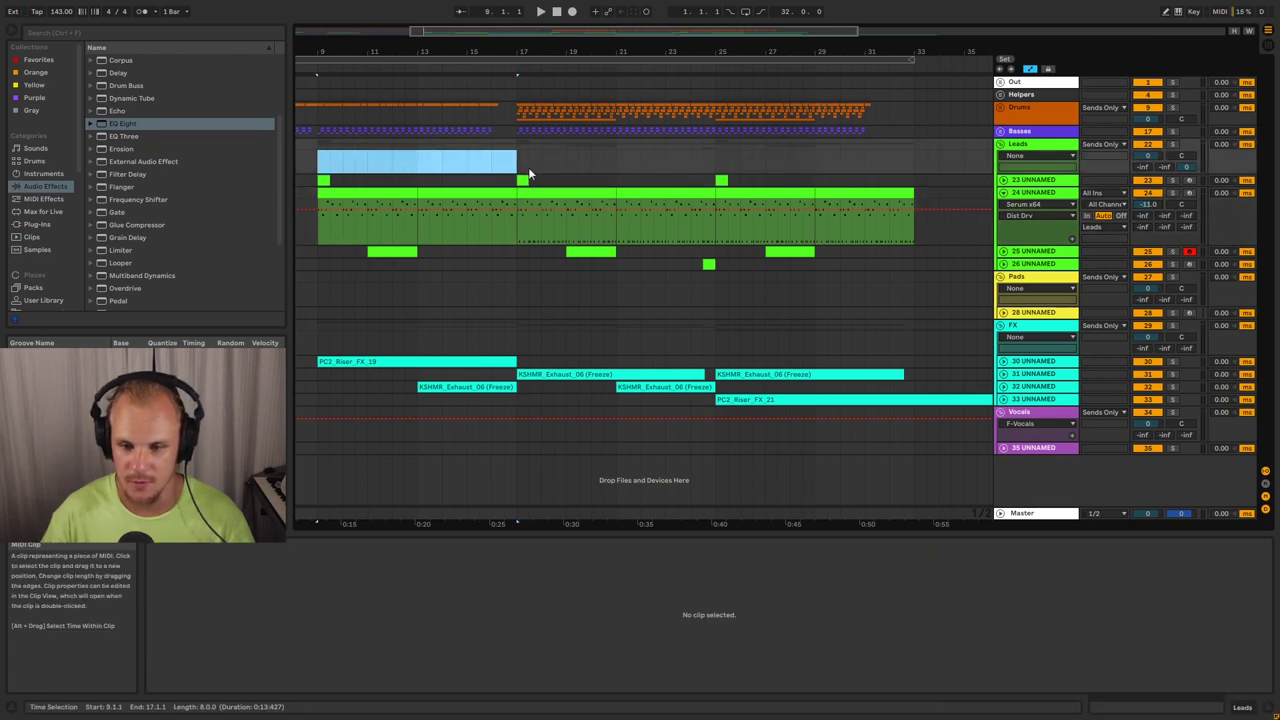
{"action": "left_click_drag", "start_coordinate": [528, 170], "coordinate": [894, 162]}
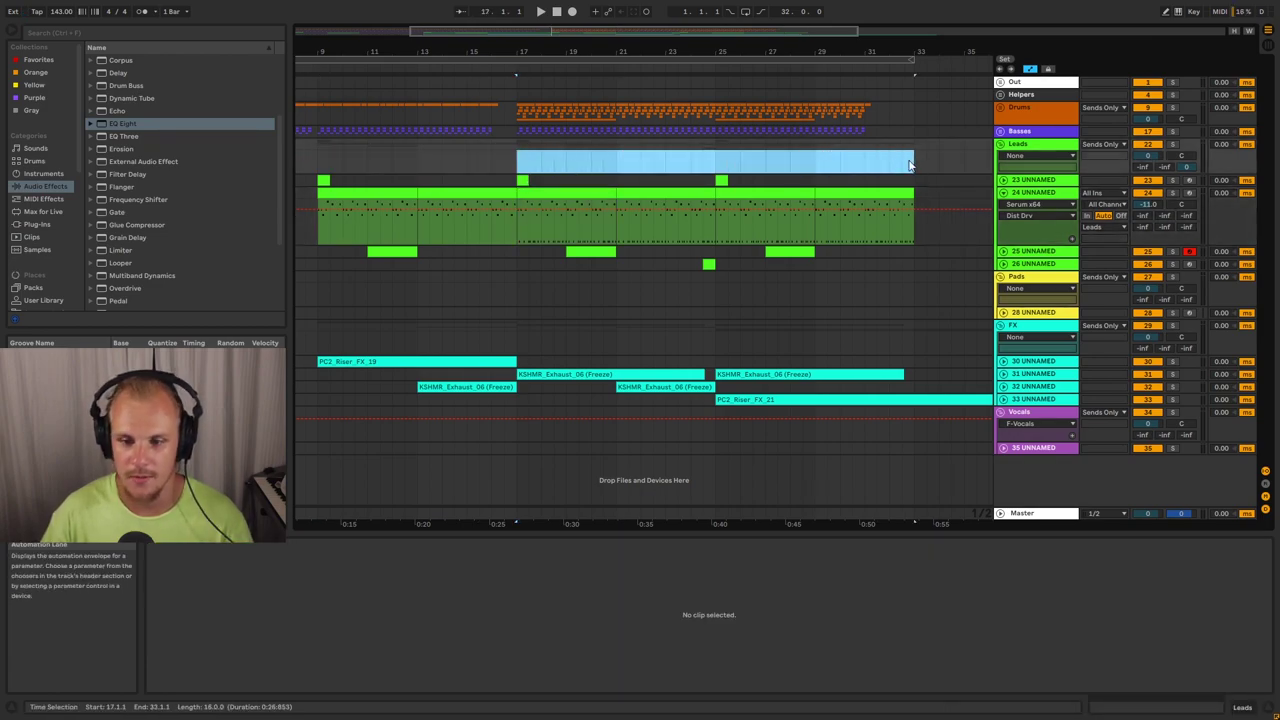
{"action": "left_click", "coordinate": [583, 196]}
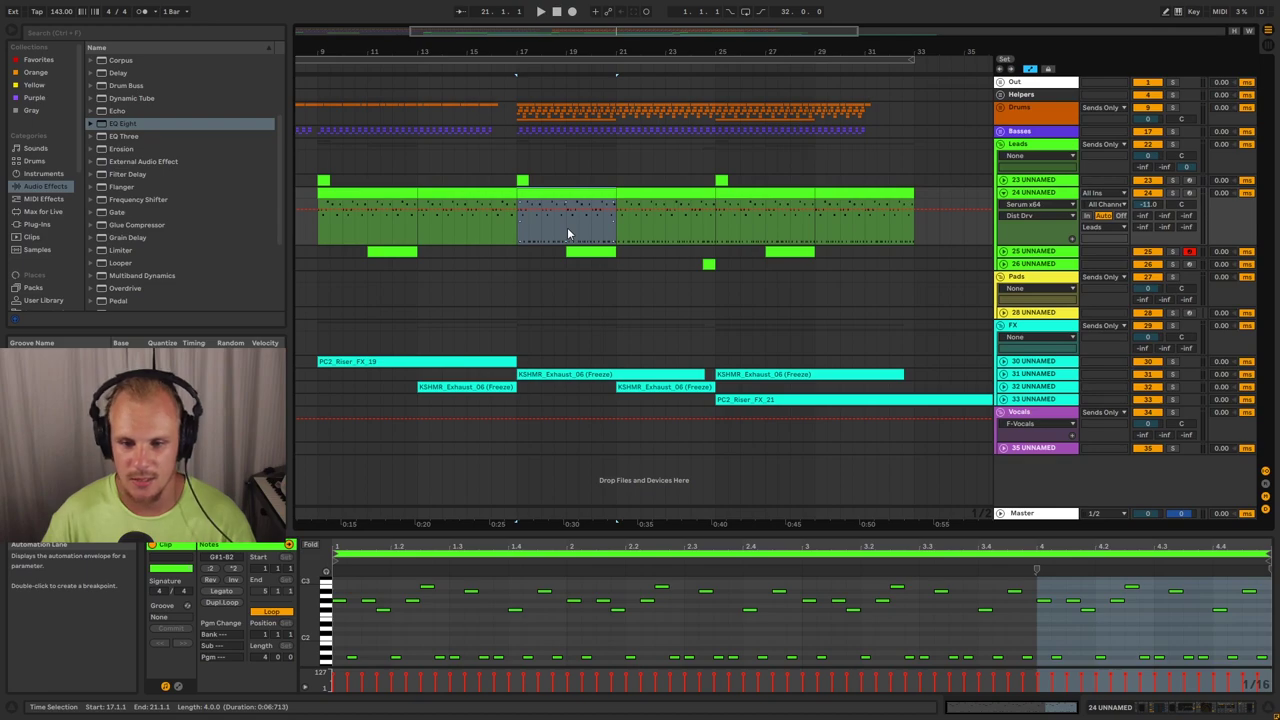
Open the Serum instrument on track 24, examine its effects and oscillator settings, and close it
{"action": "double_click", "coordinate": [1022, 193]}
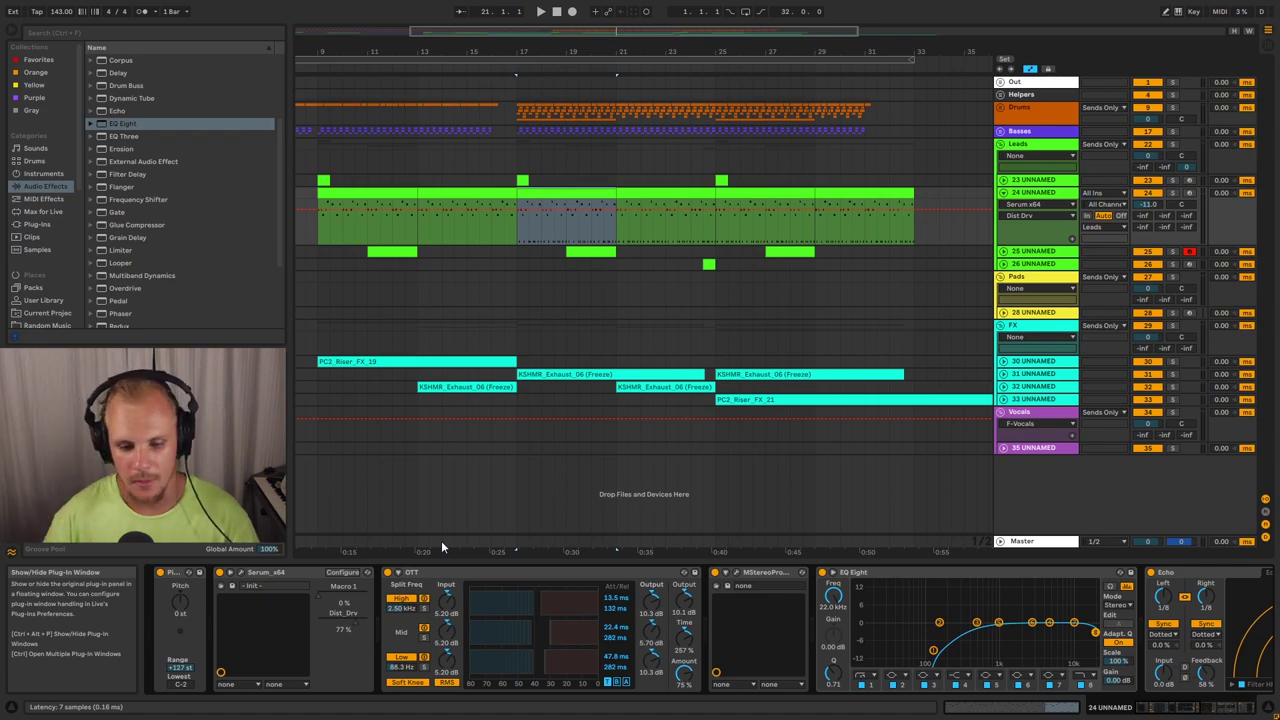
{"action": "key", "text": "ctrl+alt+p"}
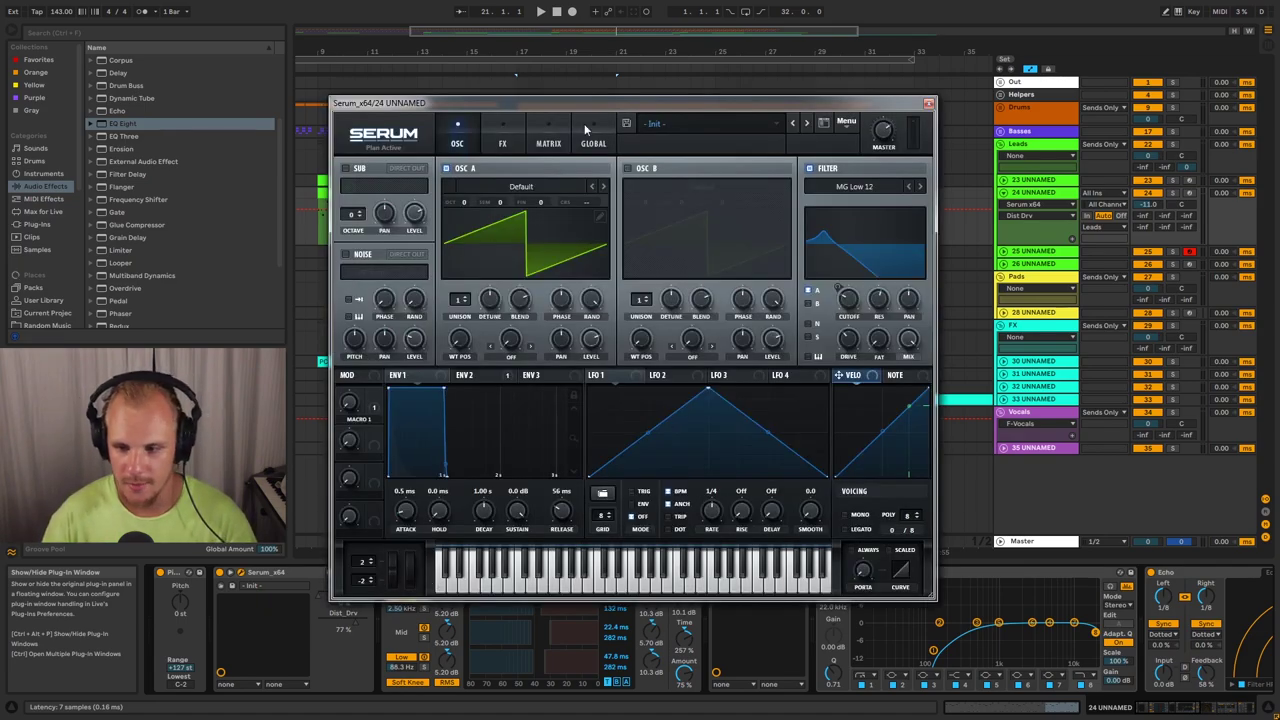
{"action": "left_click_drag", "start_coordinate": [565, 104], "coordinate": [610, 105]}
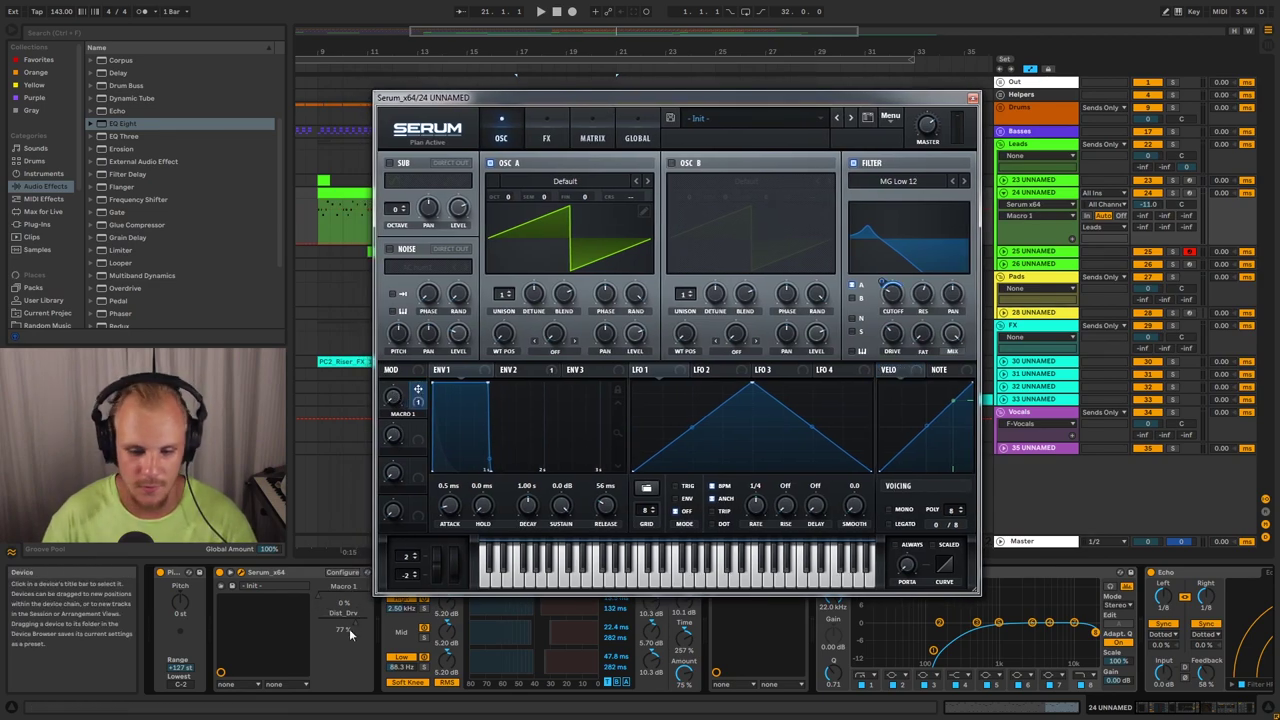
{"action": "left_click", "coordinate": [546, 139]}
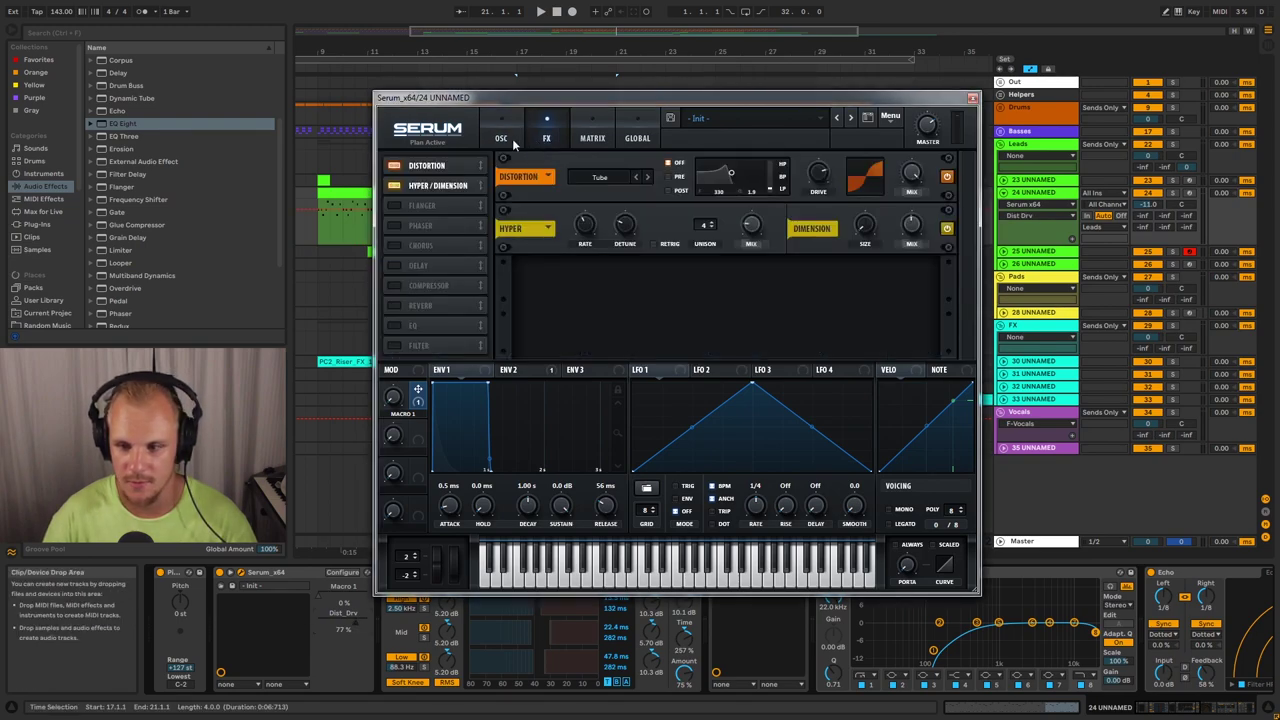
{"action": "left_click", "coordinate": [512, 138]}
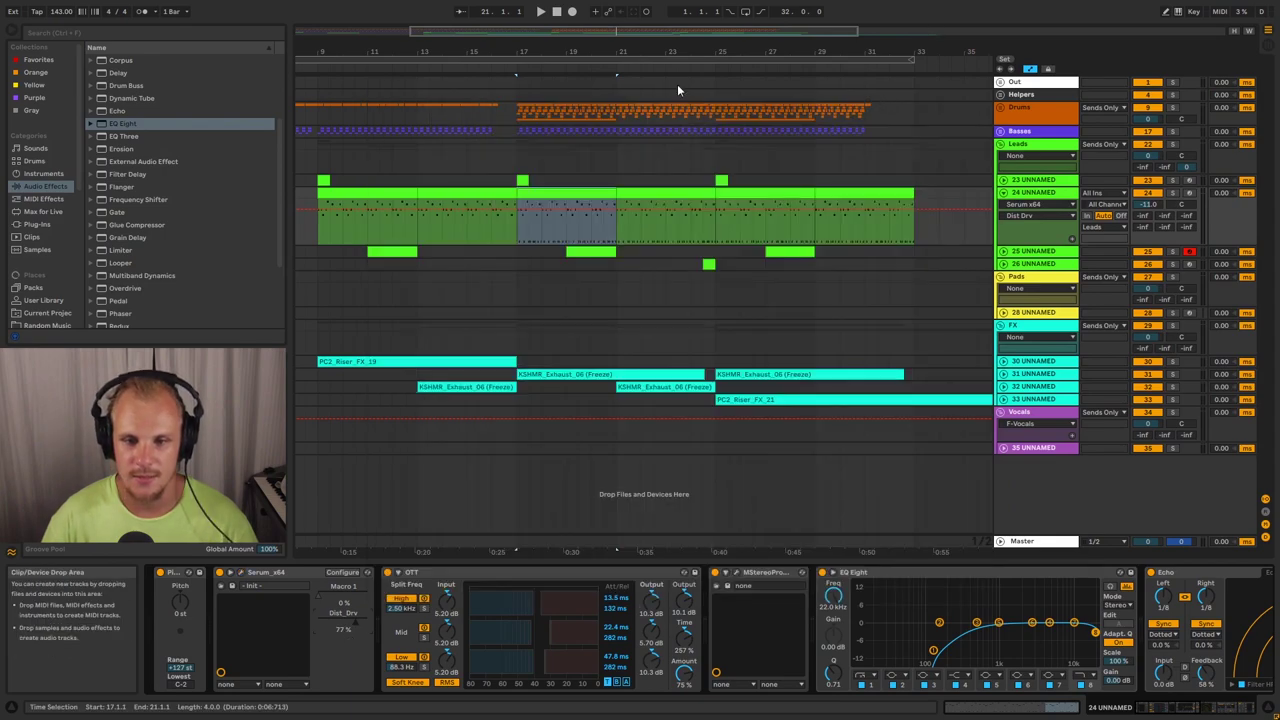
Insert a new MIDI track directly below track 24 in the Leads group
{"action": "scroll", "coordinate": [677, 89], "scroll_direction": "left", "scroll_amount": 3}
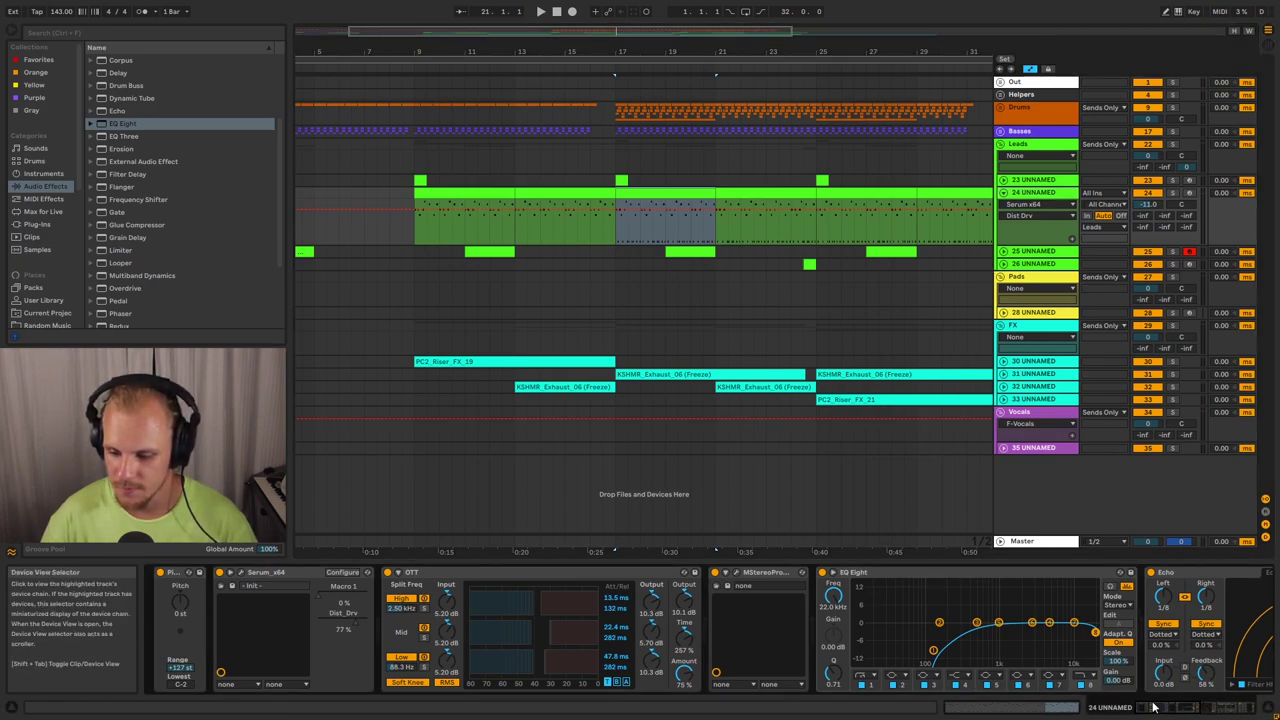
{"action": "left_click_drag", "start_coordinate": [1160, 707], "coordinate": [1117, 482]}
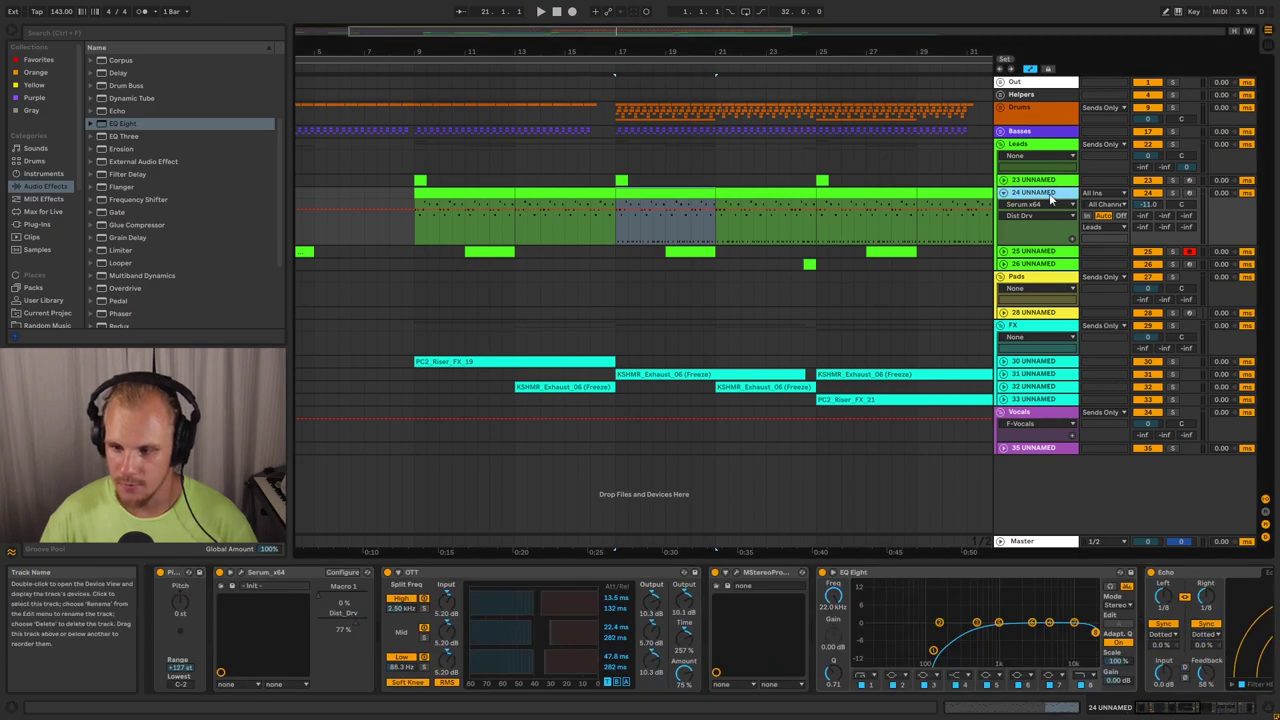
{"action": "left_click", "coordinate": [1008, 233]}
{"action": "key", "text": "ctrl+shift+t"}
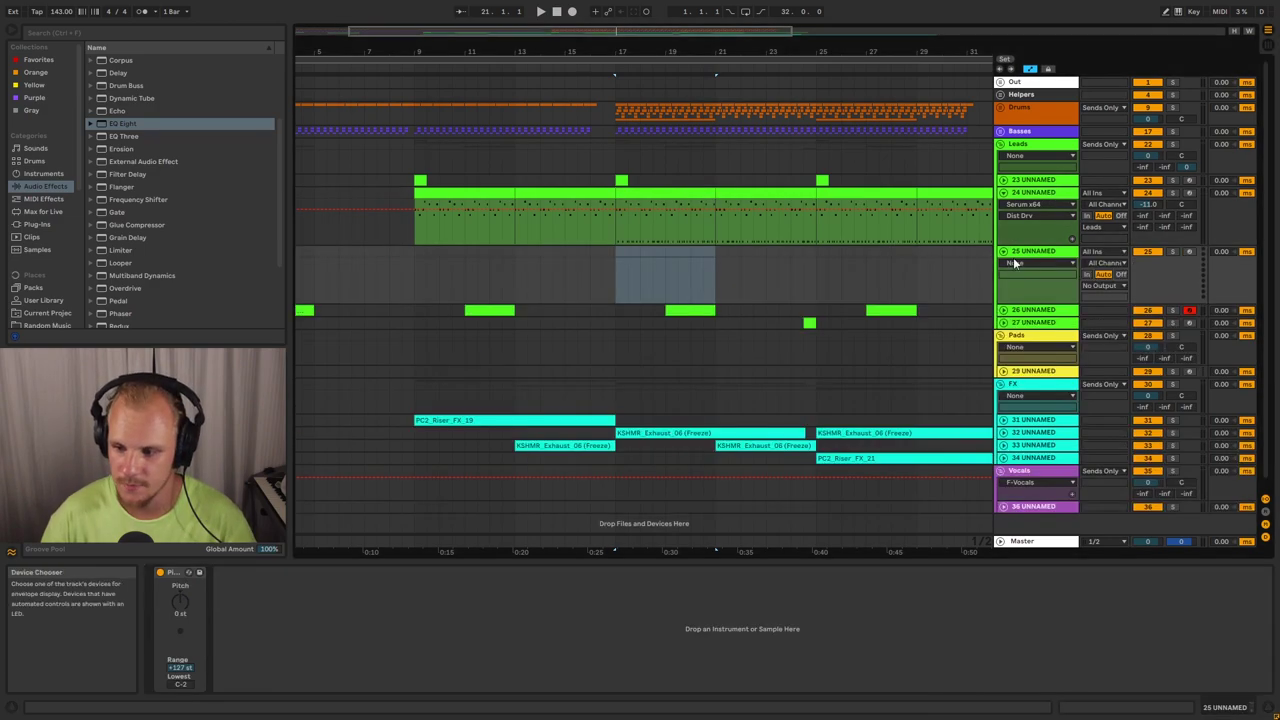
Add the Utility audio effect to the new track 25
{"action": "scroll", "coordinate": [125, 90], "scroll_direction": "up", "scroll_amount": 3}
{"action": "left_click", "coordinate": [124, 72]}
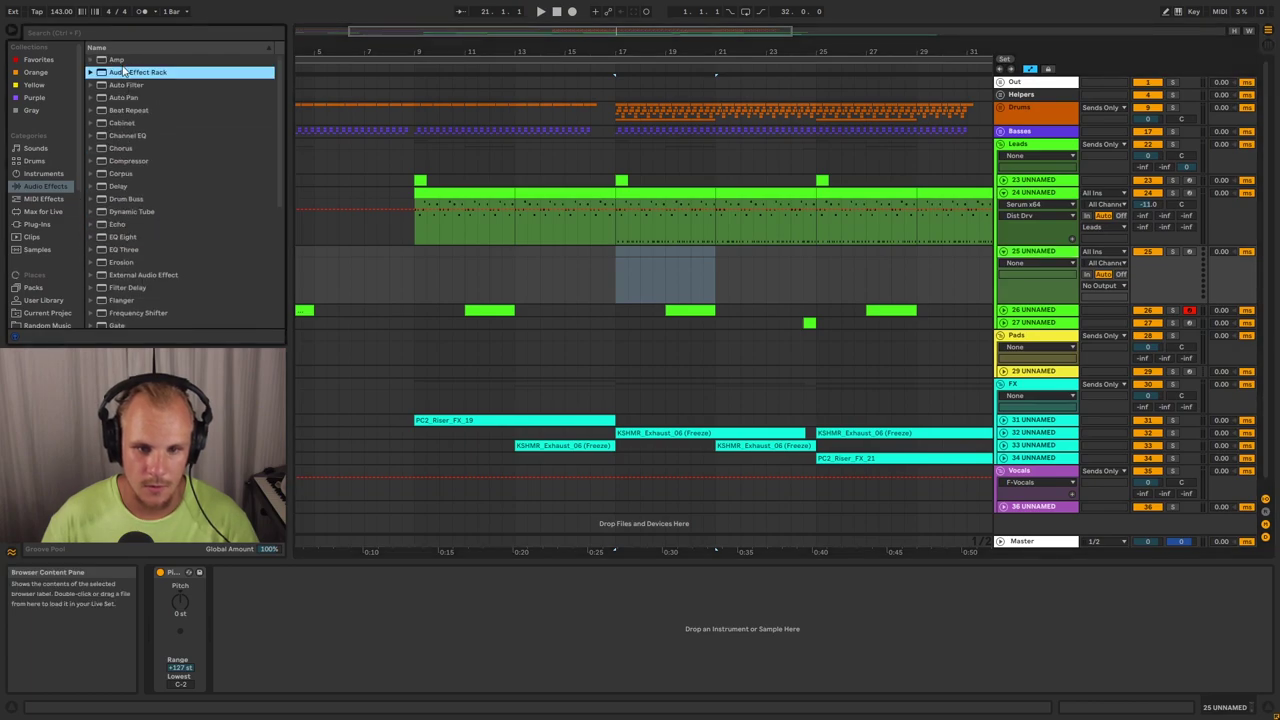
{"action": "scroll", "coordinate": [125, 229], "scroll_direction": "down", "scroll_amount": 5}
{"action": "left_click_drag", "start_coordinate": [113, 292], "coordinate": [290, 601]}
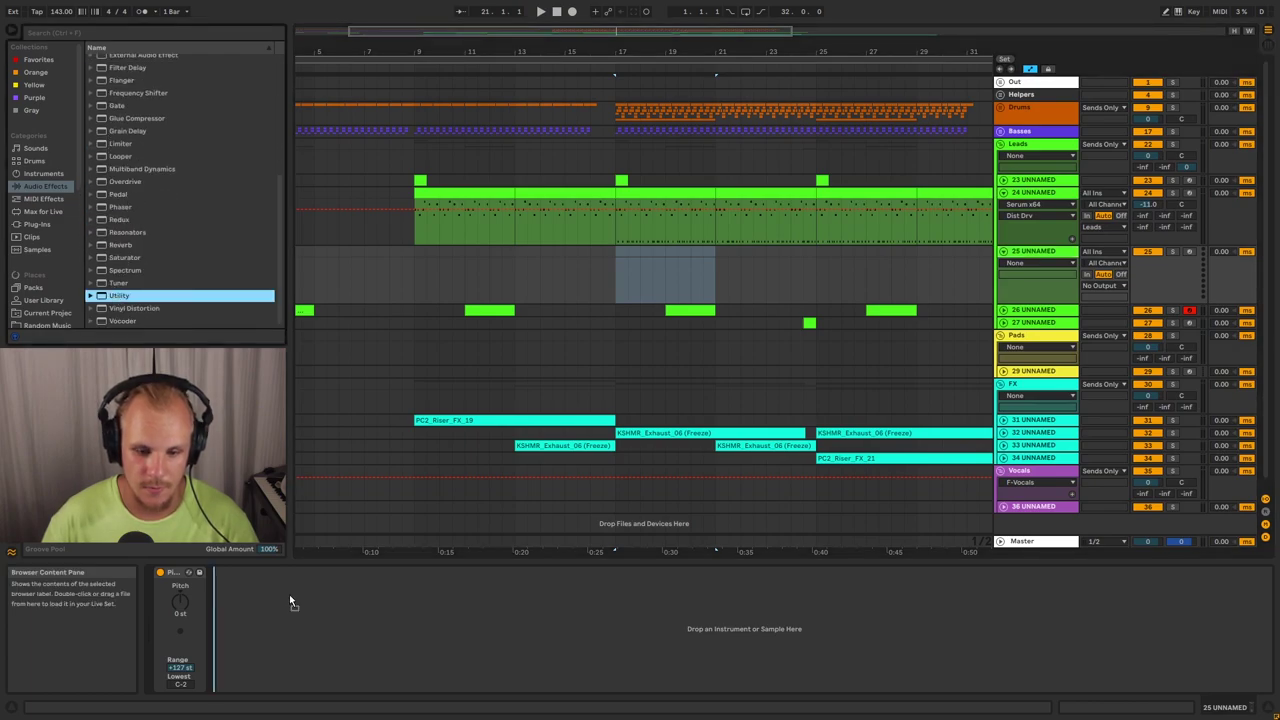
{"action": "left_click_drag", "start_coordinate": [458, 565], "coordinate": [308, 602]}
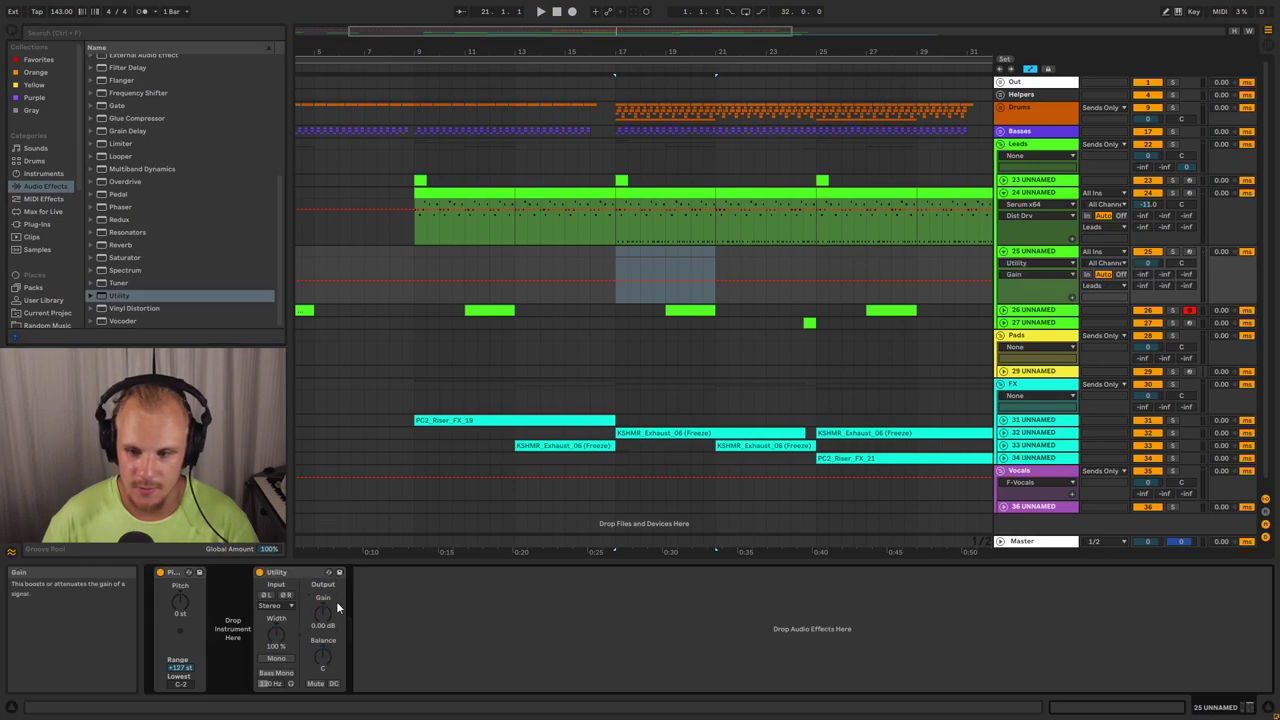
Automate the Utility gain on track 25 to rise in a curve from -inf dB at bar 9 to 0.00 dB at bar 17
{"action": "left_click", "coordinate": [613, 279]}
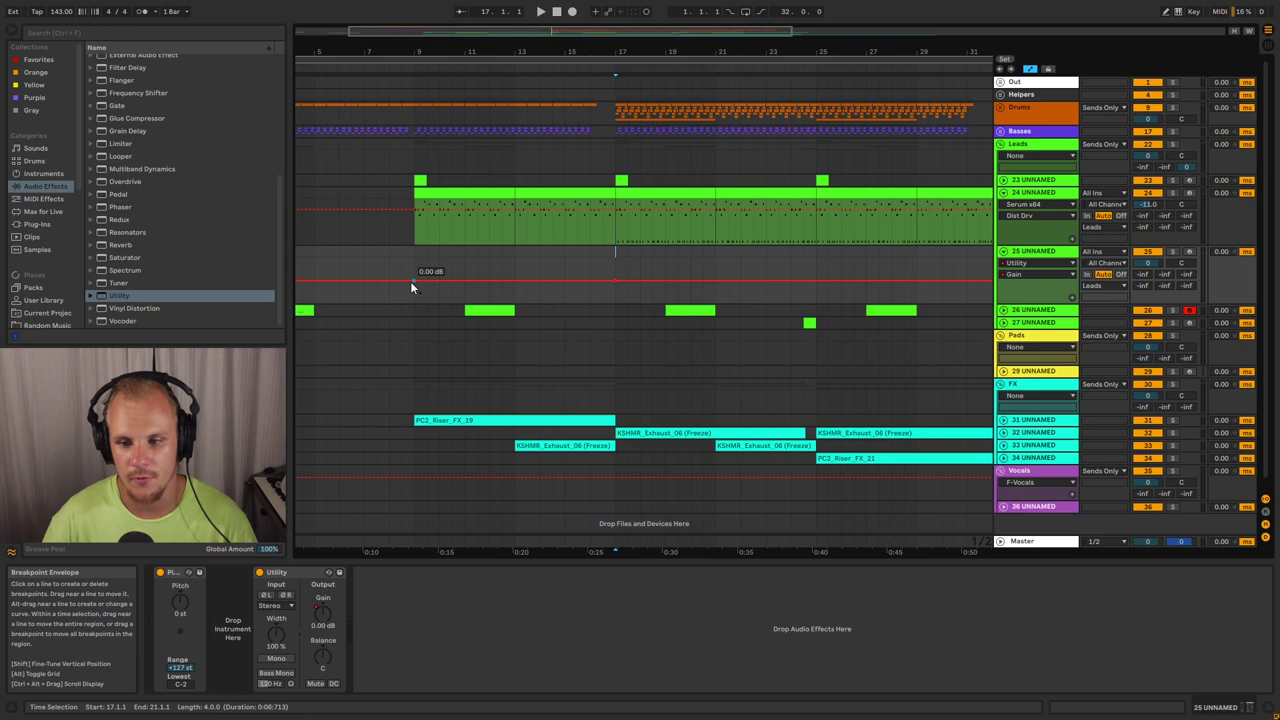
{"action": "left_click_drag", "start_coordinate": [410, 282], "coordinate": [414, 301]}
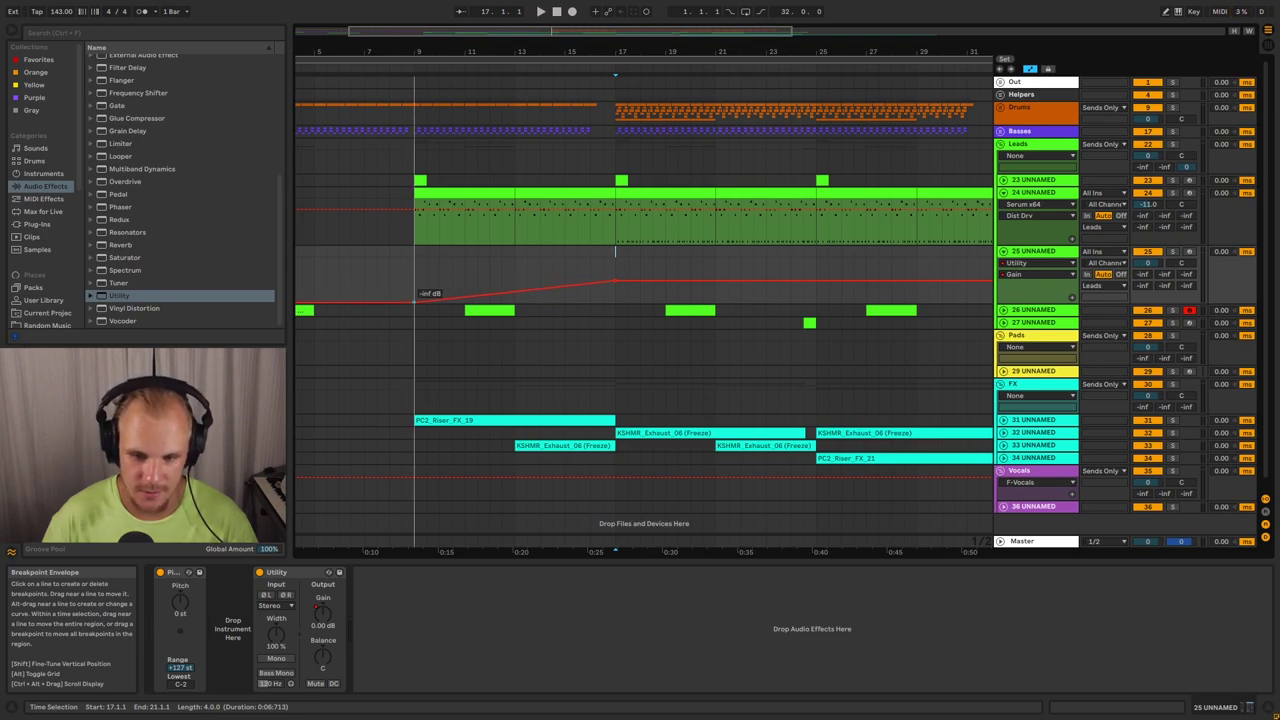
{"action": "left_click", "coordinate": [491, 293]}
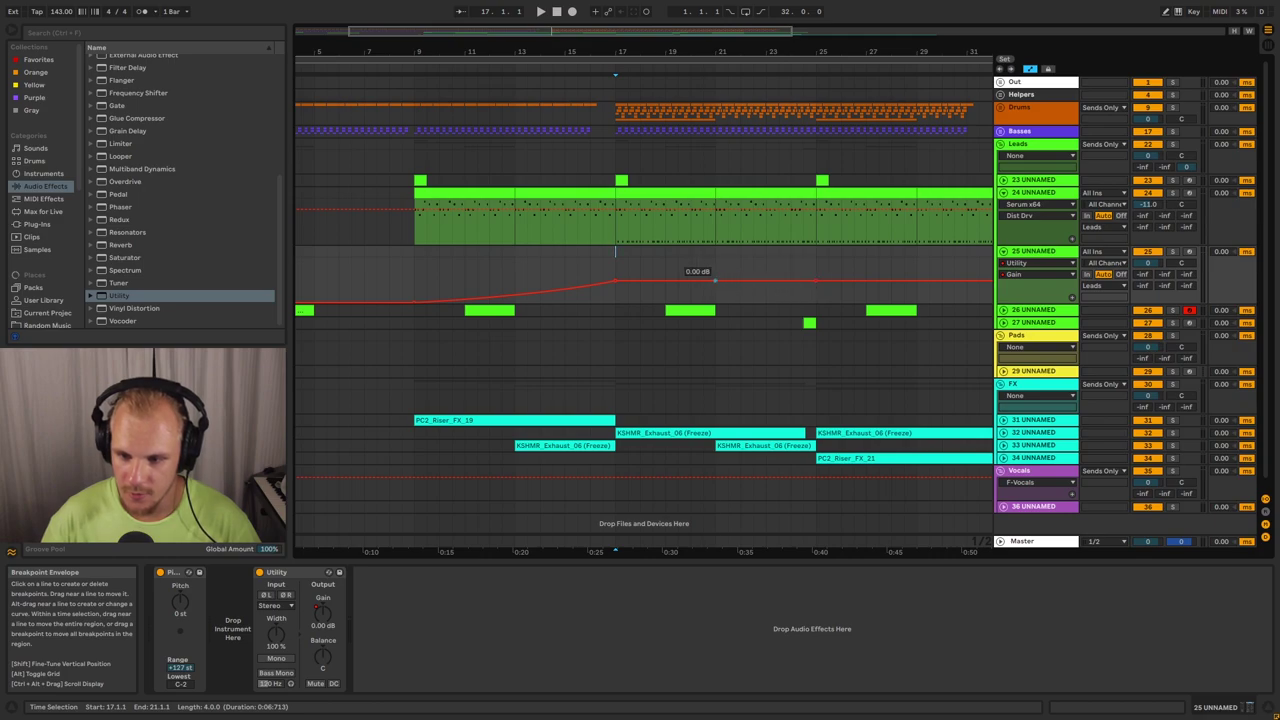
Dip the gain envelope to -9.40 dB at bar 21 with a return to 0.00 dB at bar 25, and duplicate bars 17 to 25 onto bars 25 to 33
{"action": "left_click_drag", "start_coordinate": [690, 281], "coordinate": [689, 288]}
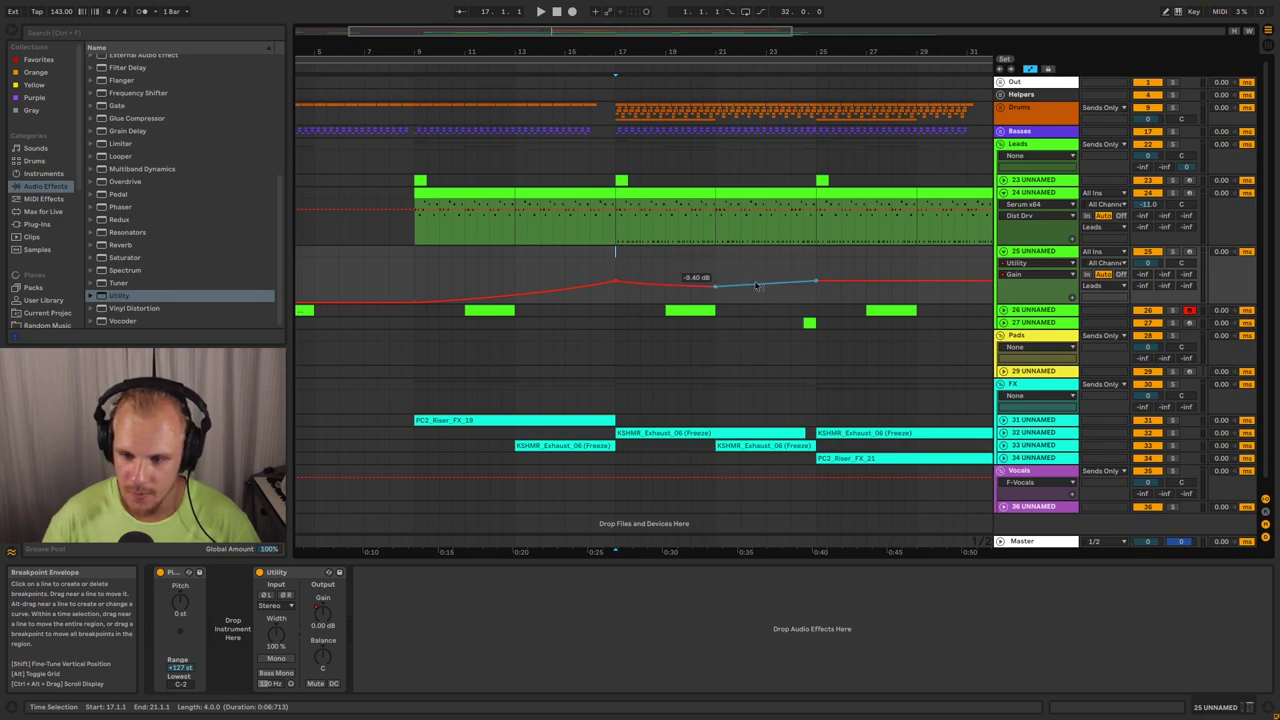
{"action": "left_click_drag", "start_coordinate": [816, 259], "coordinate": [607, 259]}
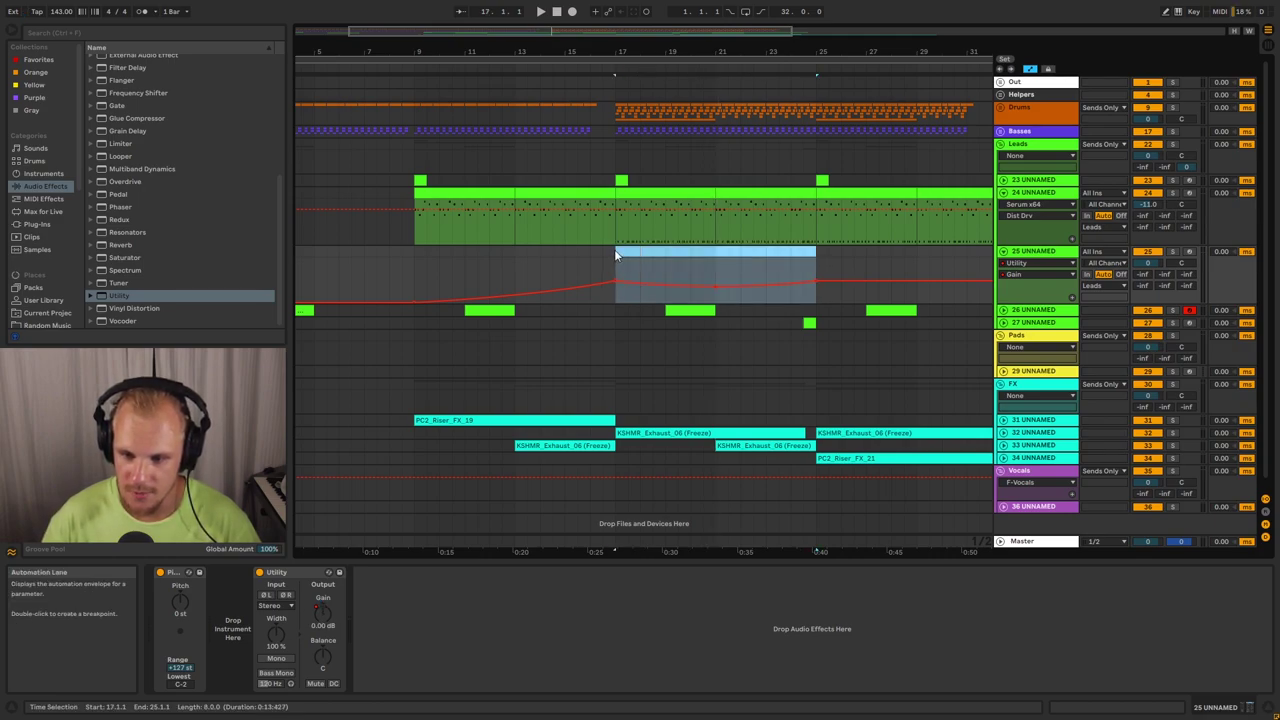
{"action": "key", "text": "ctrl+d"}
{"action": "left_click", "coordinate": [636, 251]}
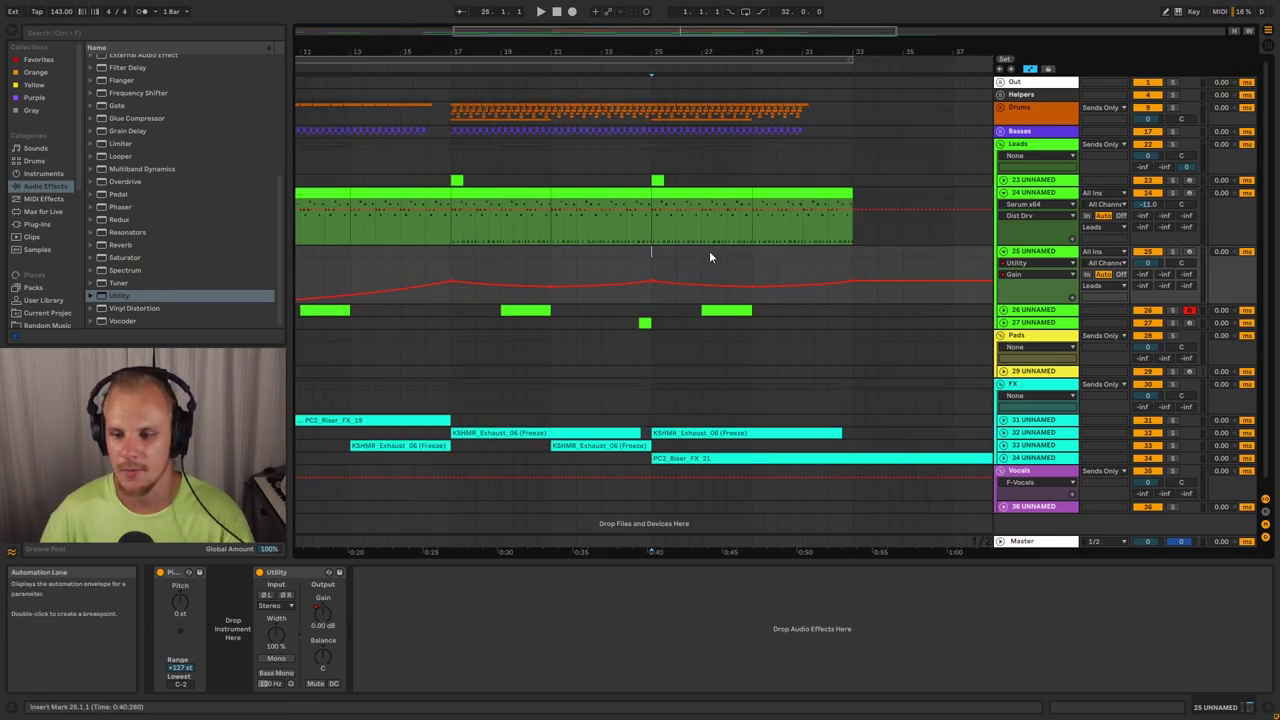
{"action": "left_click_drag", "start_coordinate": [813, 258], "coordinate": [852, 262]}
{"action": "left_click", "coordinate": [852, 254]}
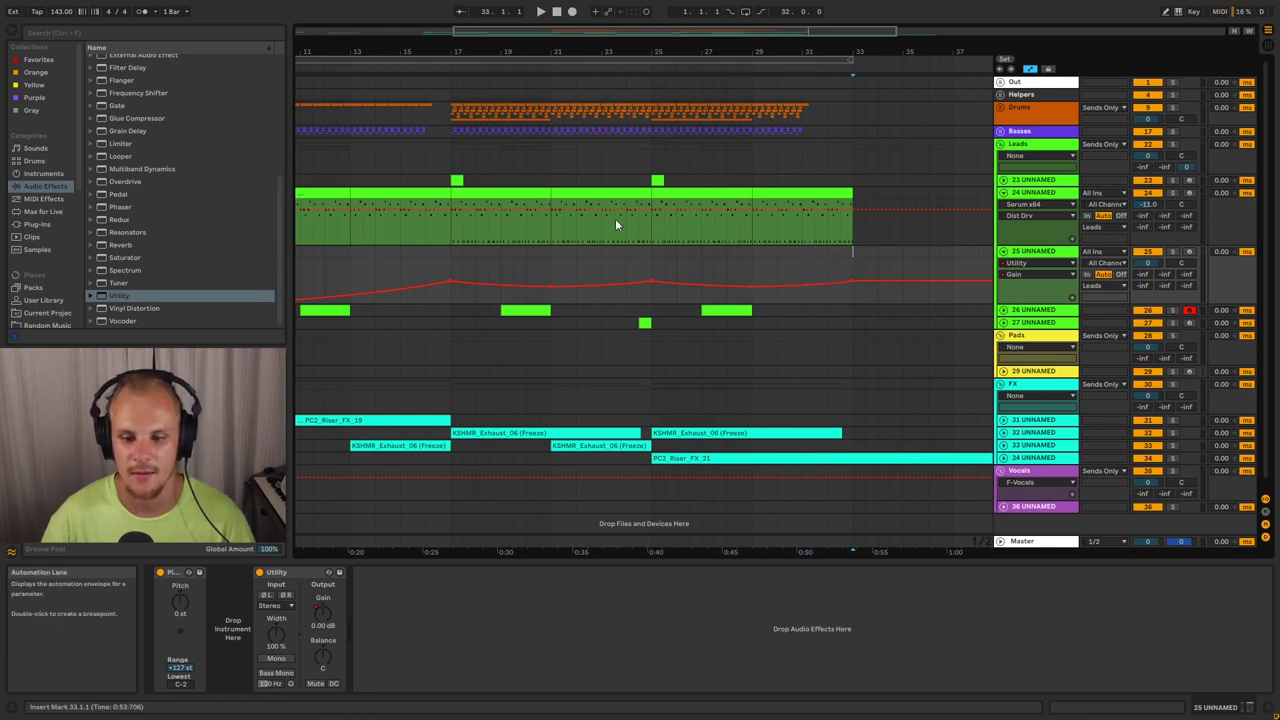
Place the insert marker on track 25 at bar 9, where the gain rise starts
{"action": "scroll", "coordinate": [600, 200], "scroll_direction": "left", "scroll_amount": 2}
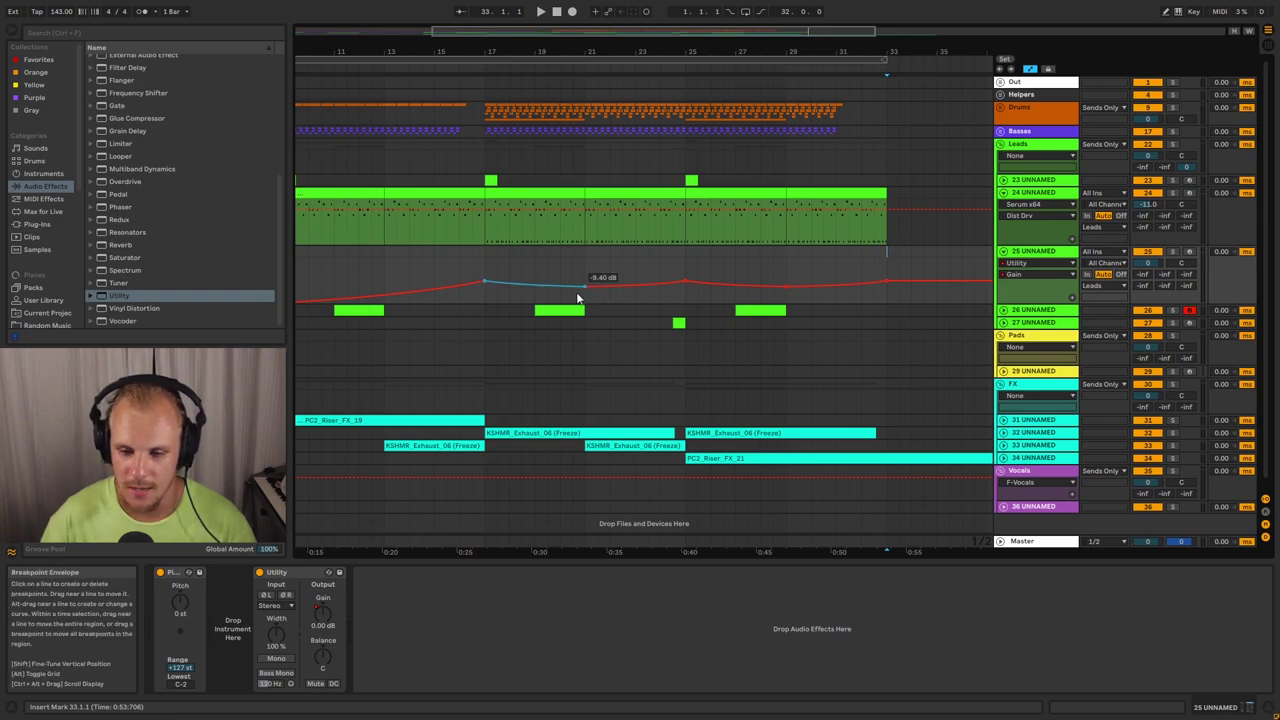
{"action": "scroll", "coordinate": [462, 126], "scroll_direction": "left", "scroll_amount": 4}
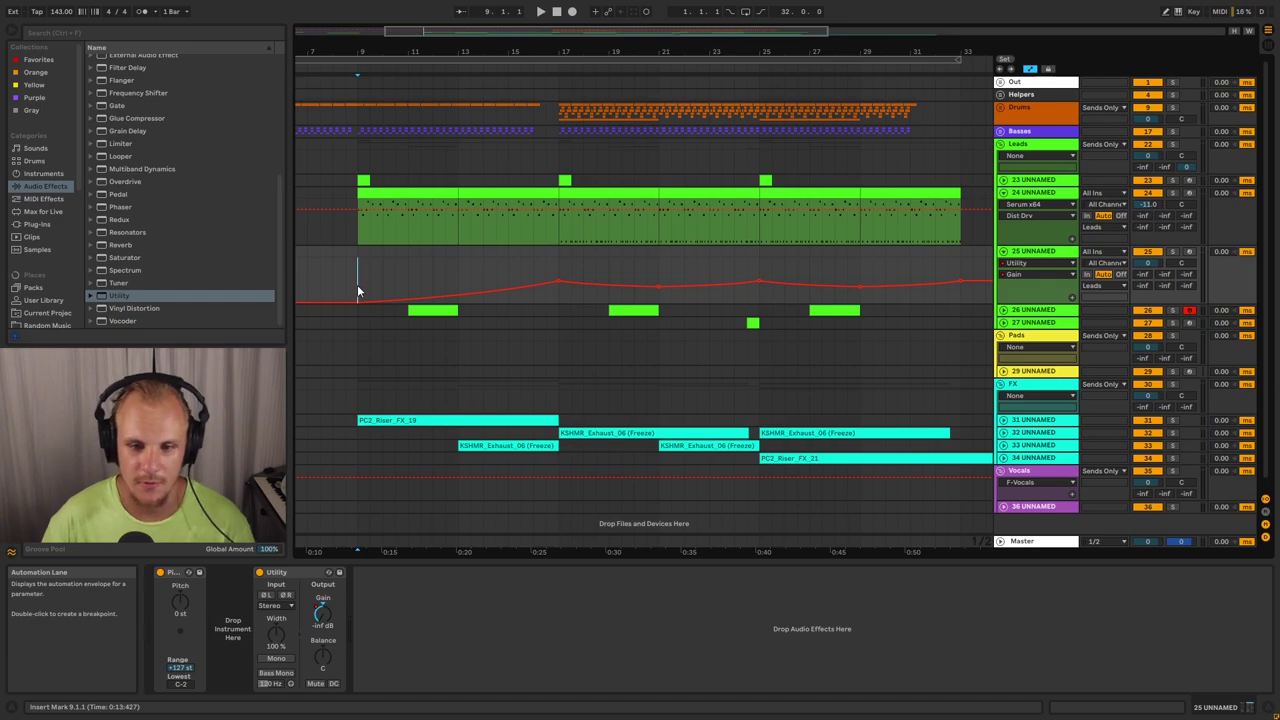
Examine the gain curve on track 25 section by section: bars 9 to 17, bars 17 to 25 and bars 25 to 33
{"action": "left_click_drag", "start_coordinate": [357, 227], "coordinate": [369, 227]}
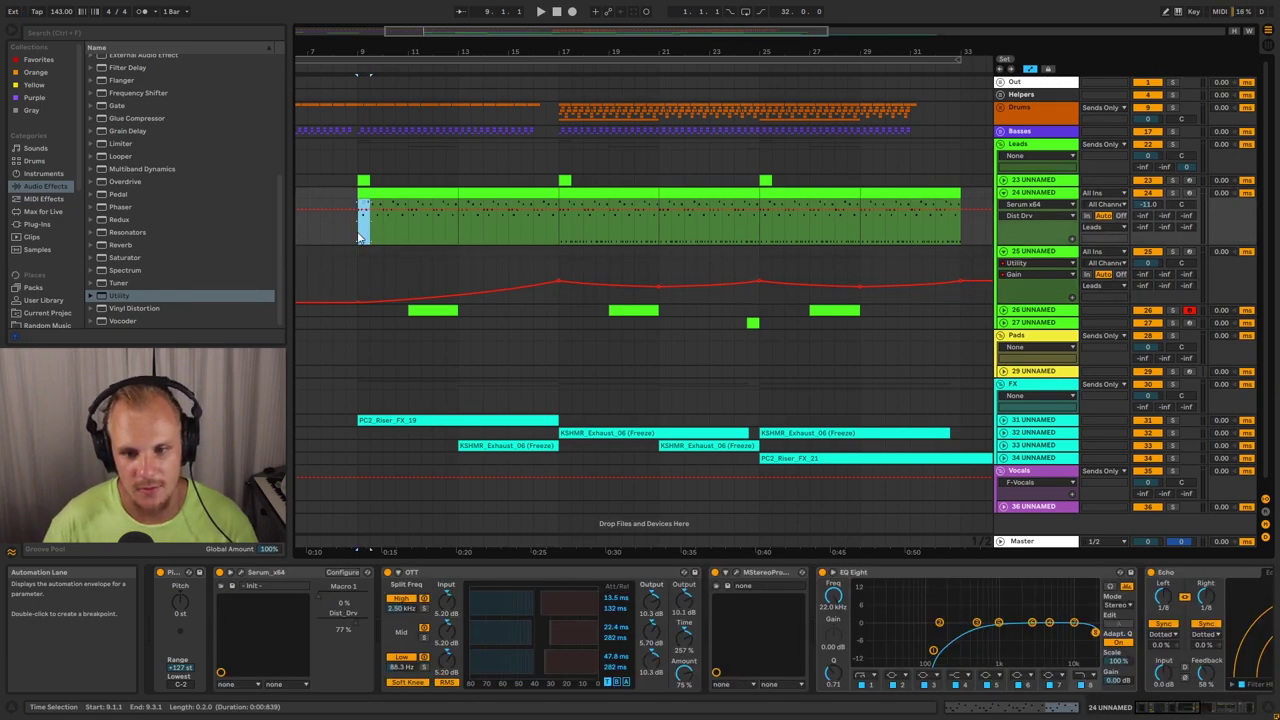
{"action": "left_click_drag", "start_coordinate": [360, 278], "coordinate": [555, 276]}
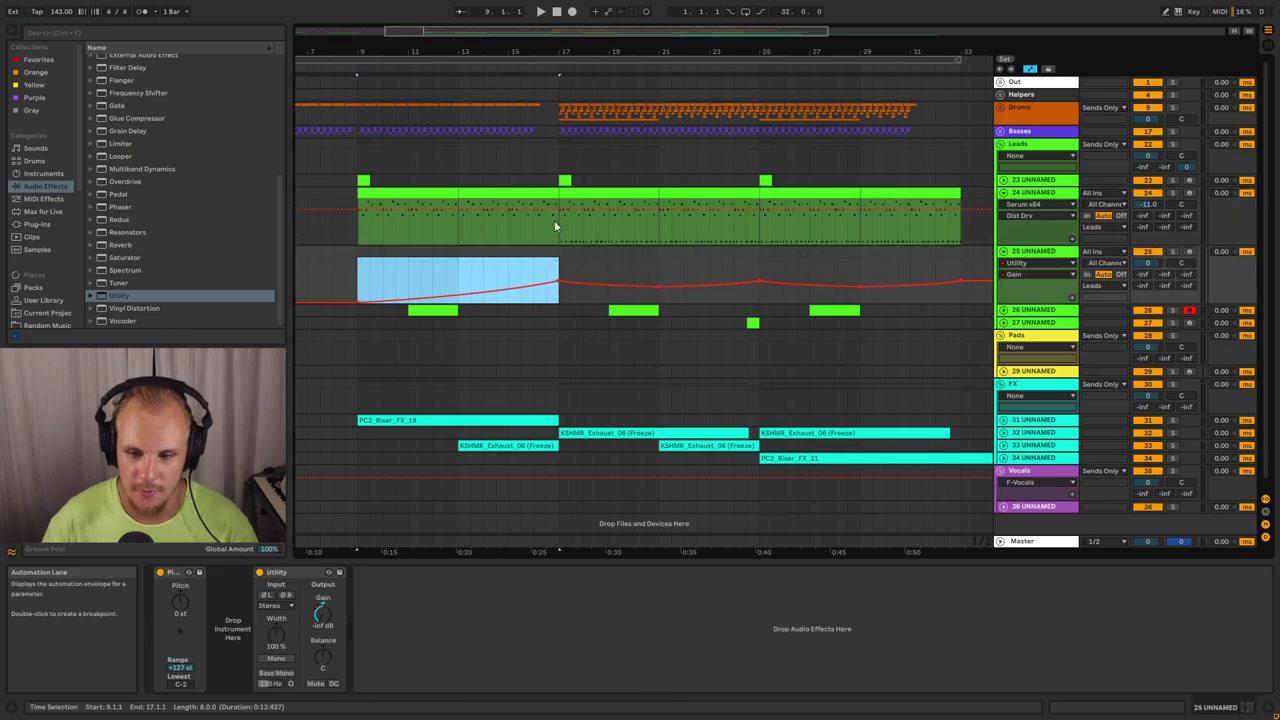
{"action": "left_click", "coordinate": [558, 233]}
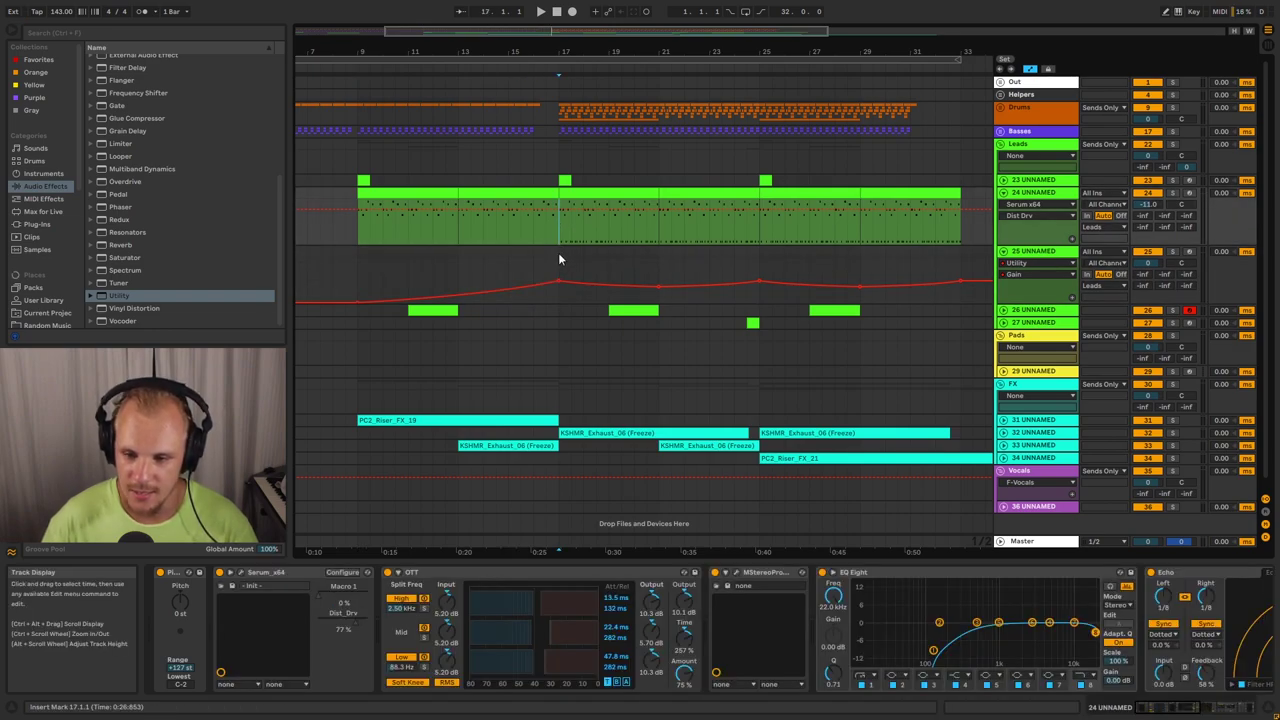
{"action": "left_click_drag", "start_coordinate": [558, 256], "coordinate": [671, 266]}
{"action": "left_click_drag", "start_coordinate": [752, 259], "coordinate": [760, 262]}
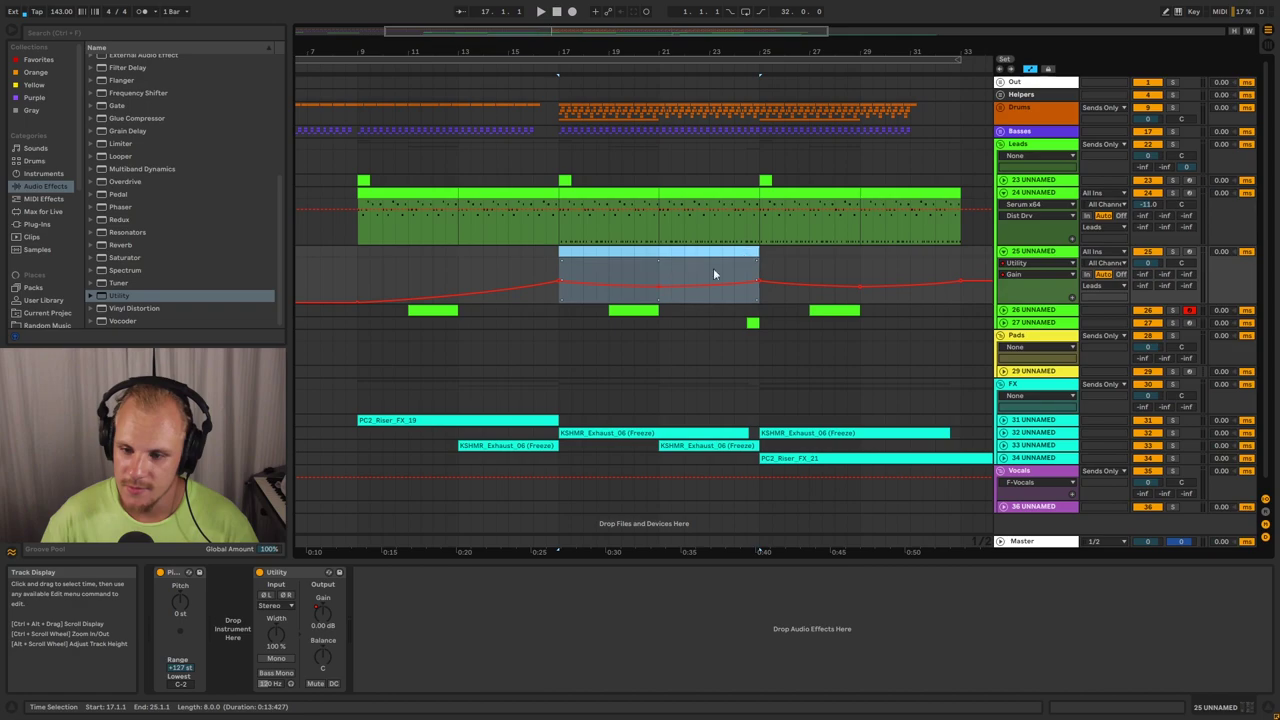
{"action": "left_click", "coordinate": [659, 289]}
{"action": "key", "text": "ctrl+z"}
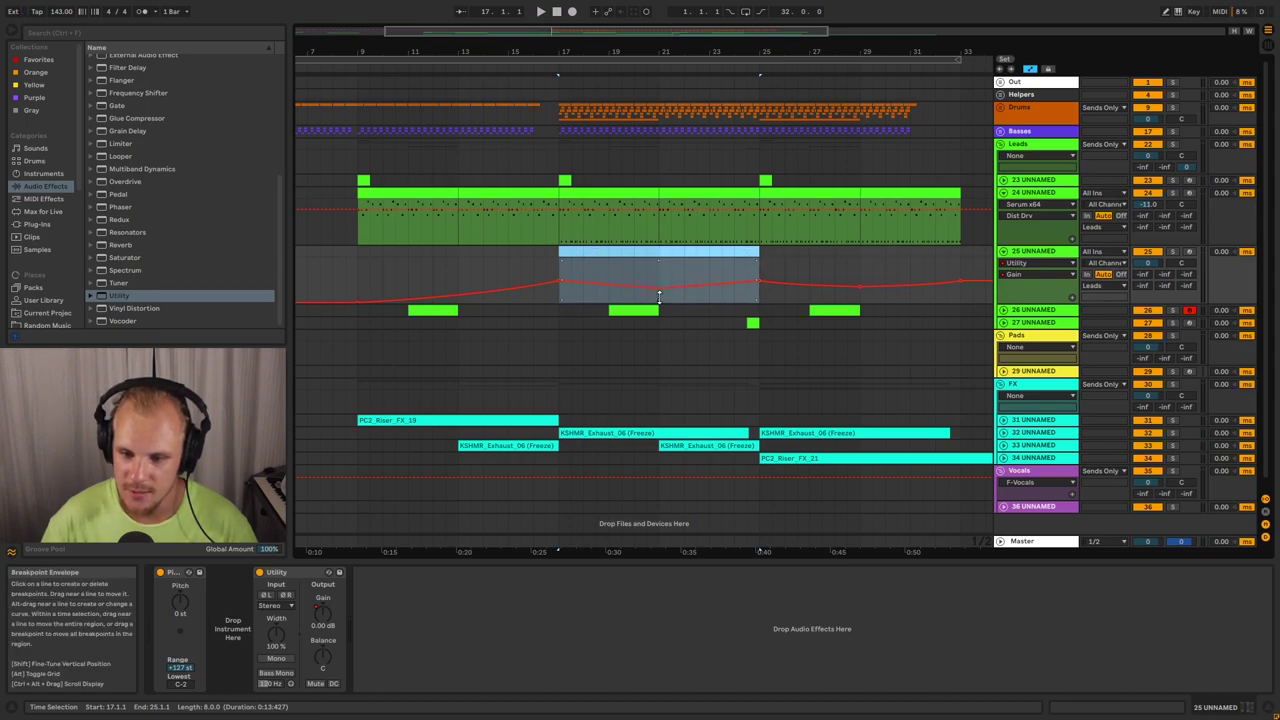
{"action": "left_click", "coordinate": [659, 288]}
{"action": "key", "text": "ctrl+z"}
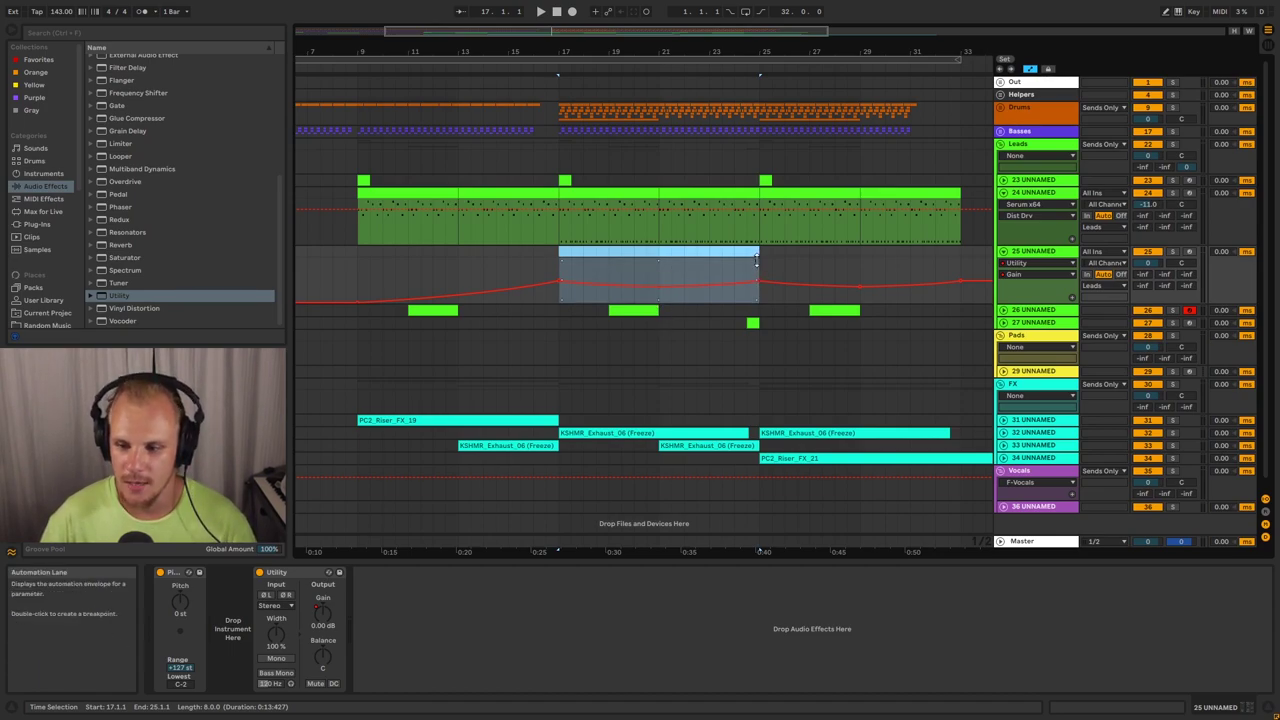
{"action": "left_click_drag", "start_coordinate": [760, 262], "coordinate": [876, 259]}
{"action": "left_click_drag", "start_coordinate": [953, 254], "coordinate": [960, 254]}
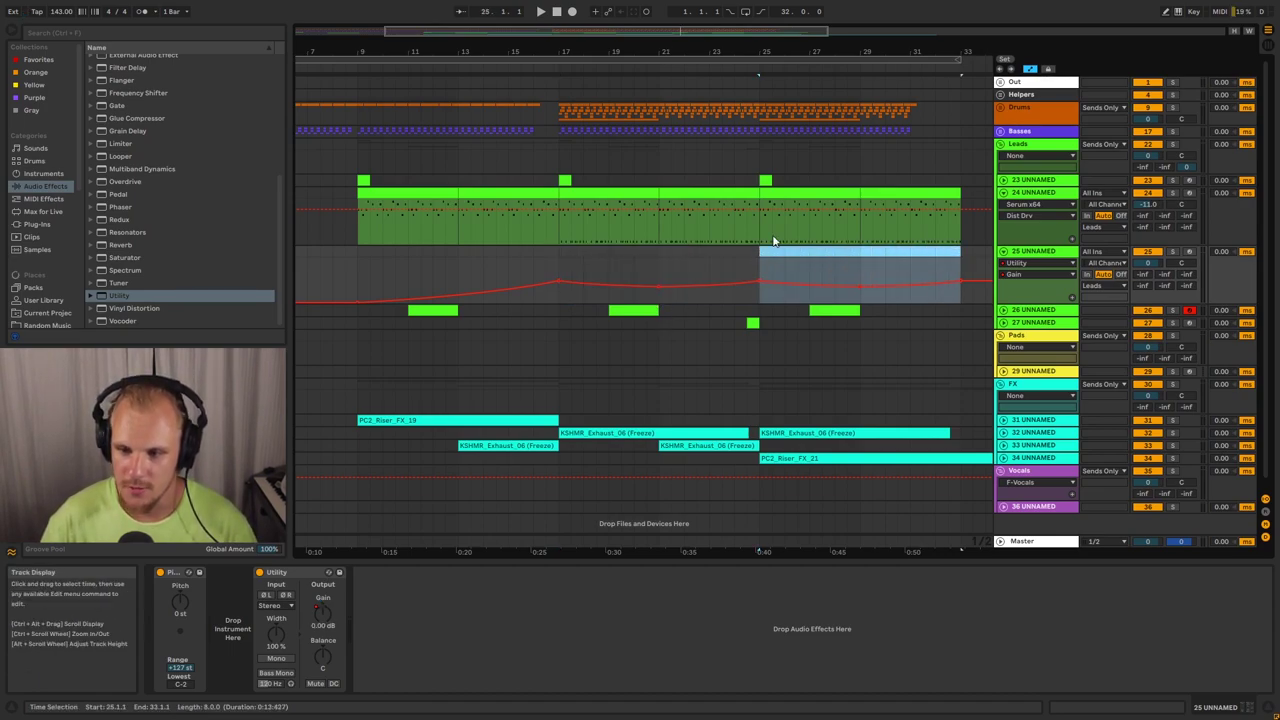
Show the Serum x64 Macro 1 automation envelope on lead track 24
{"action": "left_click", "coordinate": [1027, 206]}
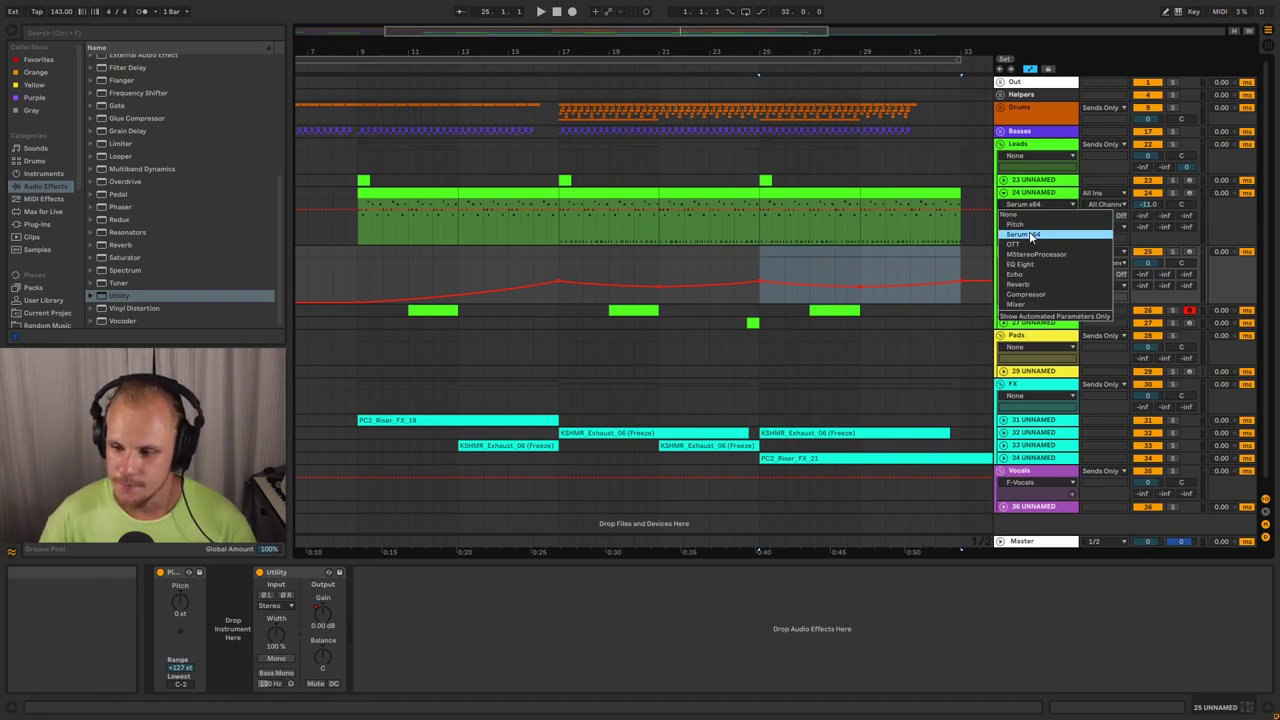
{"action": "left_click", "coordinate": [1030, 236]}
{"action": "left_click", "coordinate": [1029, 216]}
{"action": "left_click", "coordinate": [1024, 236]}
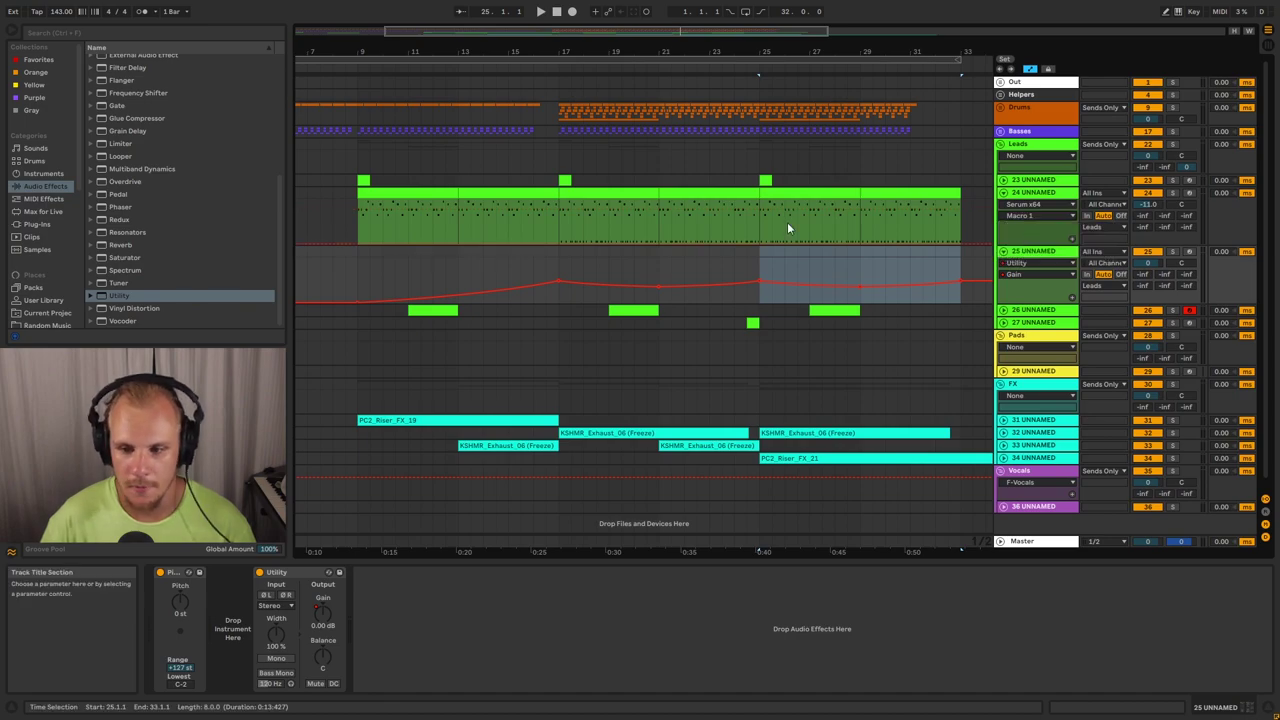
Automate Macro 1 on track 24 with 0 at bars 9, 21 and 29 and 1.00 at bars 17, 25 and 33
{"action": "left_click", "coordinate": [759, 201]}
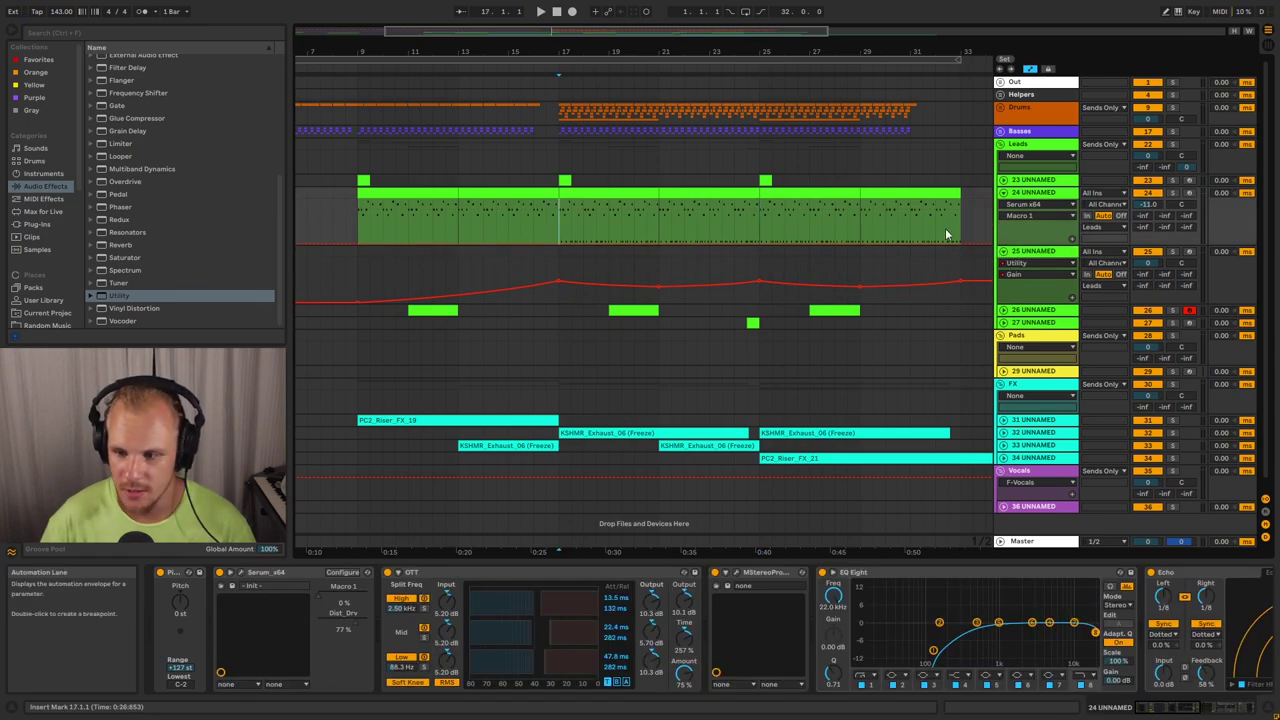
{"action": "left_click", "coordinate": [963, 235]}
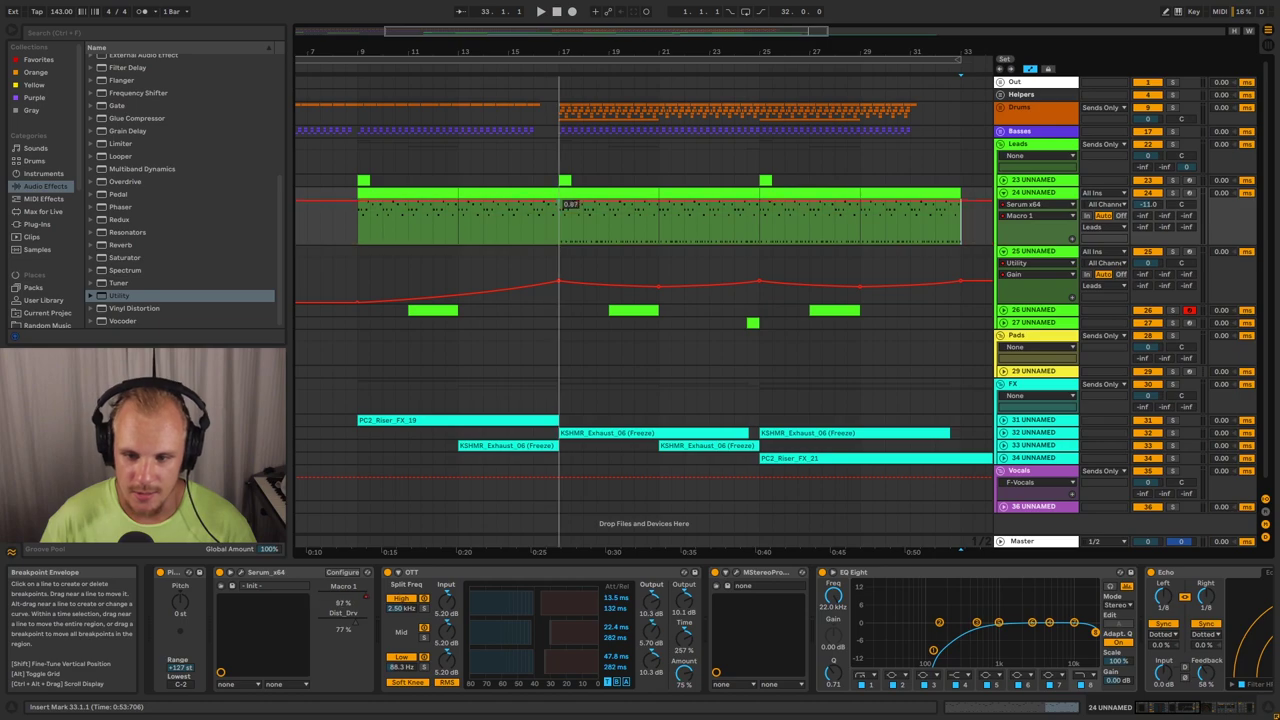
{"action": "left_click_drag", "start_coordinate": [556, 241], "coordinate": [557, 201]}
{"action": "left_click_drag", "start_coordinate": [359, 201], "coordinate": [360, 243]}
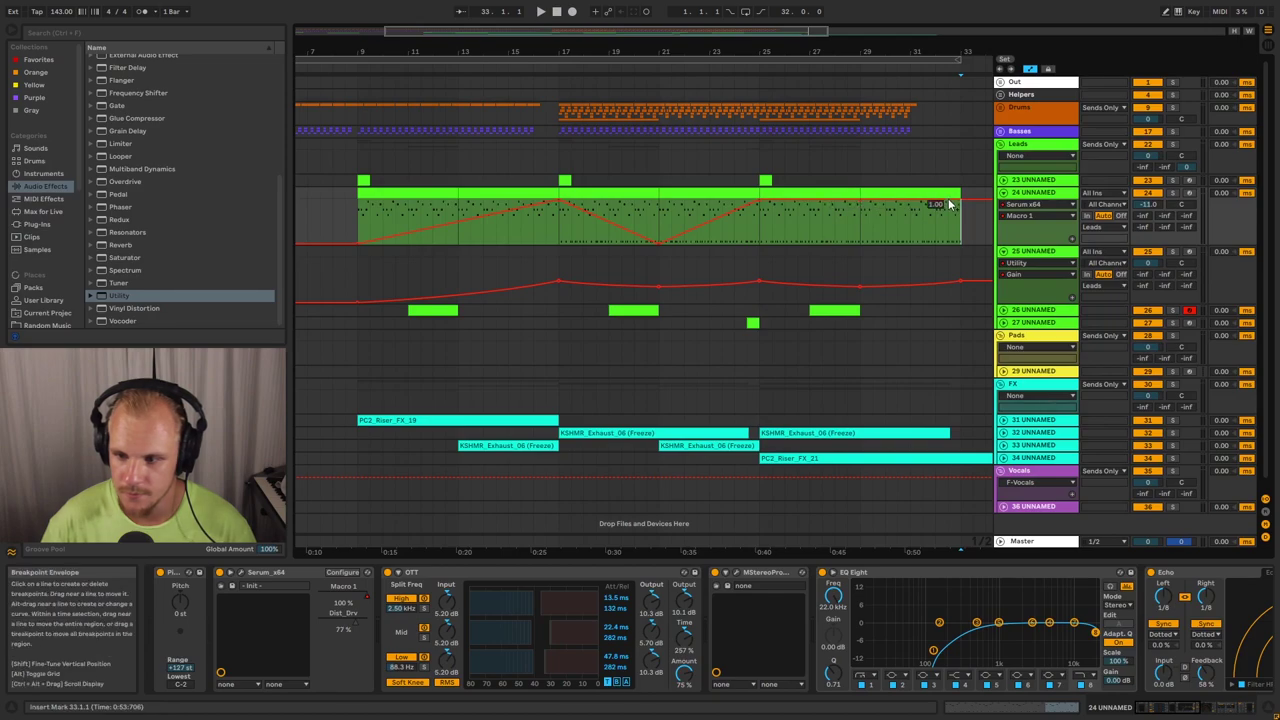
{"action": "left_click_drag", "start_coordinate": [860, 201], "coordinate": [860, 243]}
Audition track 24 in solo from bar 9, and bend the Macro 1 rise between bars 9 and 17 into a curve
{"action": "left_click", "coordinate": [448, 192]}
{"action": "left_click", "coordinate": [1174, 193]}
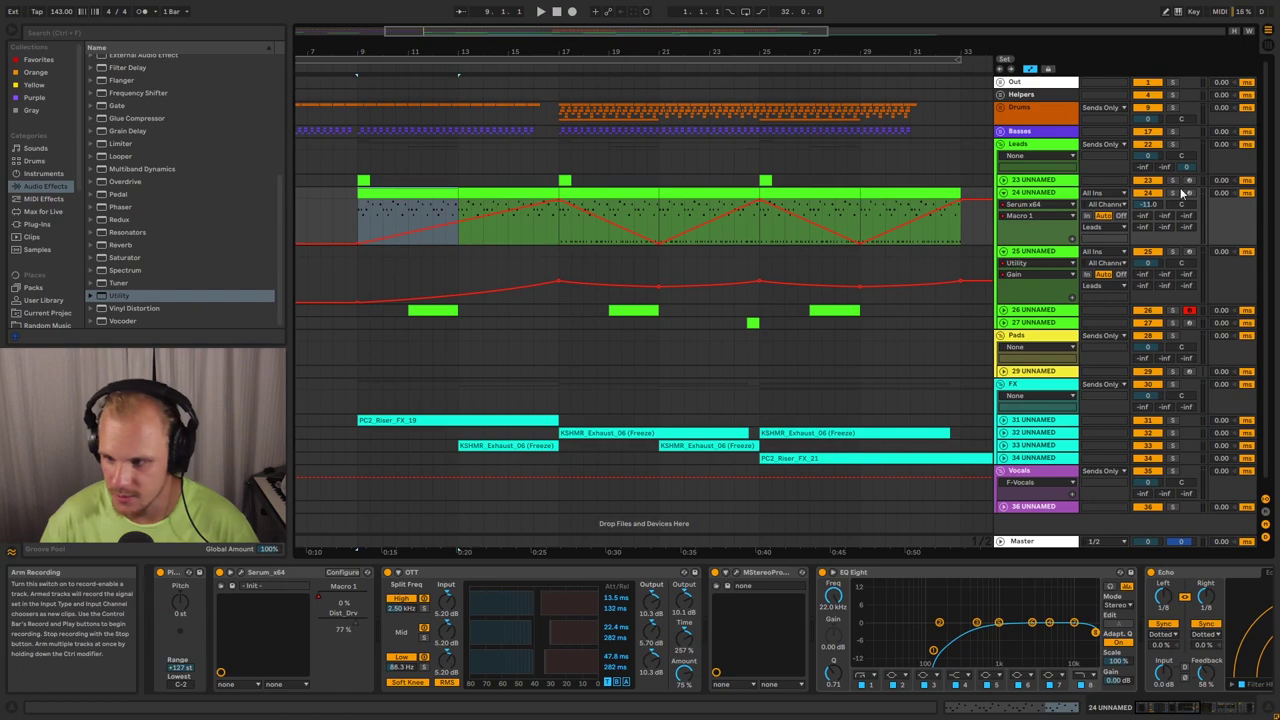
{"action": "key", "text": "space"}
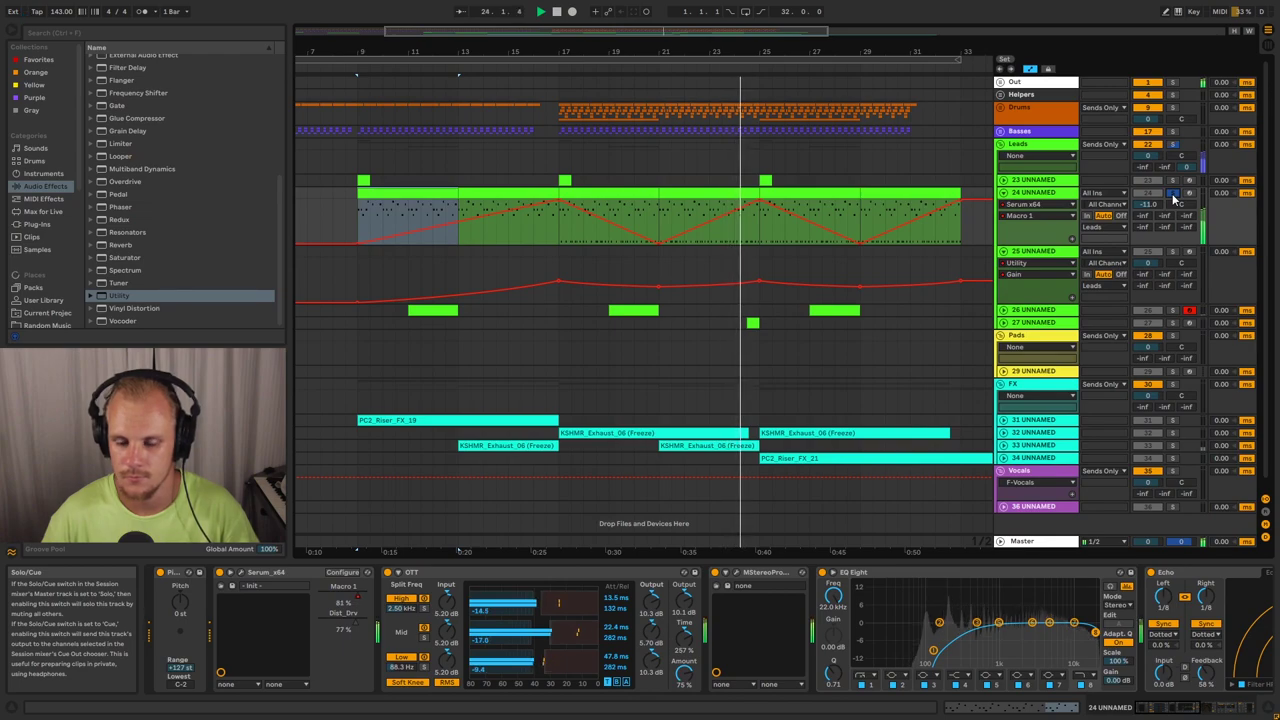
{"action": "key", "text": "space"}
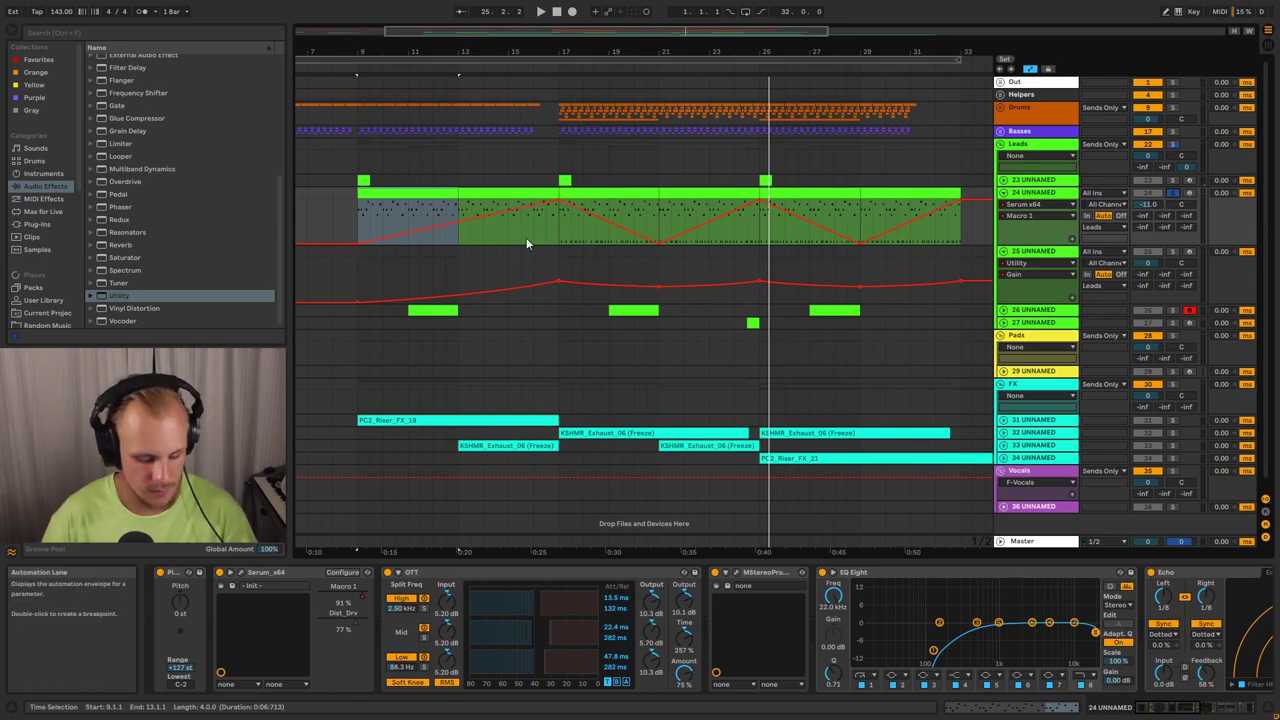
{"action": "left_click", "coordinate": [450, 218]}
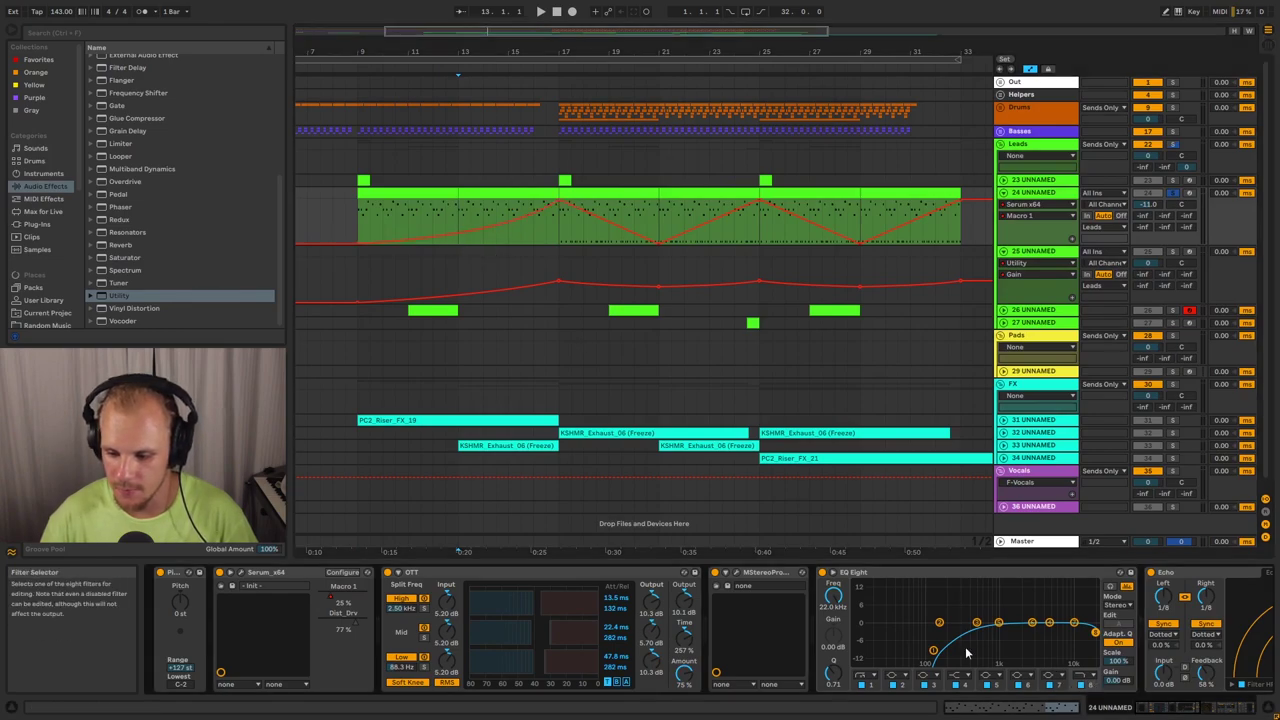
Automate EQ Eight's band 8 frequency on track 24 to rise from bar 9 up to 22.0 kHz at bar 17
{"action": "left_click", "coordinate": [834, 598]}
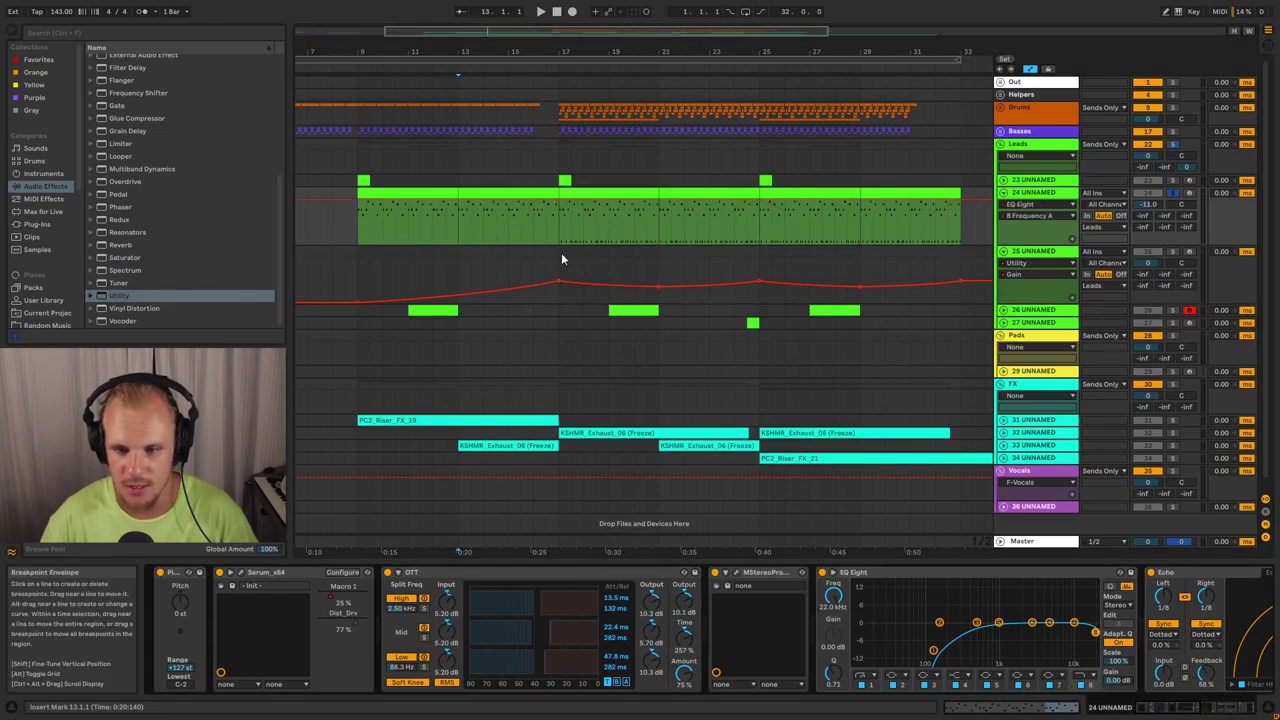
{"action": "left_click", "coordinate": [558, 200]}
{"action": "left_click_drag", "start_coordinate": [357, 200], "coordinate": [357, 215]}
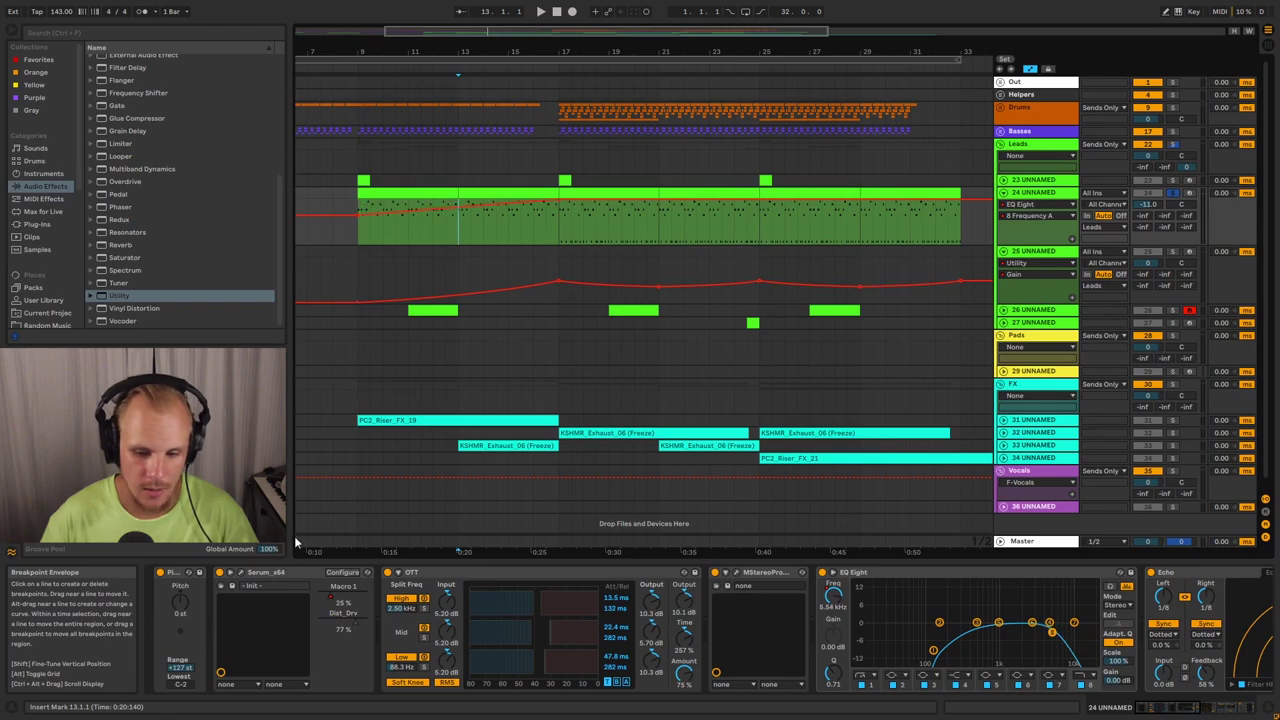
View the Env 2 envelope and filter settings in track 24's Serum, and close the plug-in window
{"action": "left_click", "coordinate": [240, 573]}
{"action": "left_click", "coordinate": [518, 371]}
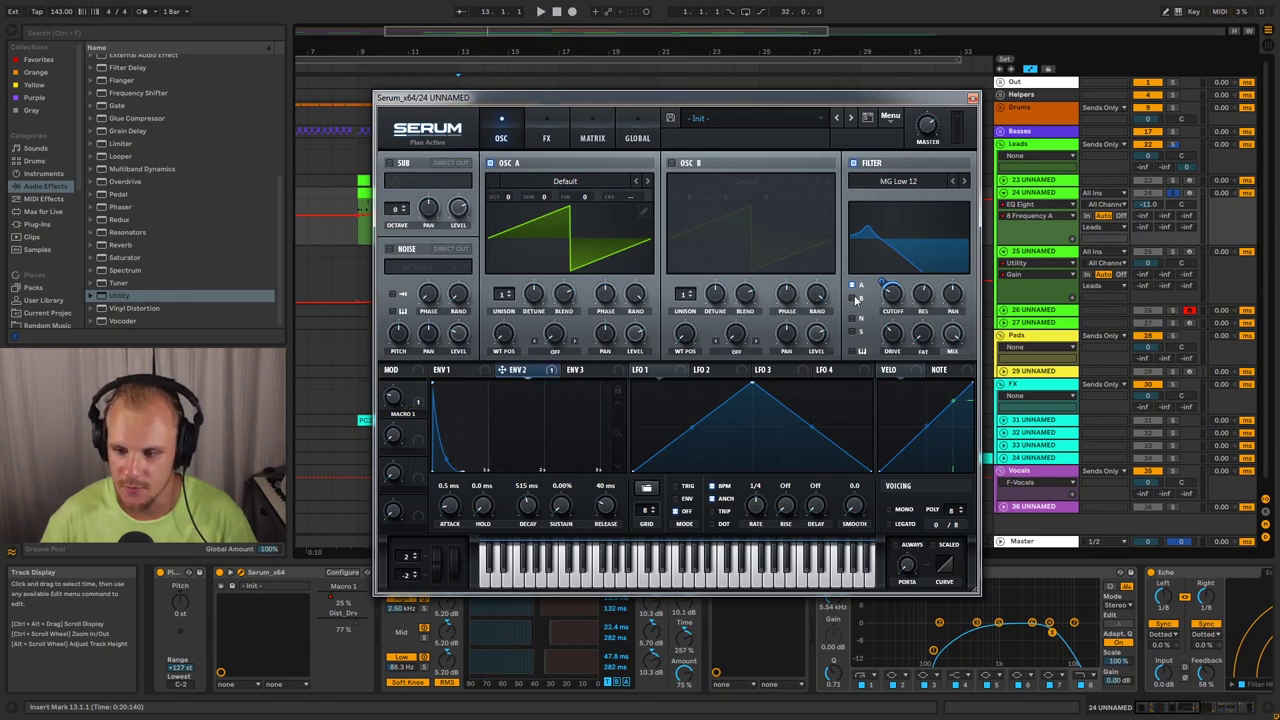
{"action": "left_click", "coordinate": [972, 97]}
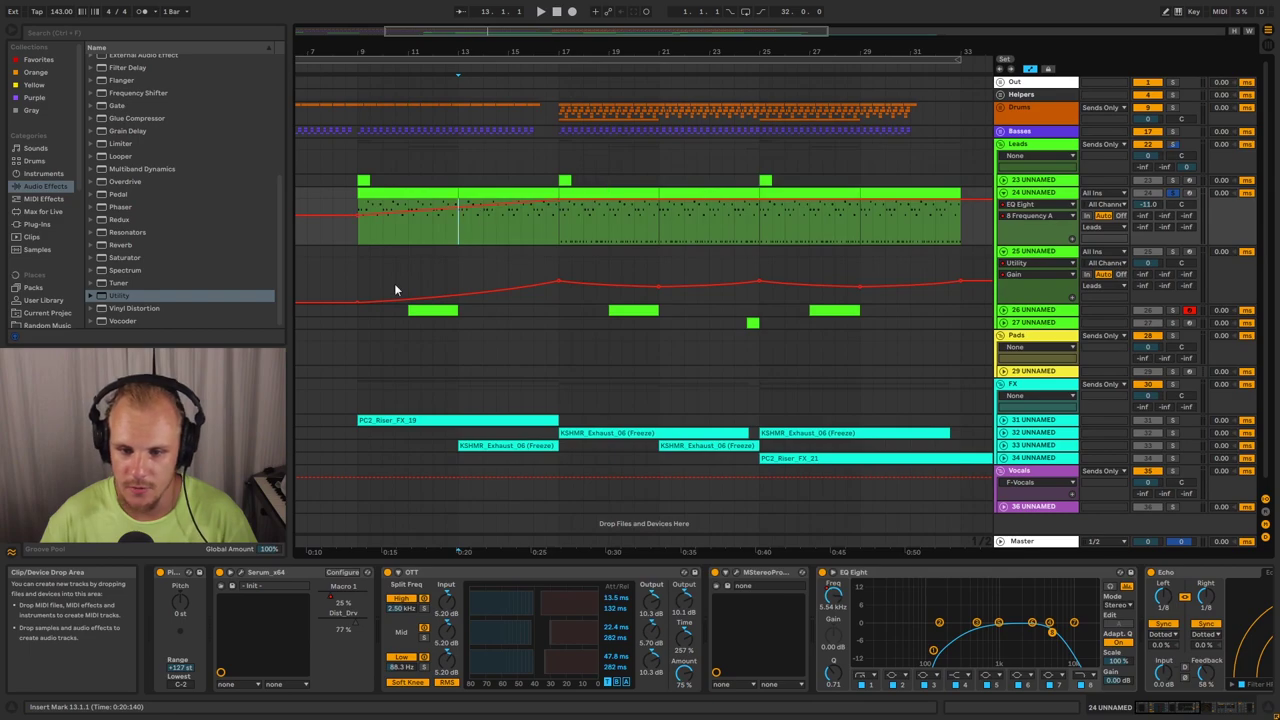
Curve the EQ Eight frequency rise on track 24 and lower its bar 9 start to about 248 Hz while auditioning the lead
{"action": "left_click_drag", "start_coordinate": [359, 214], "coordinate": [415, 218]}
{"action": "left_click", "coordinate": [357, 222]}
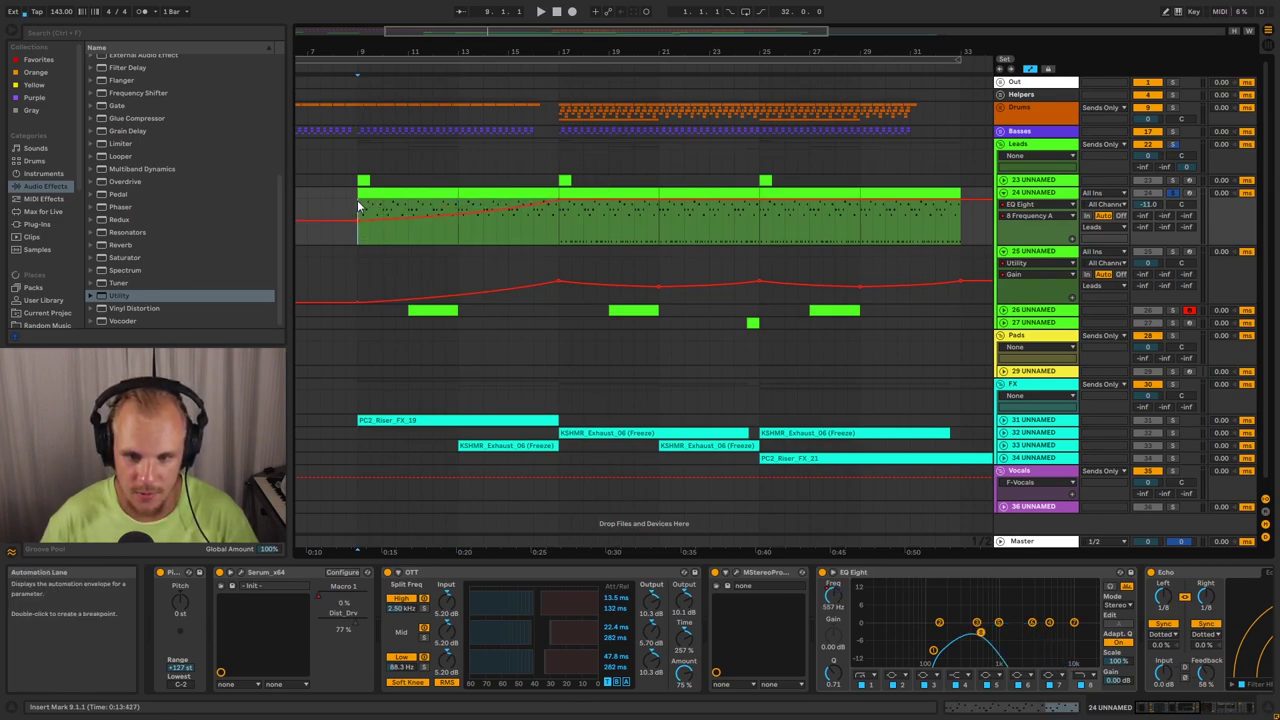
{"action": "key", "text": "space"}
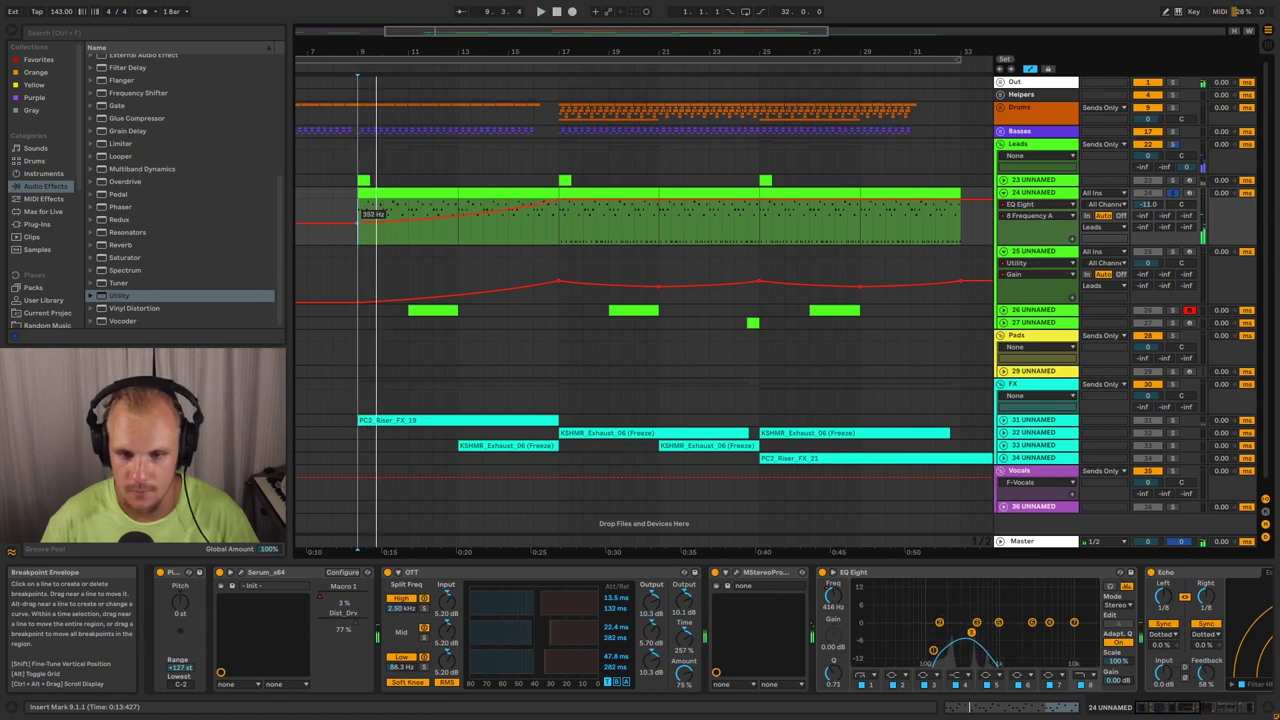
{"action": "key", "text": "space"}
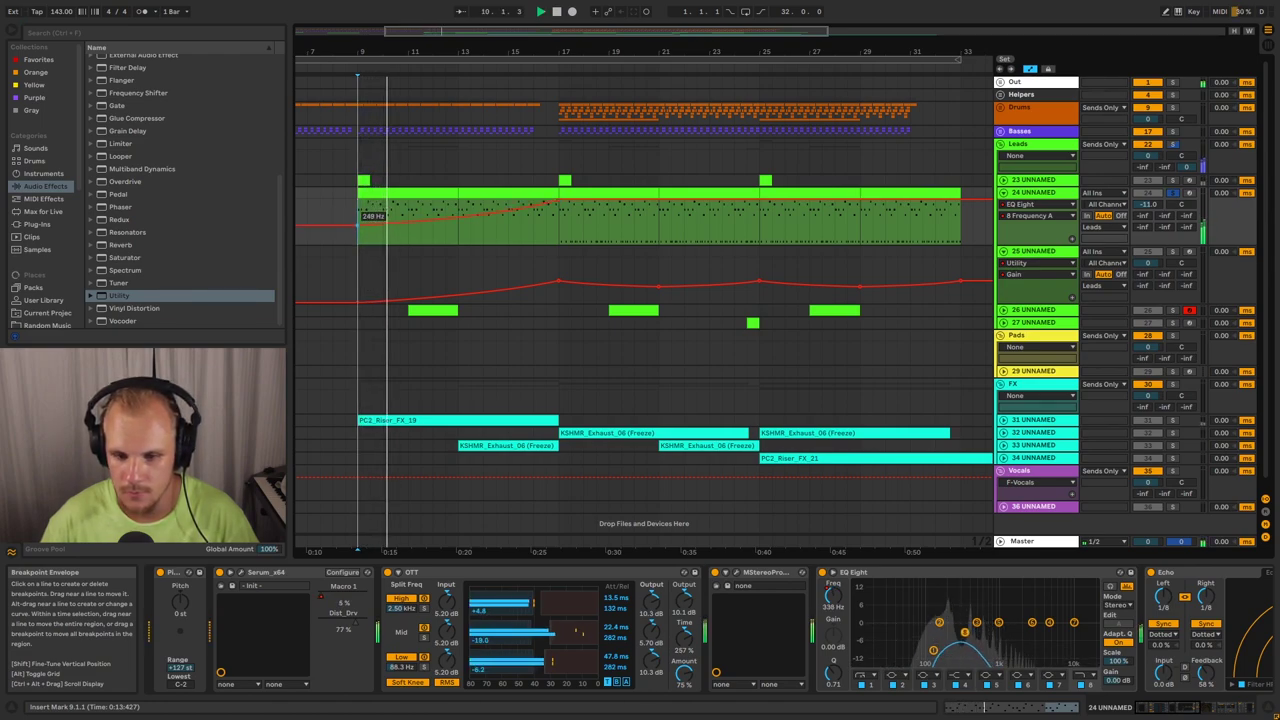
{"action": "key", "text": "space"}
{"action": "key", "text": "space"}
{"action": "key", "text": "space"}
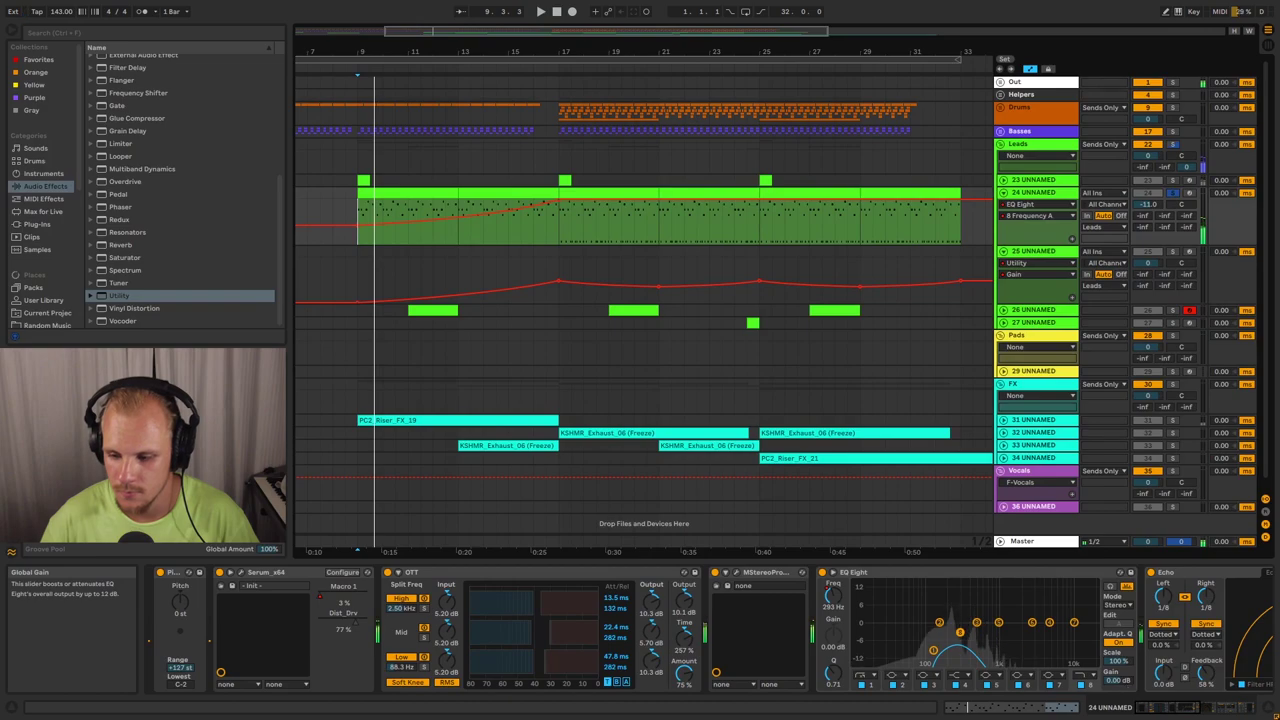
Automate EQ Eight's output gain on track 24 to rise from -5.73 dB at bar 9 until bar 17, and select those bars
{"action": "left_click", "coordinate": [1118, 680]}
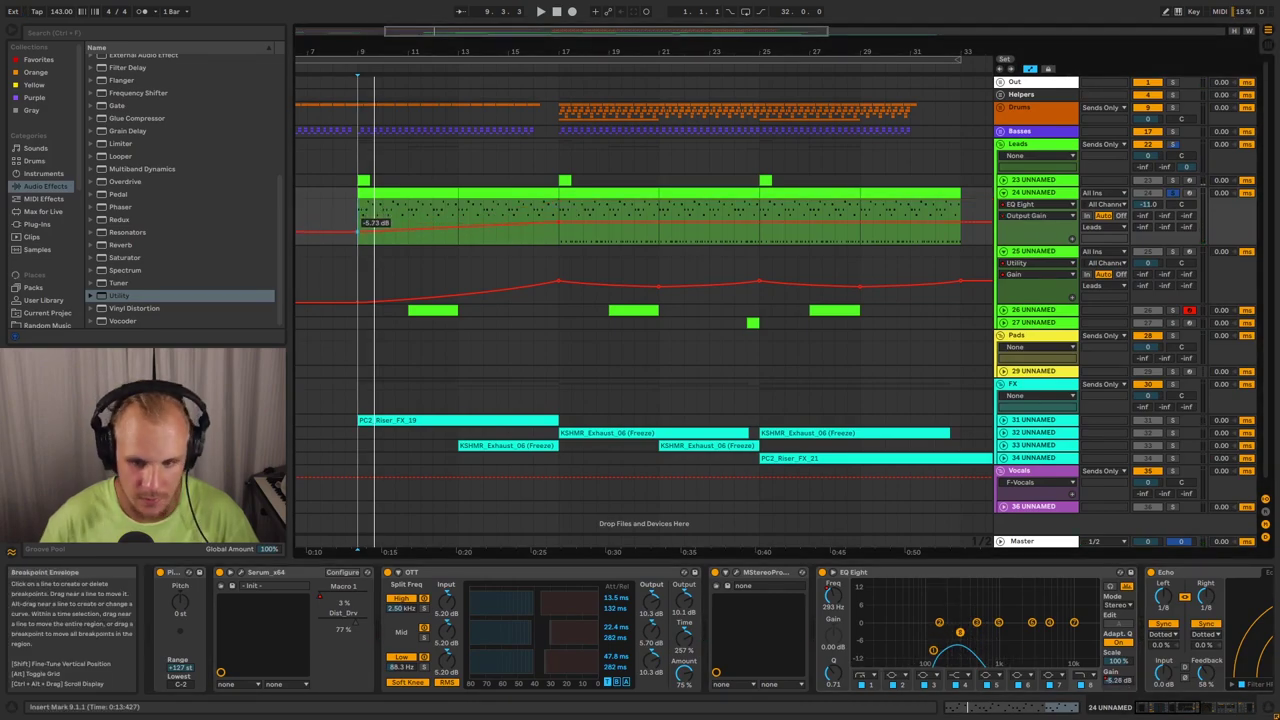
{"action": "left_click", "coordinate": [359, 217]}
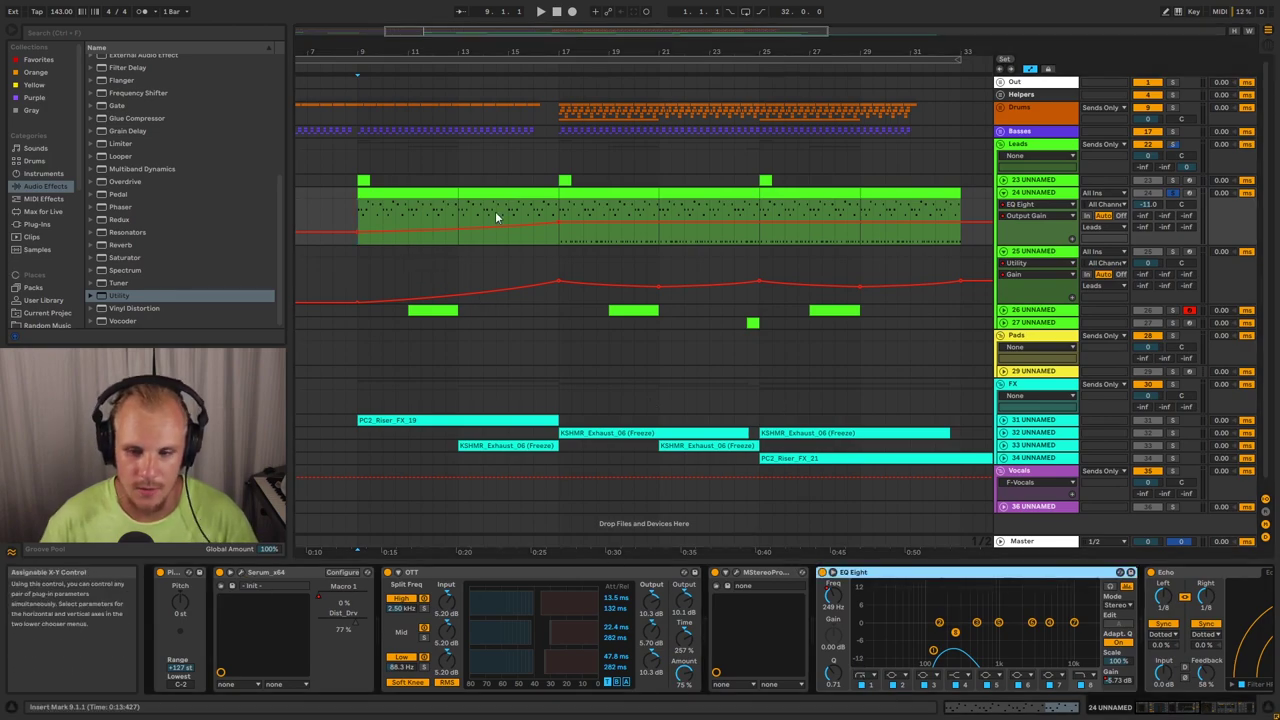
{"action": "left_click", "coordinate": [360, 212]}
{"action": "left_click_drag", "start_coordinate": [360, 212], "coordinate": [558, 212]}
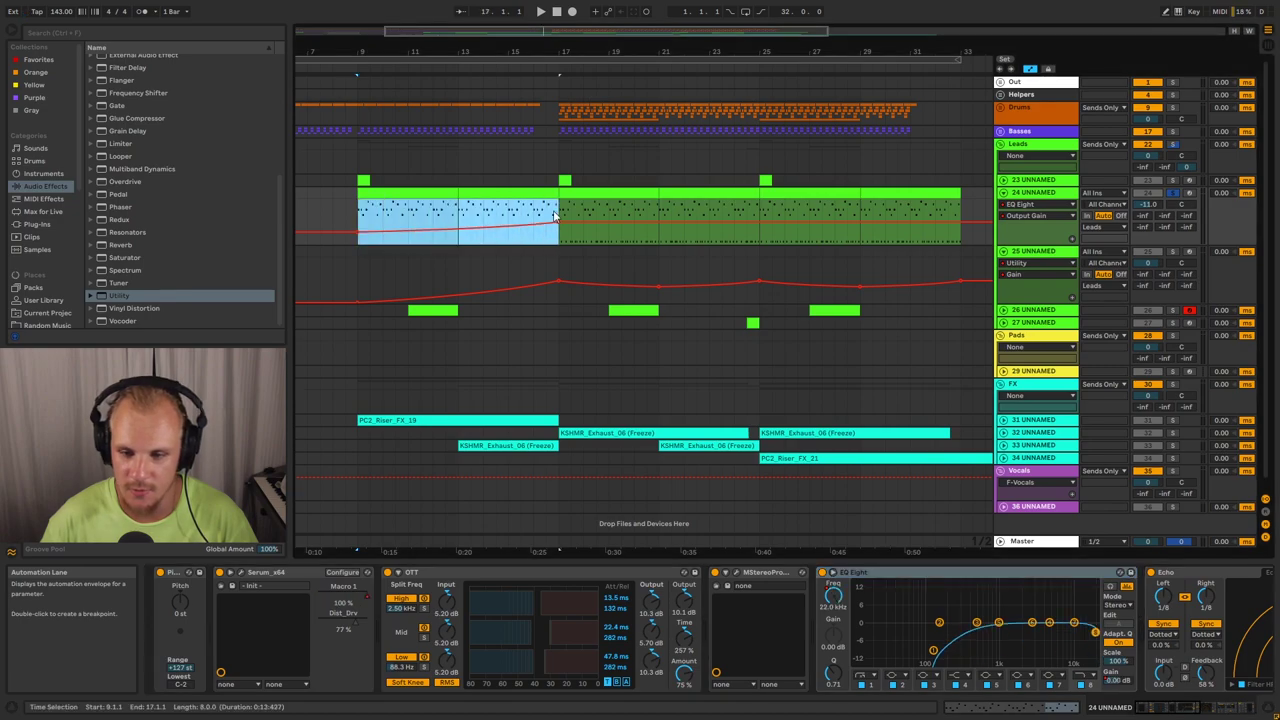
Take track 24 out of solo and play the full arrangement from bar 9
{"action": "left_click", "coordinate": [363, 213]}
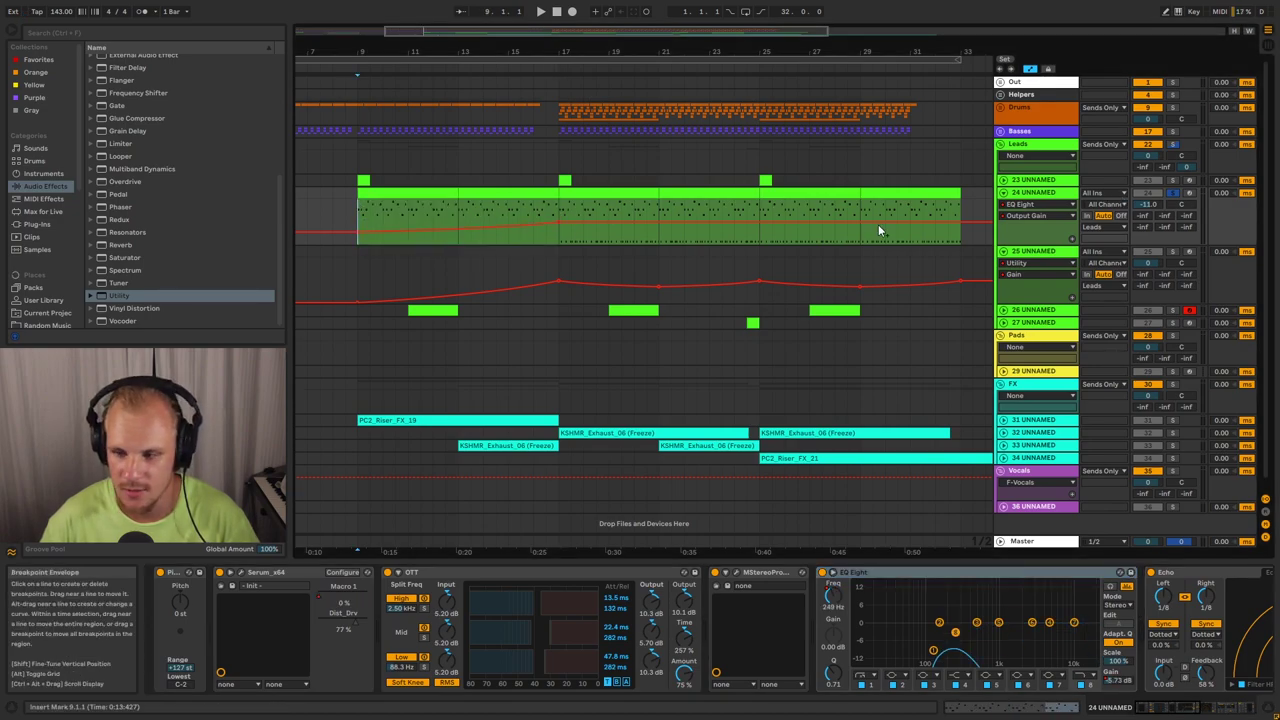
{"action": "left_click", "coordinate": [1172, 194]}
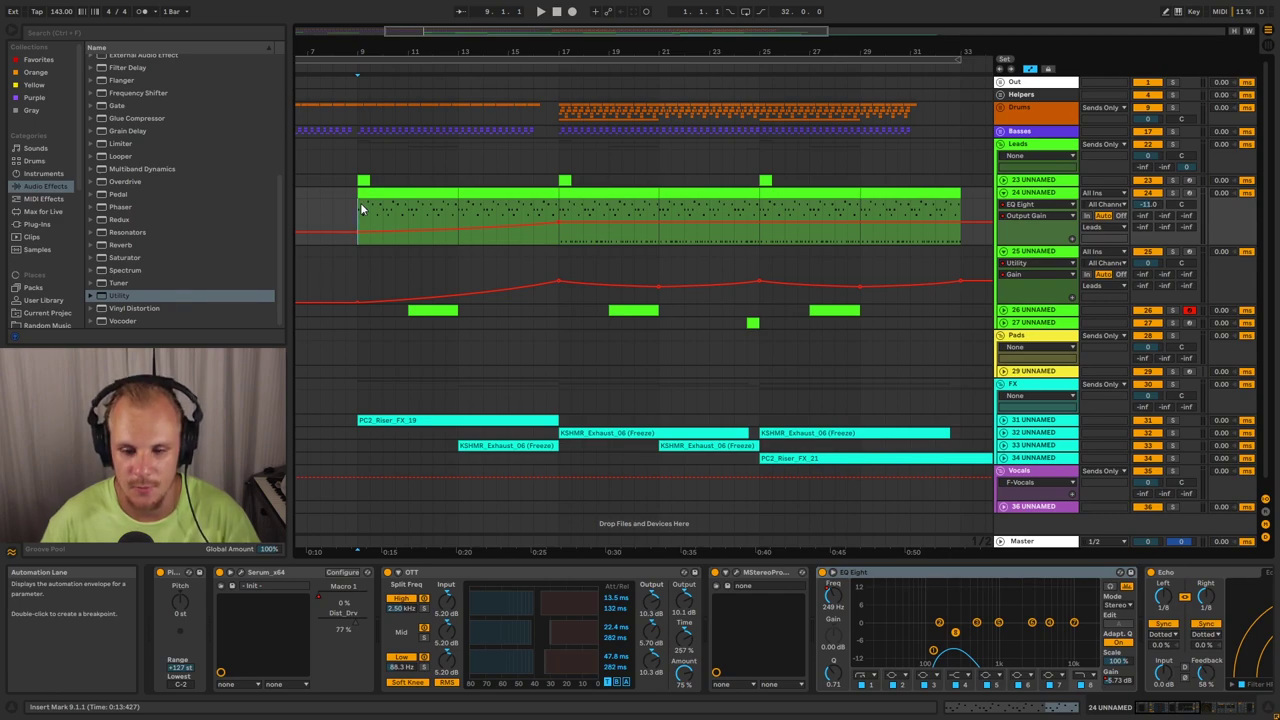
{"action": "key", "text": "space"}
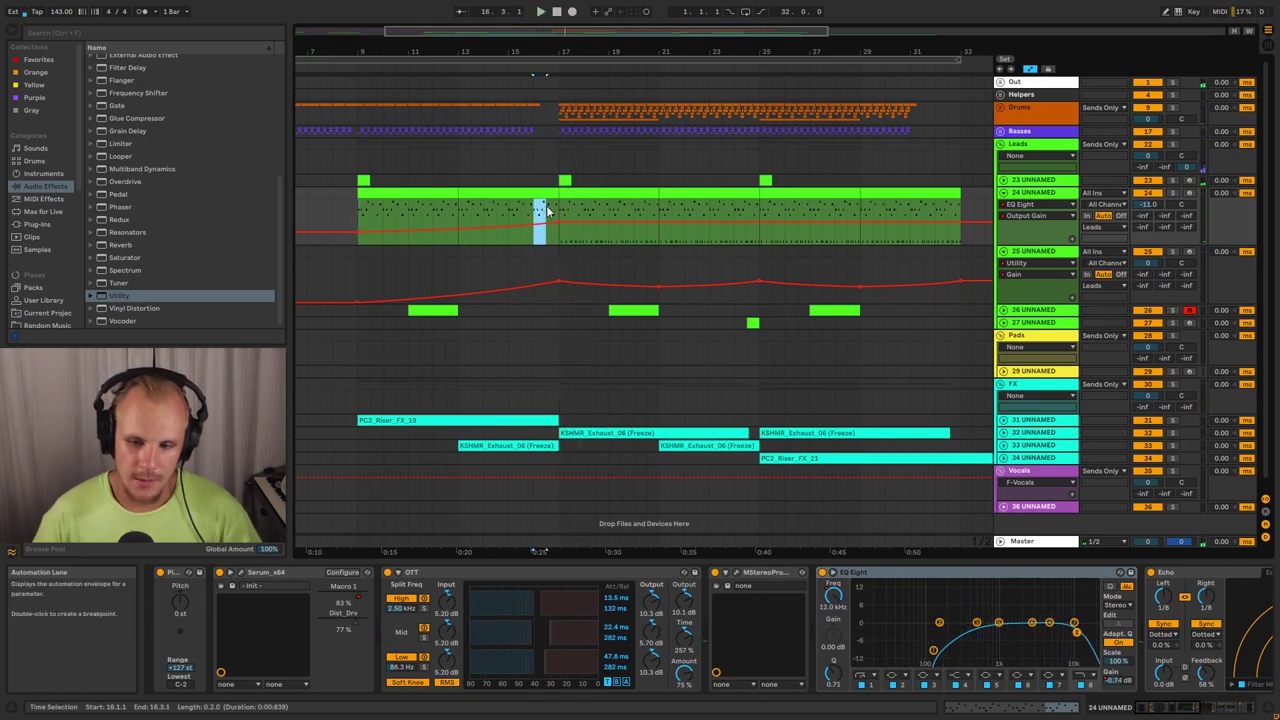
Select bar 16 up to bar 17 on track 24 and examine the lead's transition there
{"action": "left_click_drag", "start_coordinate": [547, 211], "coordinate": [558, 211]}
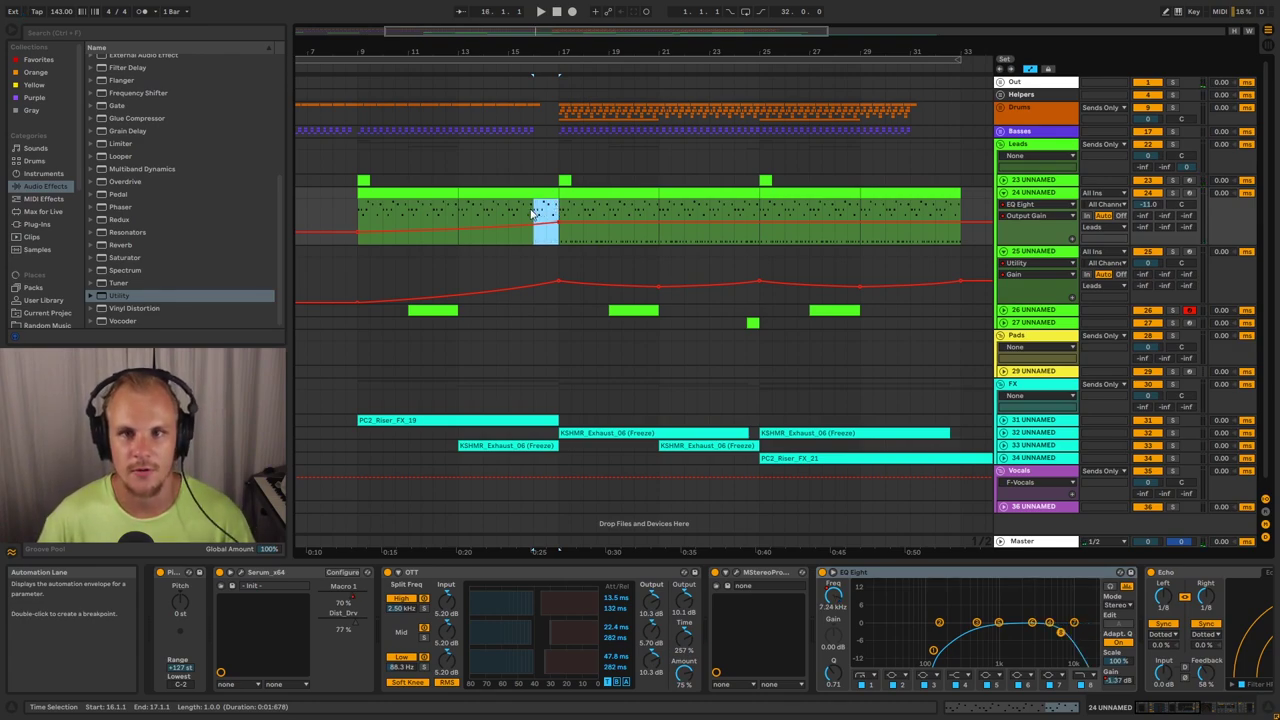
{"action": "mouse_move", "coordinate": [540, 225]}
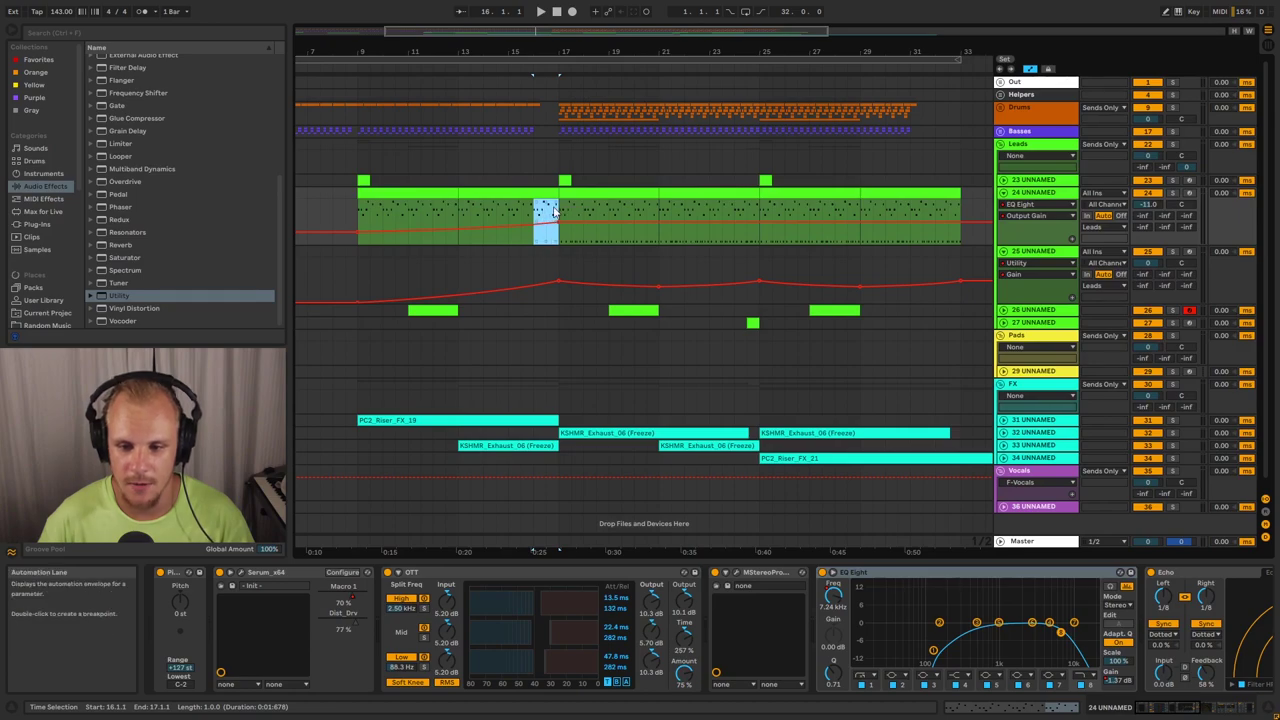
{"action": "left_click_drag", "start_coordinate": [540, 51], "coordinate": [546, 128]}
{"action": "left_click_drag", "start_coordinate": [523, 205], "coordinate": [623, 200]}
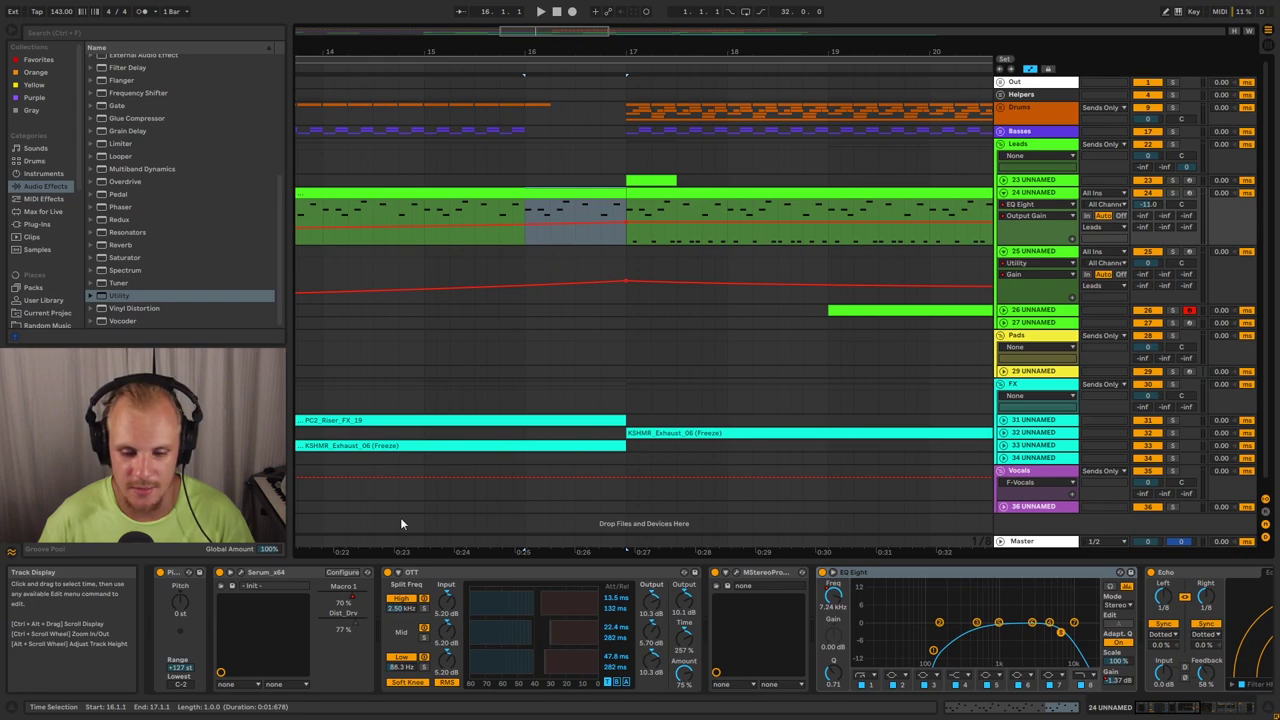
Assign Serum's Macro 2 on track 24 to the Env 2 release at 12, the Env 1 release at 11, and the Env 2 decay
{"action": "left_click", "coordinate": [241, 574]}
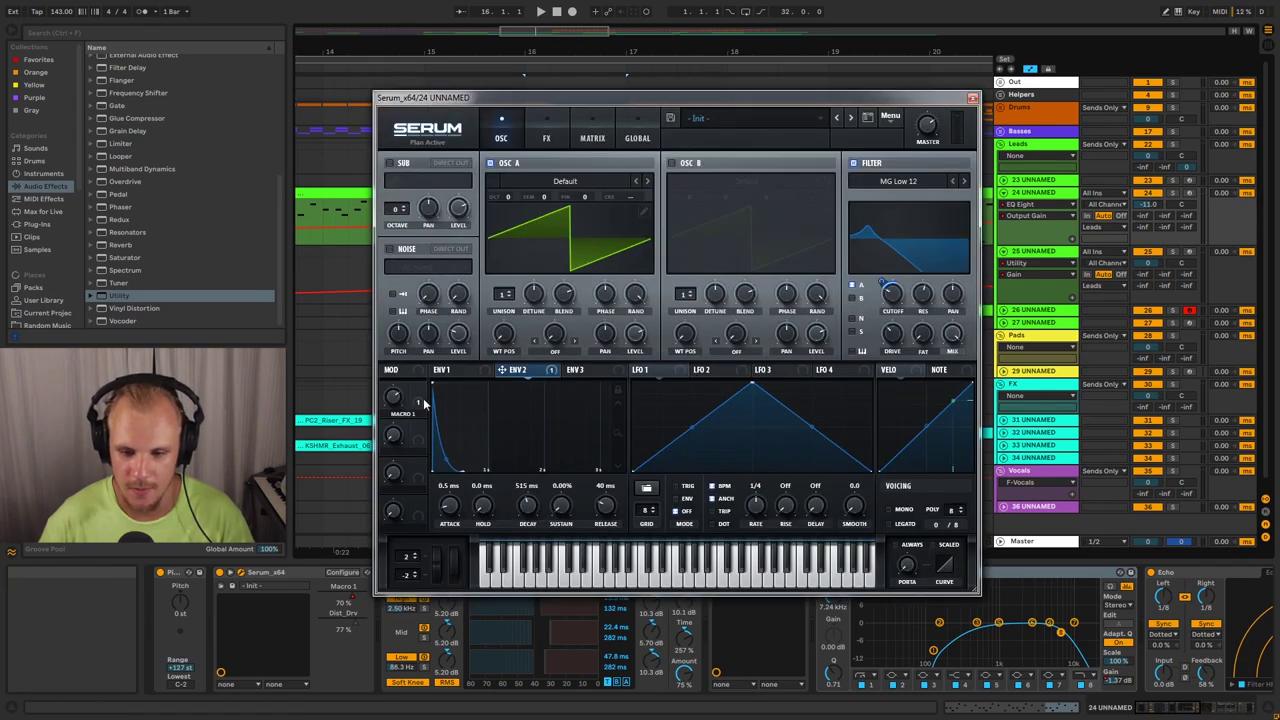
{"action": "left_click_drag", "start_coordinate": [418, 432], "coordinate": [602, 505]}
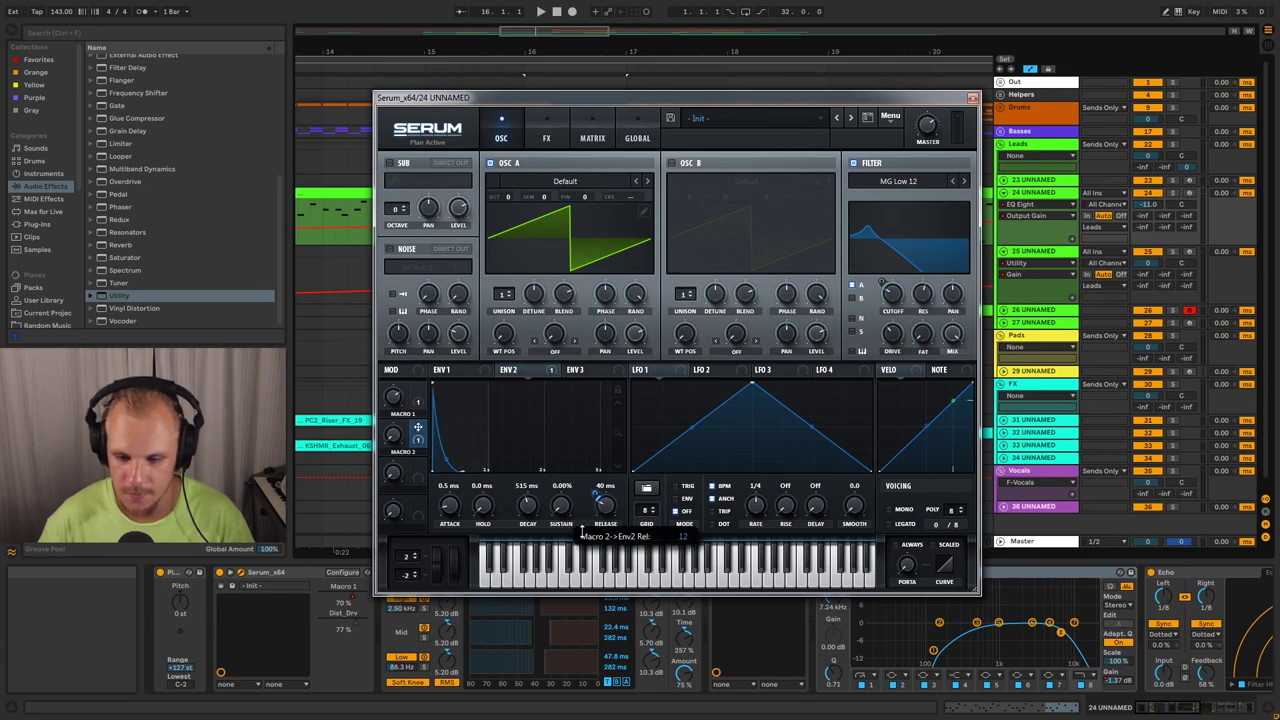
{"action": "left_click", "coordinate": [447, 370]}
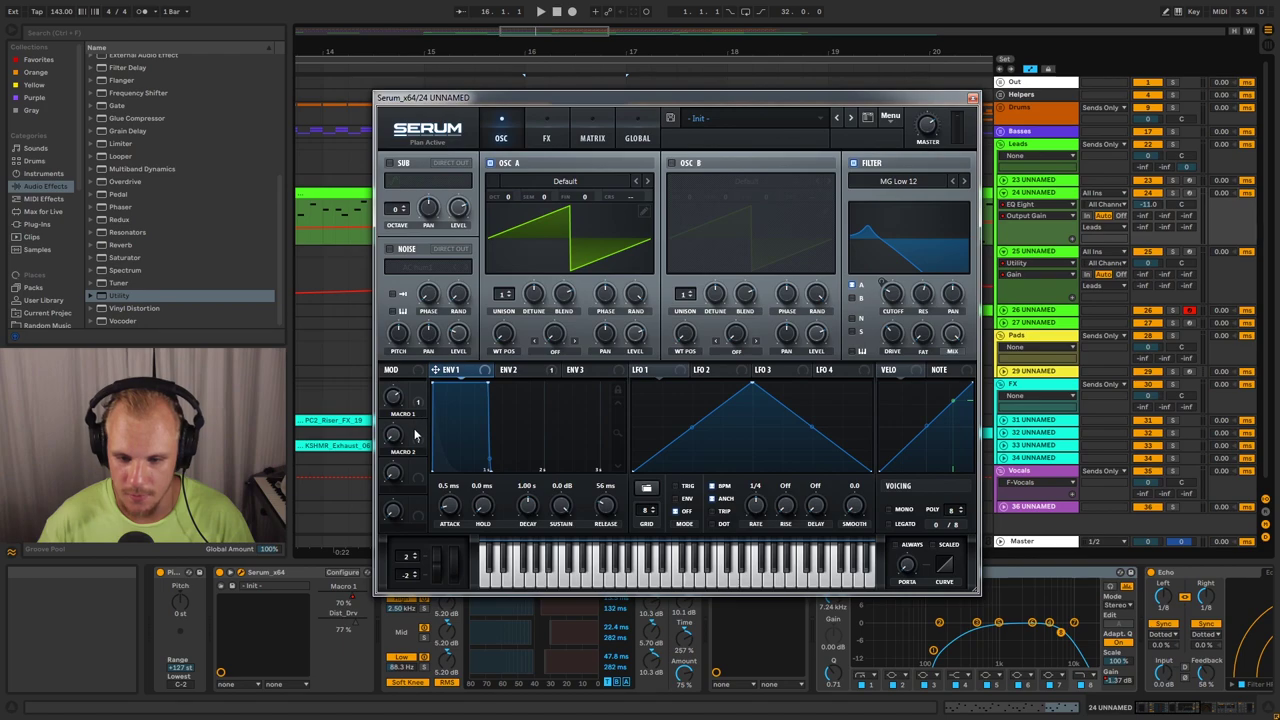
{"action": "left_click_drag", "start_coordinate": [418, 430], "coordinate": [593, 510]}
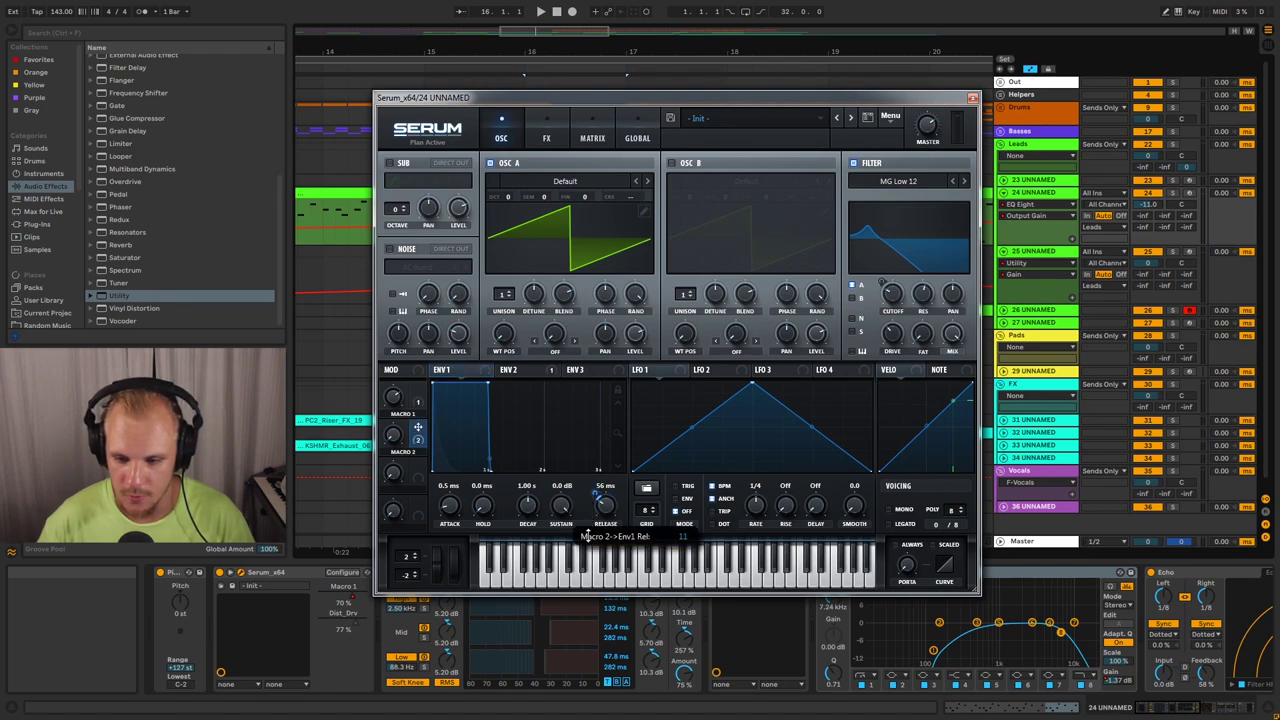
{"action": "left_click", "coordinate": [517, 370]}
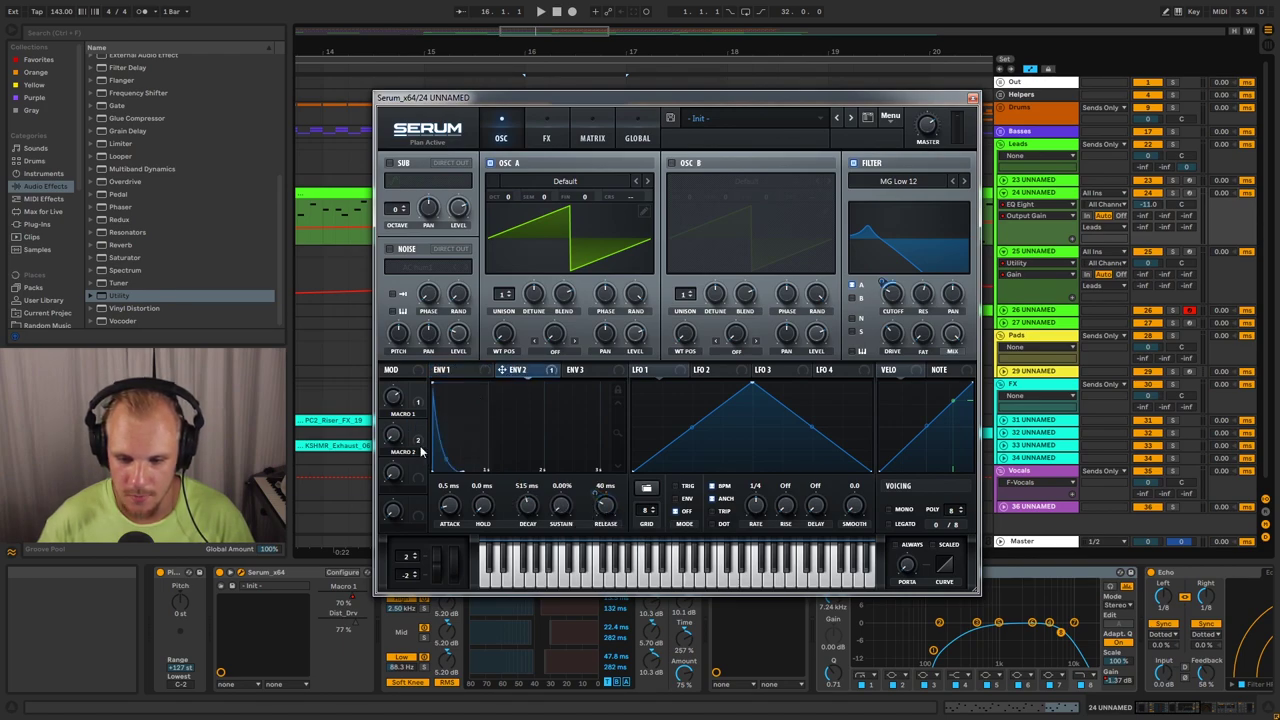
{"action": "left_click_drag", "start_coordinate": [418, 430], "coordinate": [509, 519]}
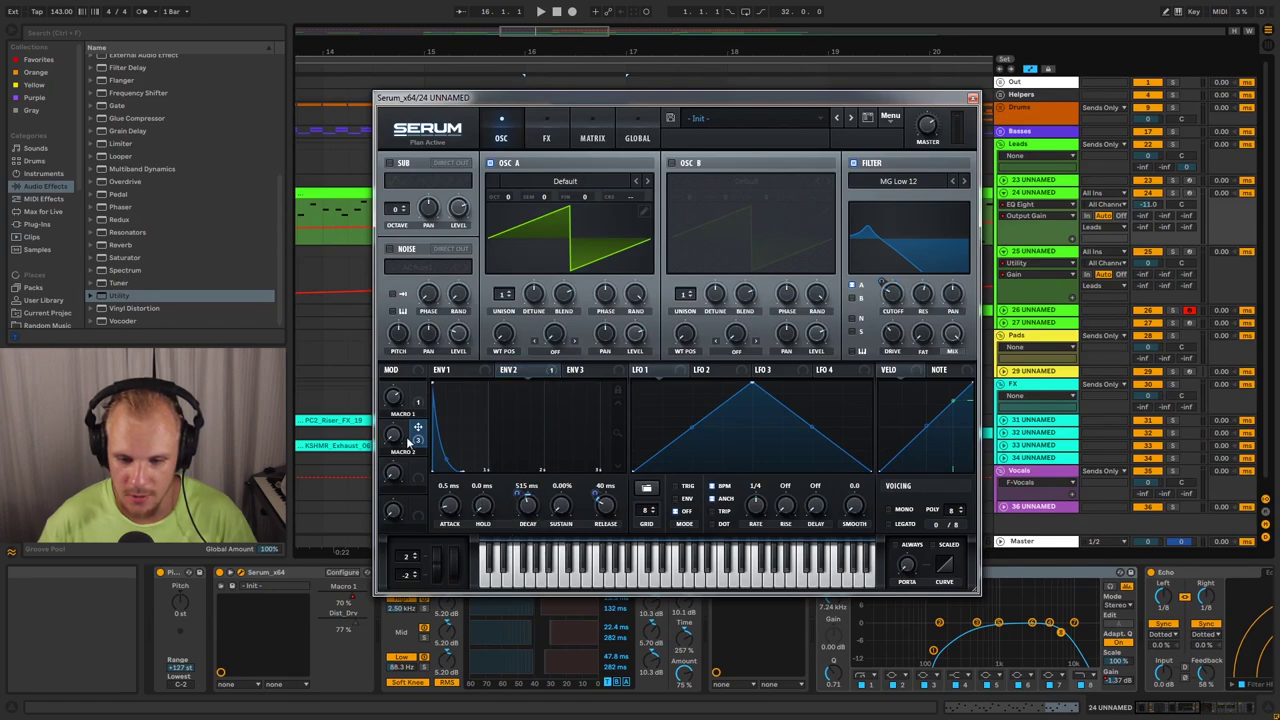
Automate Serum's Macro 2 on track 24 to rise through bar 16 and drop to 0 at bar 17, and play from bar 15
{"action": "left_click", "coordinate": [397, 436]}
{"action": "left_click", "coordinate": [972, 98]}
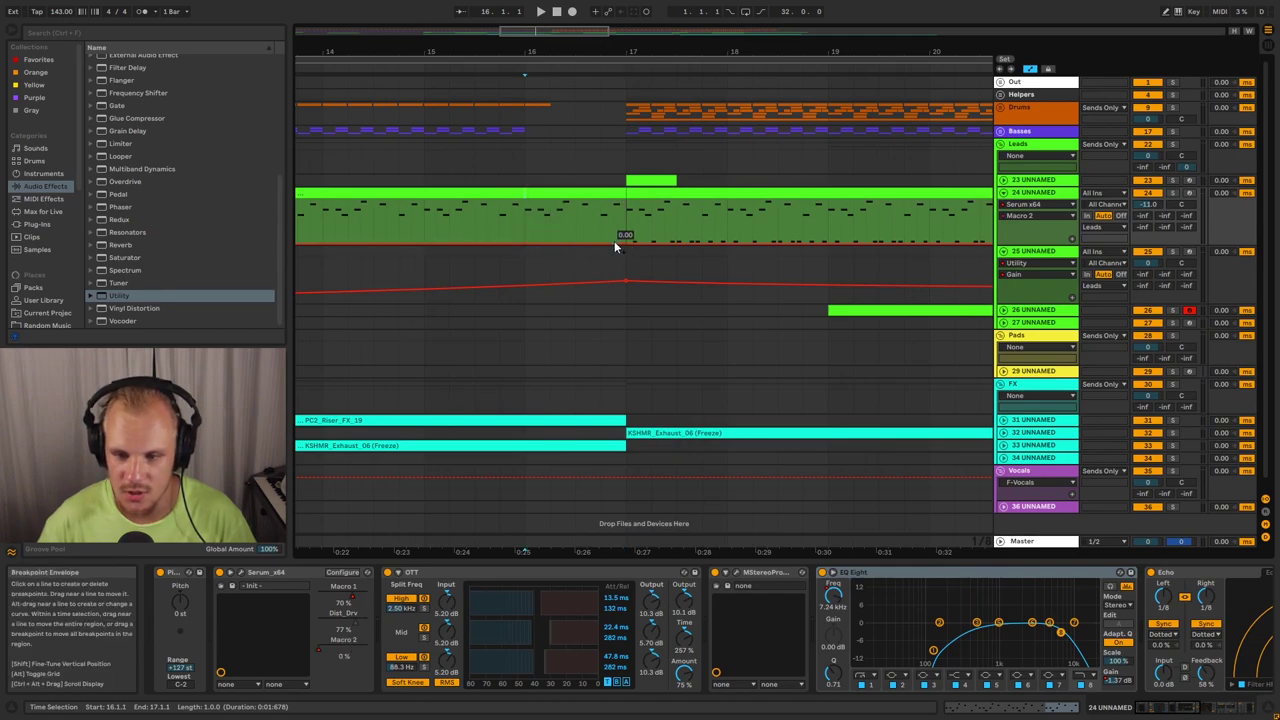
{"action": "mouse_move", "coordinate": [614, 241]}
{"action": "left_mouse_down"}
{"action": "mouse_move", "coordinate": [614, 202]}
{"action": "mouse_move", "coordinate": [598, 225]}
{"action": "left_mouse_up"}
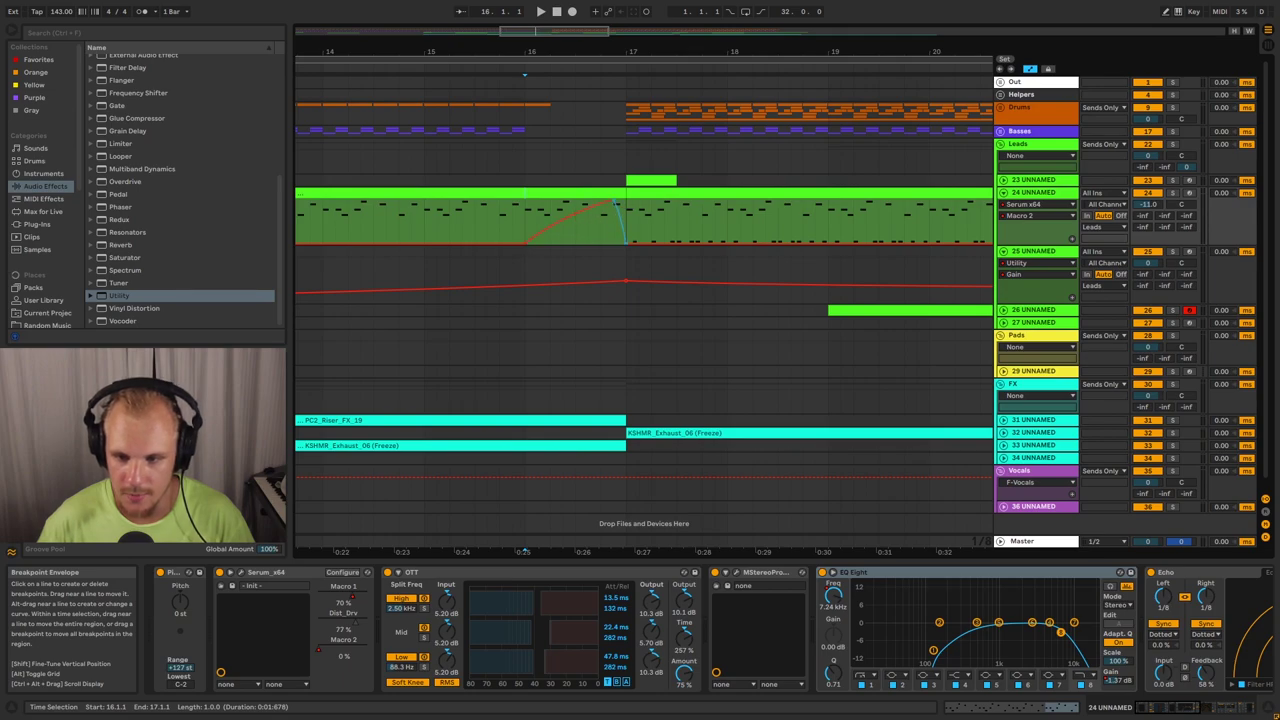
{"action": "left_click", "coordinate": [425, 212]}
{"action": "key", "text": "space"}
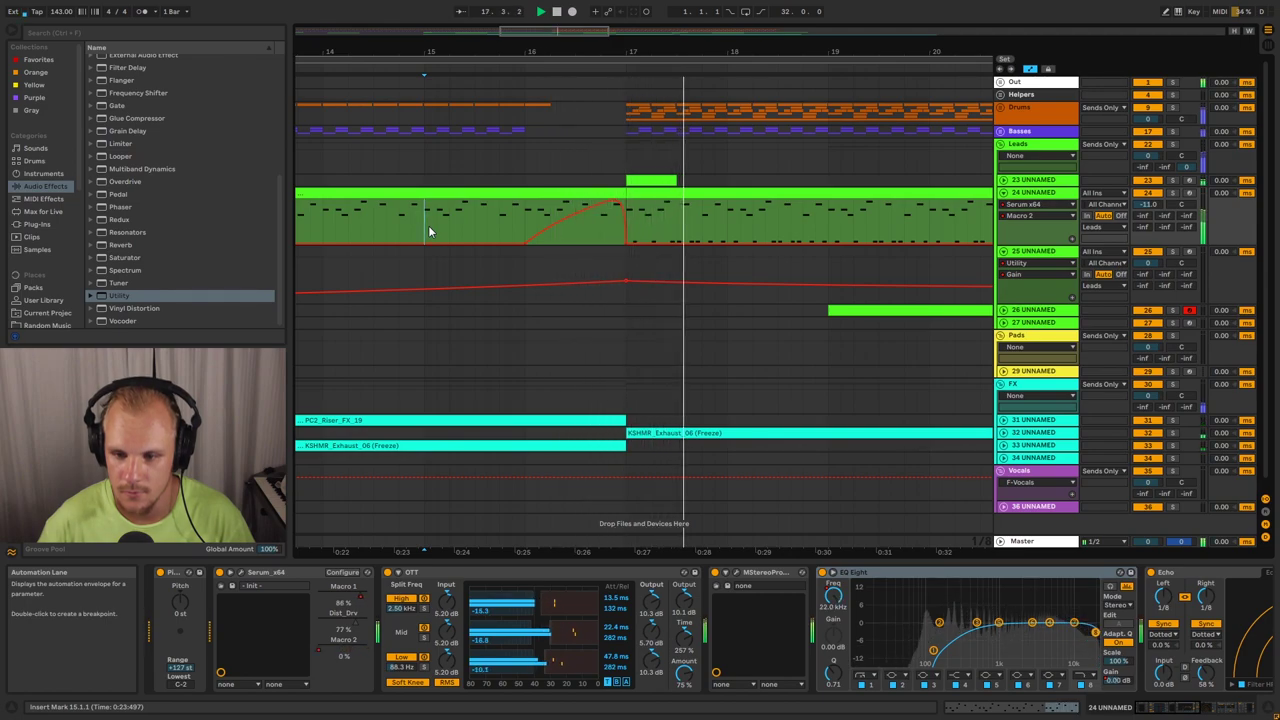
{"action": "key", "text": "space"}
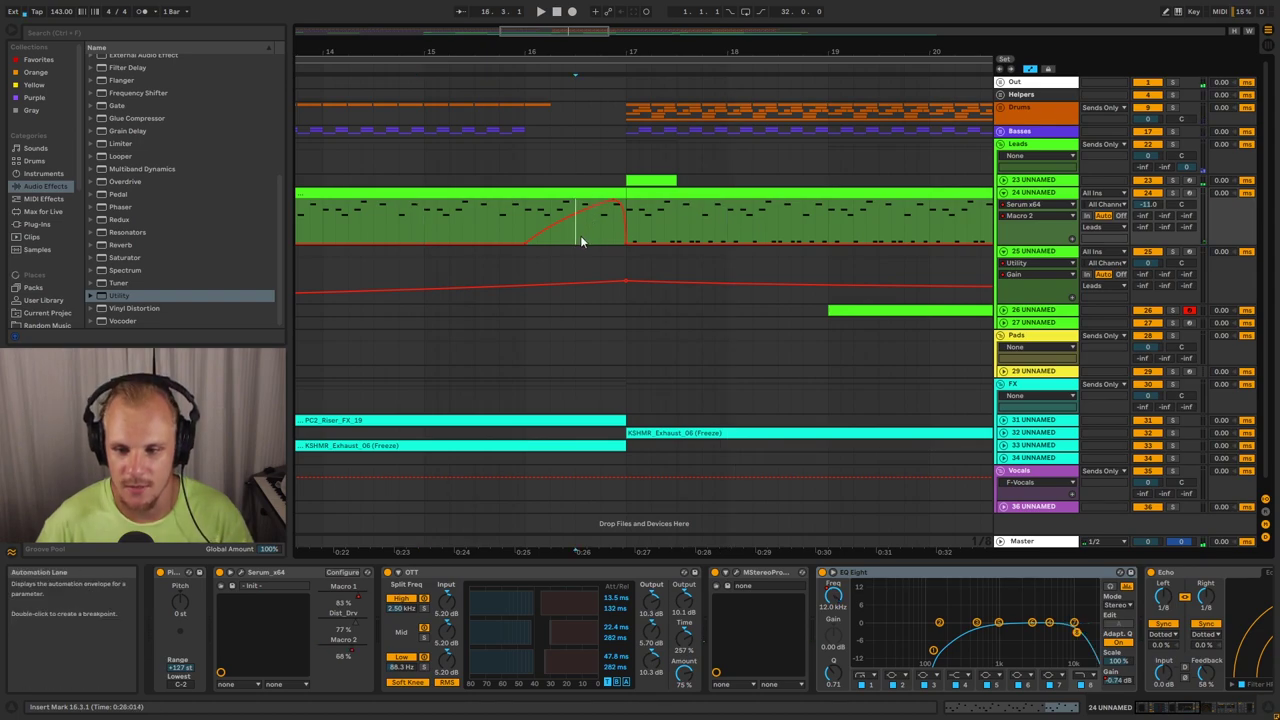
Automate EQ Eight's band 1 frequency on track 24 to rise from 124 Hz at bar 13 to about 491 Hz at bar 17
{"action": "left_click_drag", "start_coordinate": [580, 235], "coordinate": [620, 238]}
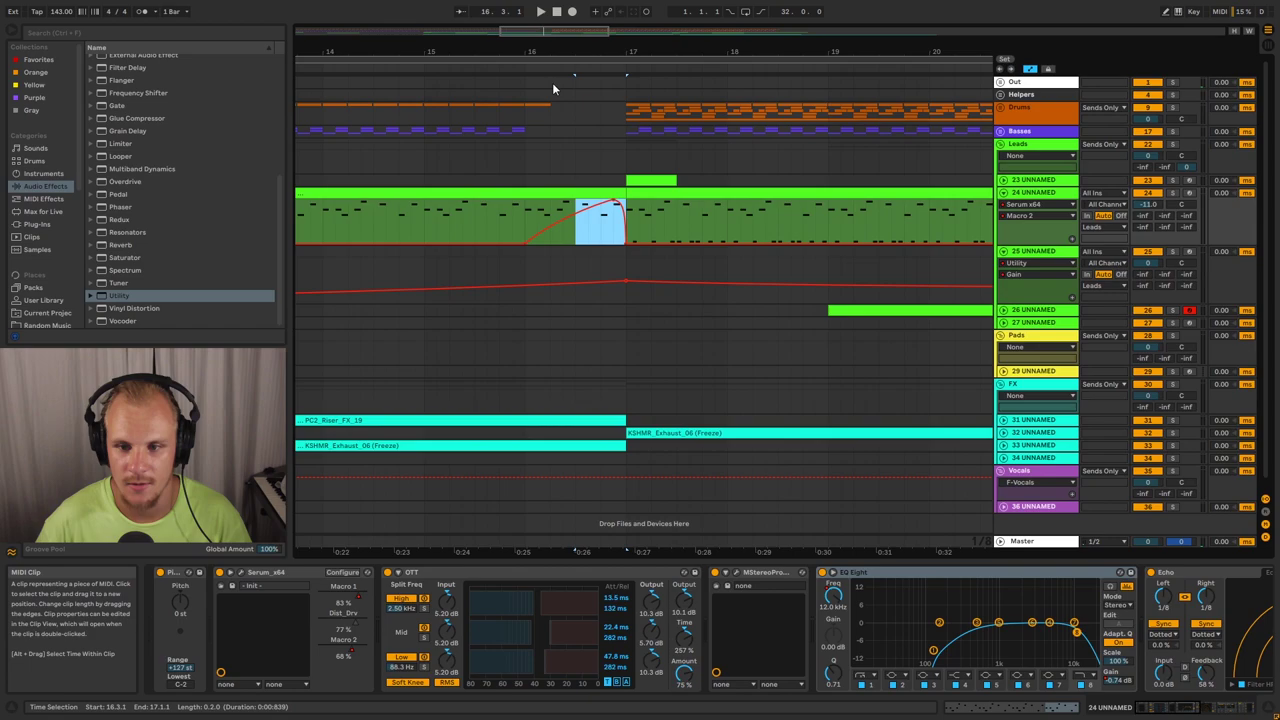
{"action": "left_click_drag", "start_coordinate": [563, 50], "coordinate": [566, 2]}
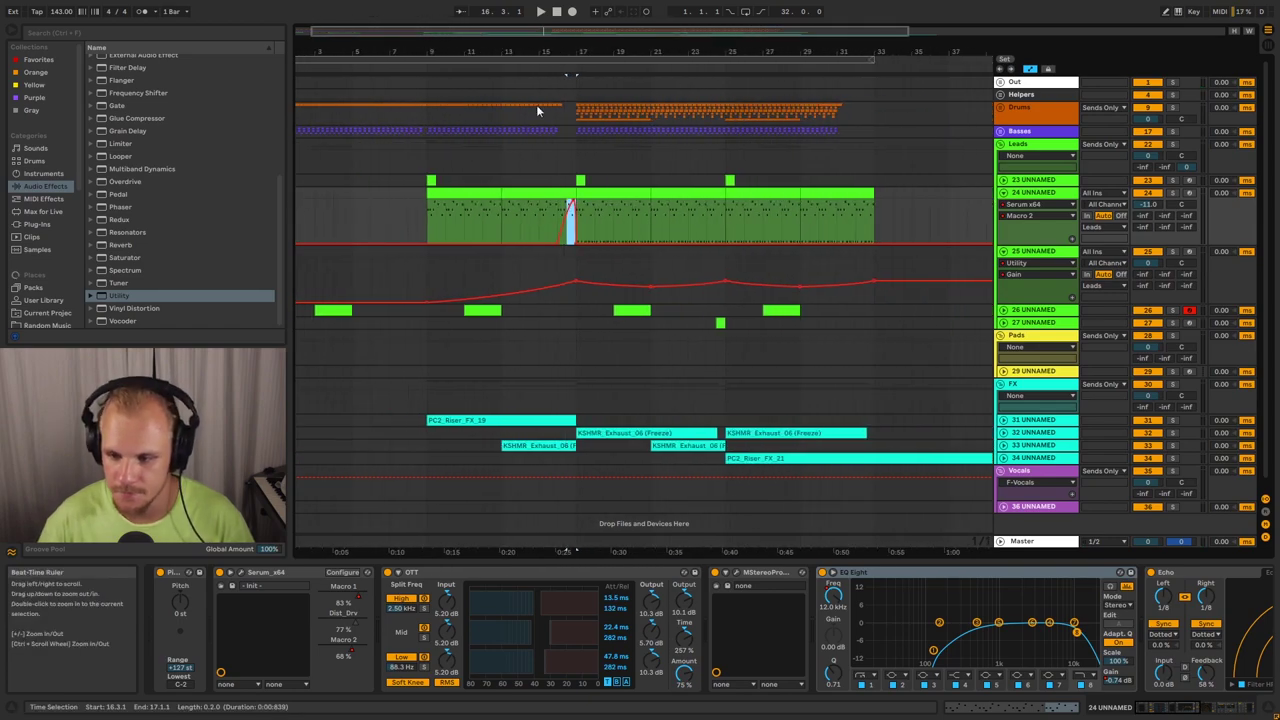
{"action": "left_click", "coordinate": [873, 686]}
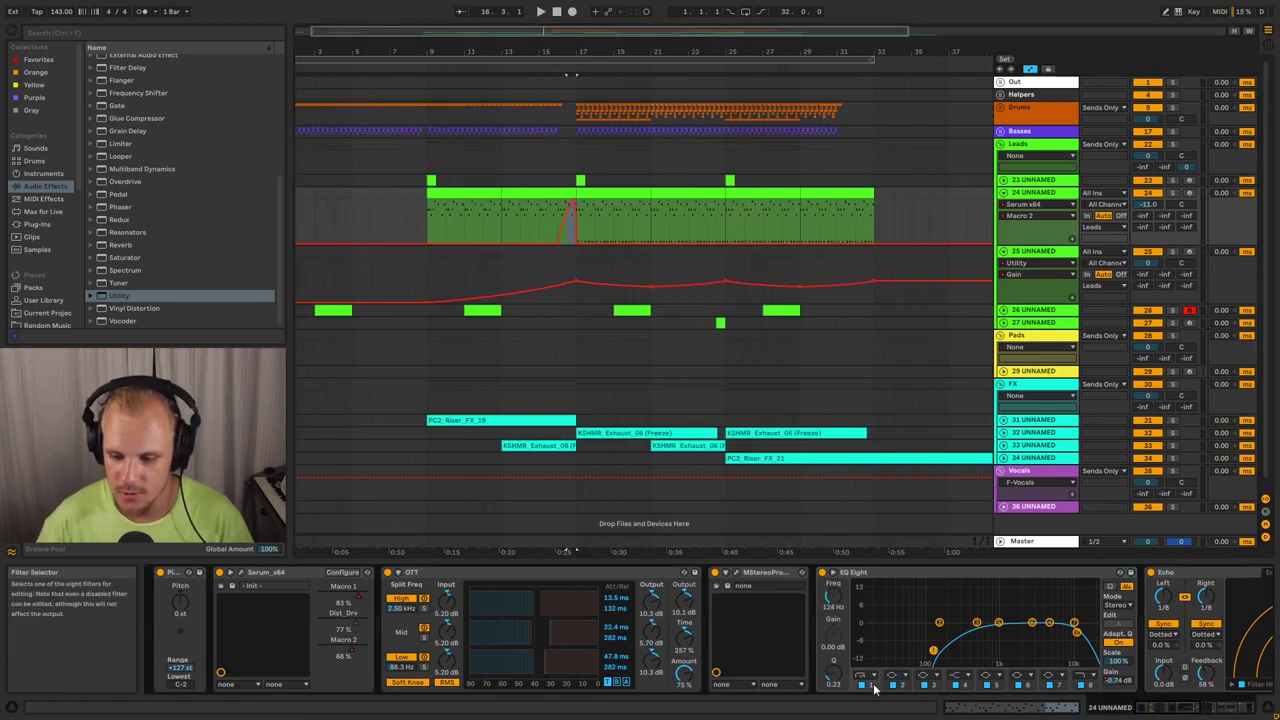
{"action": "left_click", "coordinate": [832, 597]}
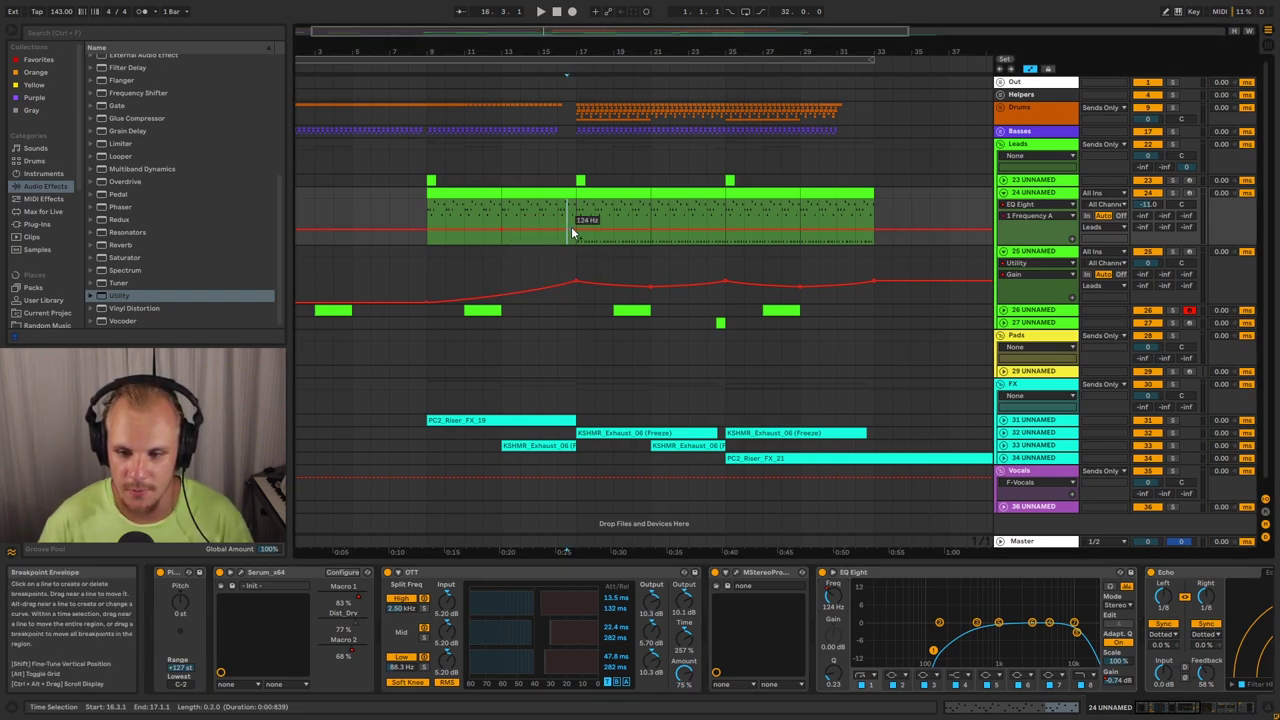
{"action": "left_click_drag", "start_coordinate": [572, 230], "coordinate": [576, 216]}
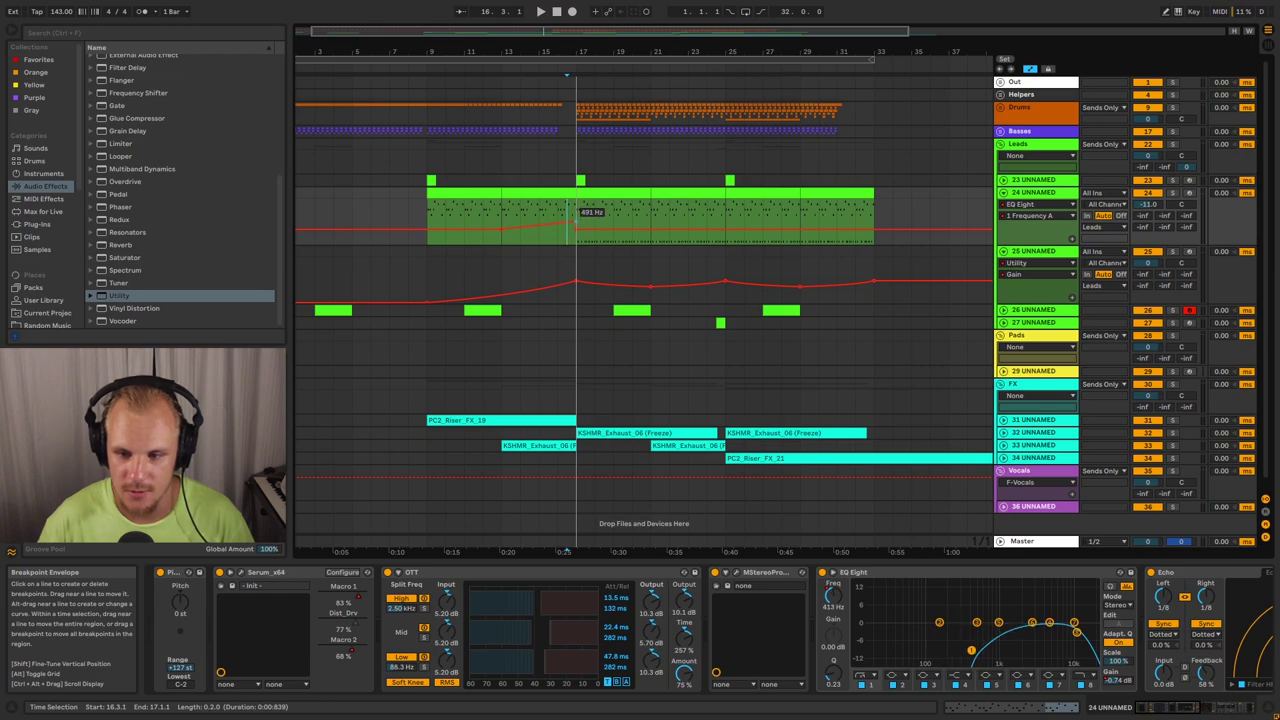
Curve the band 1 frequency rise on track 24, readjust its bar 17 peak, and play the arrangement from bar 15
{"action": "mouse_move", "coordinate": [568, 40]}
{"action": "left_mouse_down"}
{"action": "mouse_move", "coordinate": [640, 110]}
{"action": "mouse_move", "coordinate": [683, 221]}
{"action": "left_mouse_up"}
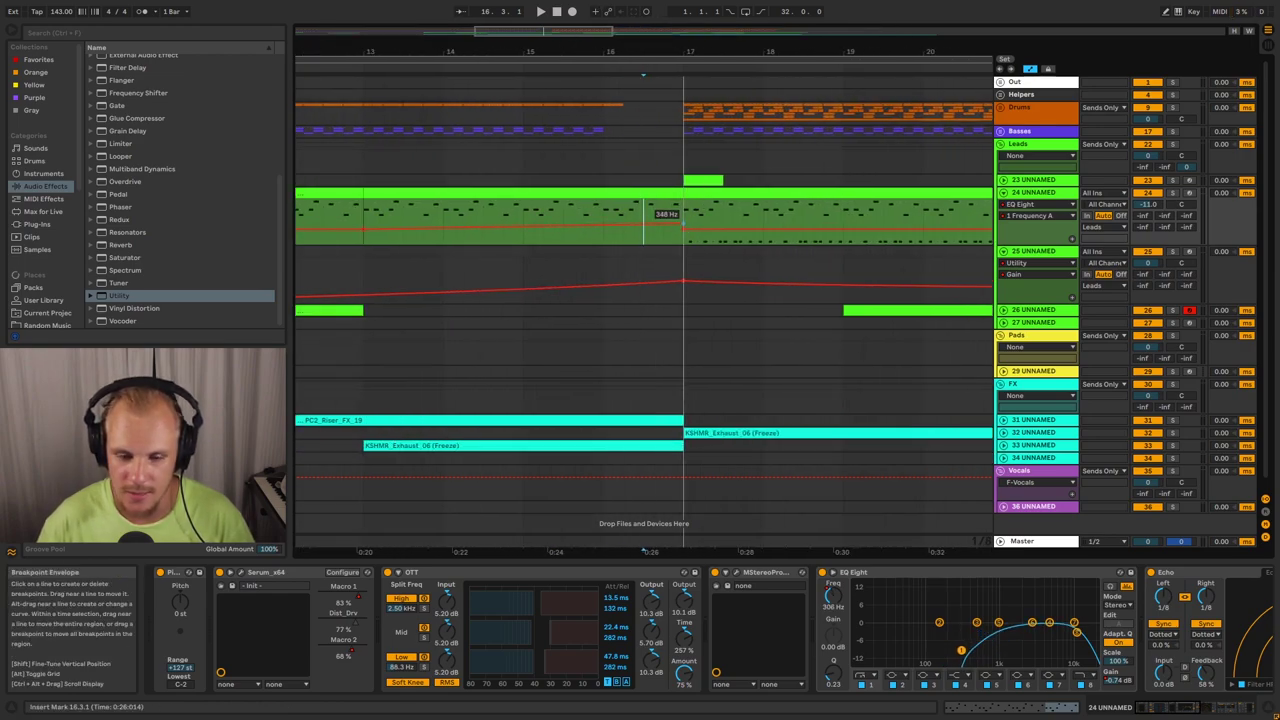
{"action": "left_click_drag", "start_coordinate": [526, 229], "coordinate": [526, 240], "text": "alt"}
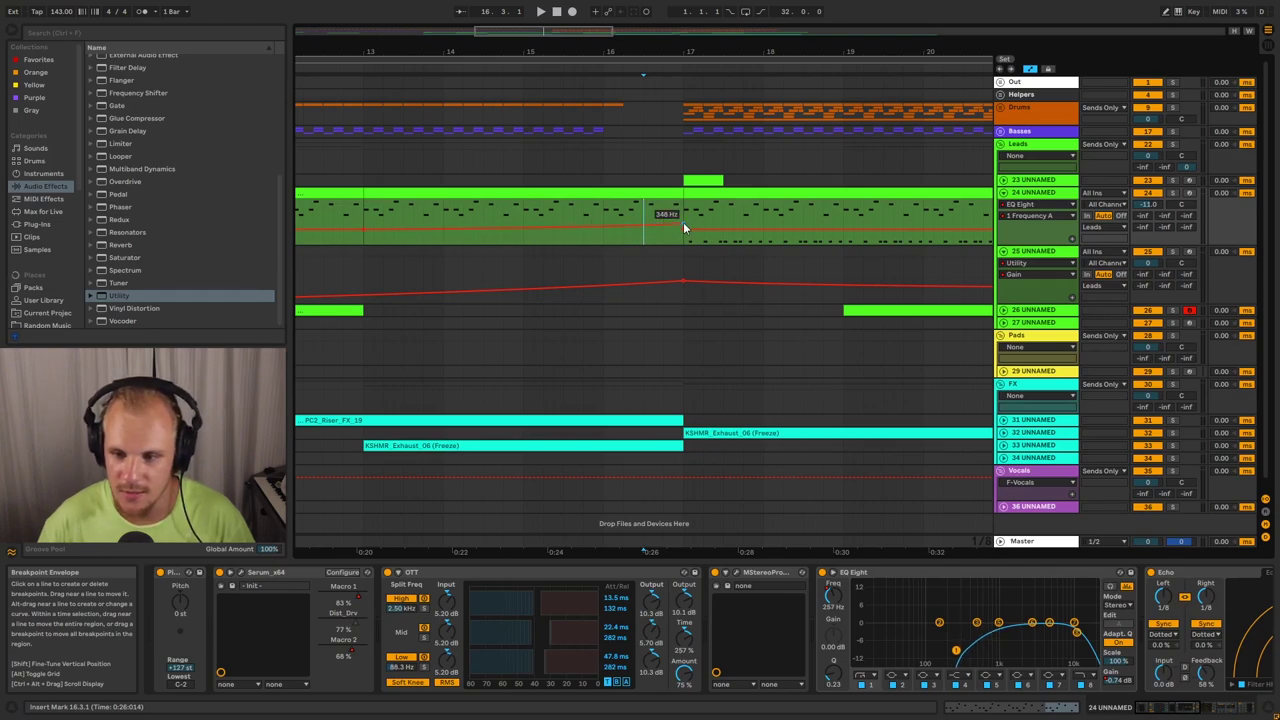
{"action": "left_click_drag", "start_coordinate": [683, 222], "coordinate": [683, 220]}
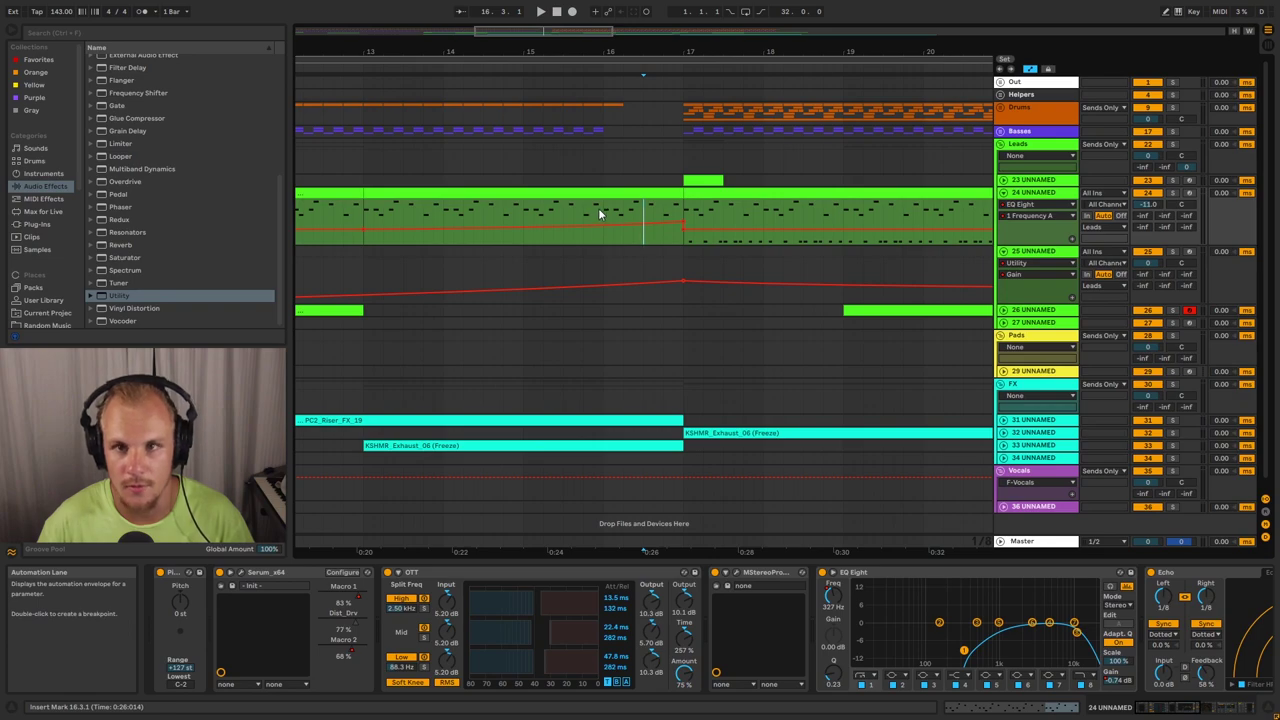
{"action": "left_click", "coordinate": [521, 213]}
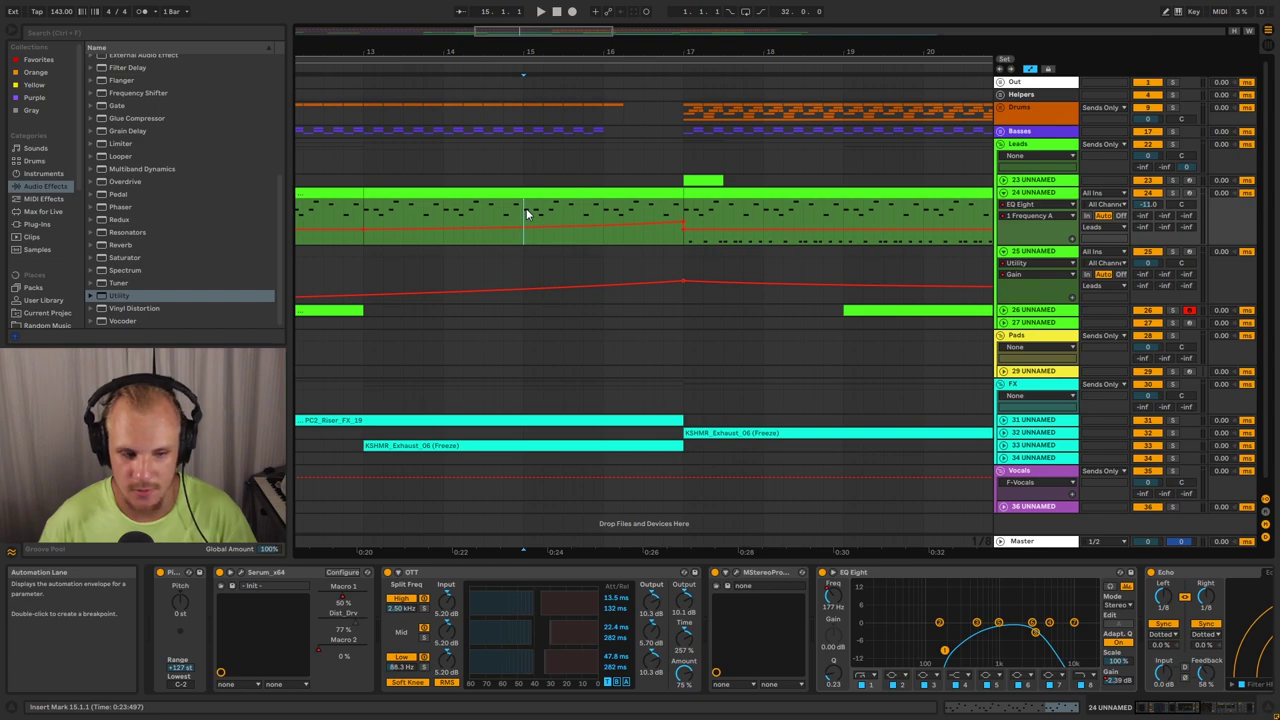
{"action": "key", "text": "space"}
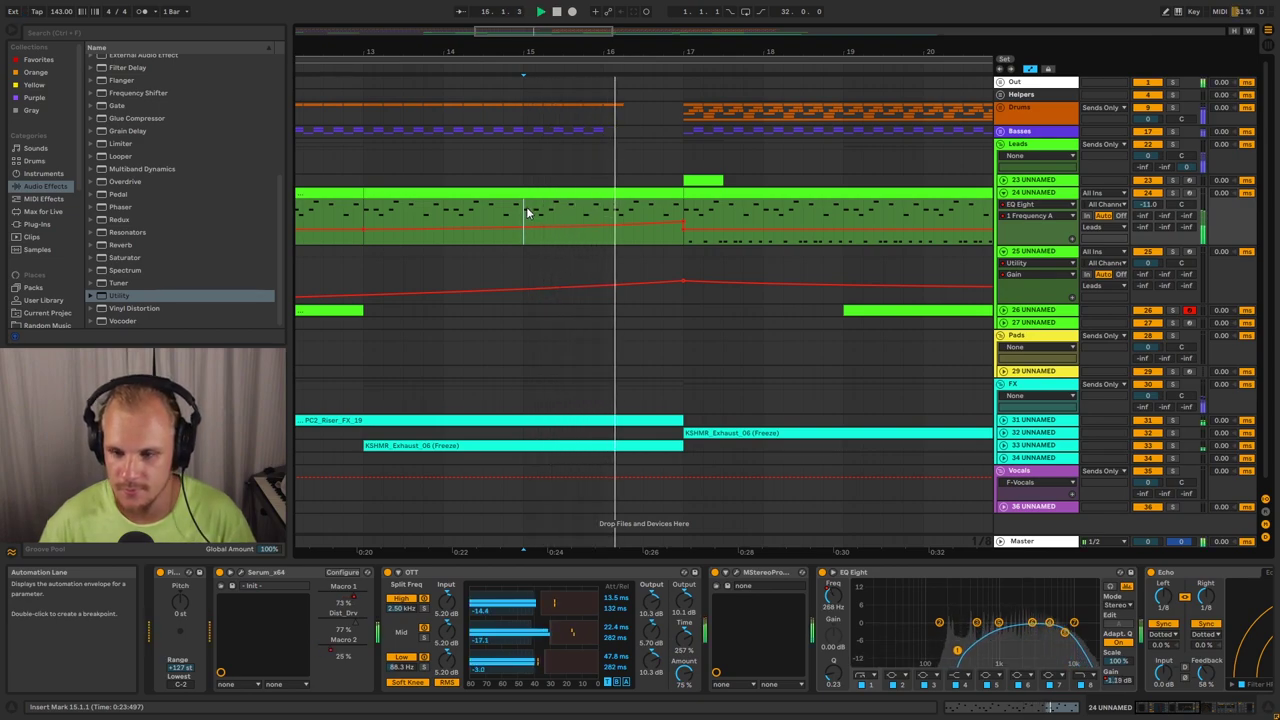
Copy the bar 13 to 17 frequency rise on track 24 to bars 29 to 33 and play it from bar 32
{"action": "left_click_drag", "start_coordinate": [649, 49], "coordinate": [511, 49]}
{"action": "left_click_drag", "start_coordinate": [517, 208], "coordinate": [473, 212]}
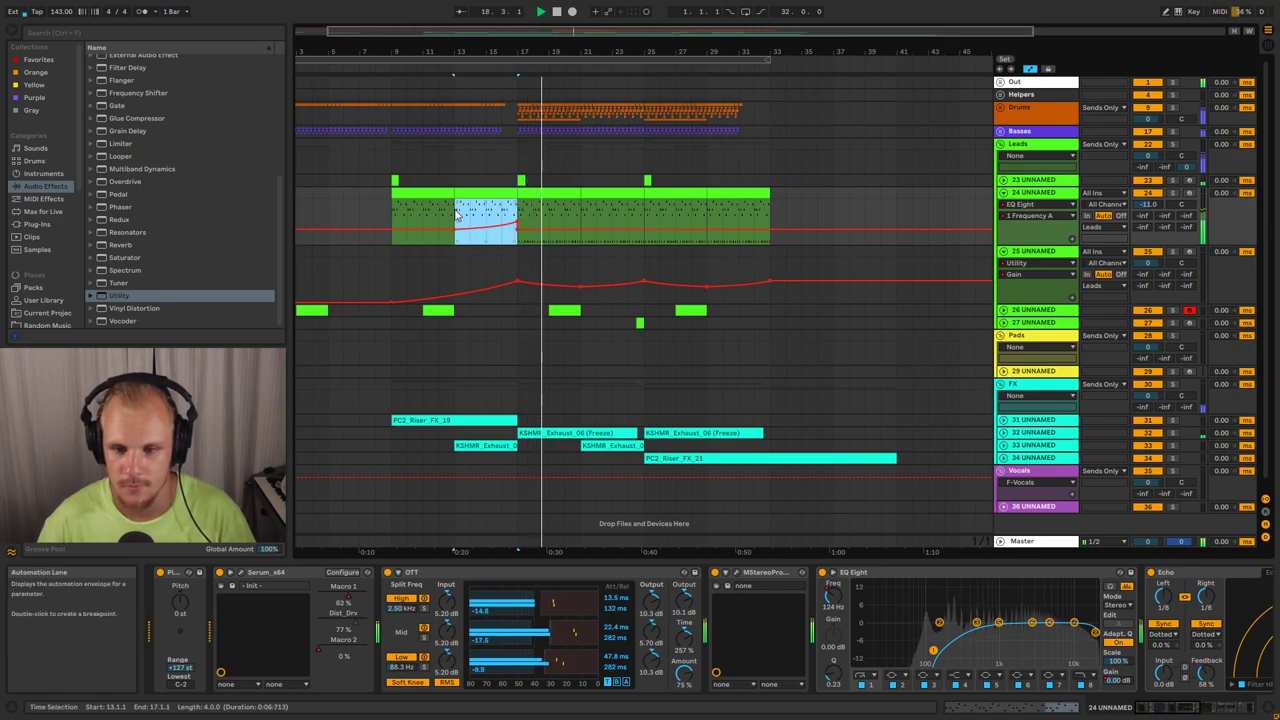
{"action": "left_click_drag", "start_coordinate": [708, 214], "coordinate": [748, 214]}
{"action": "key", "text": "space"}
{"action": "left_click", "coordinate": [753, 214]}
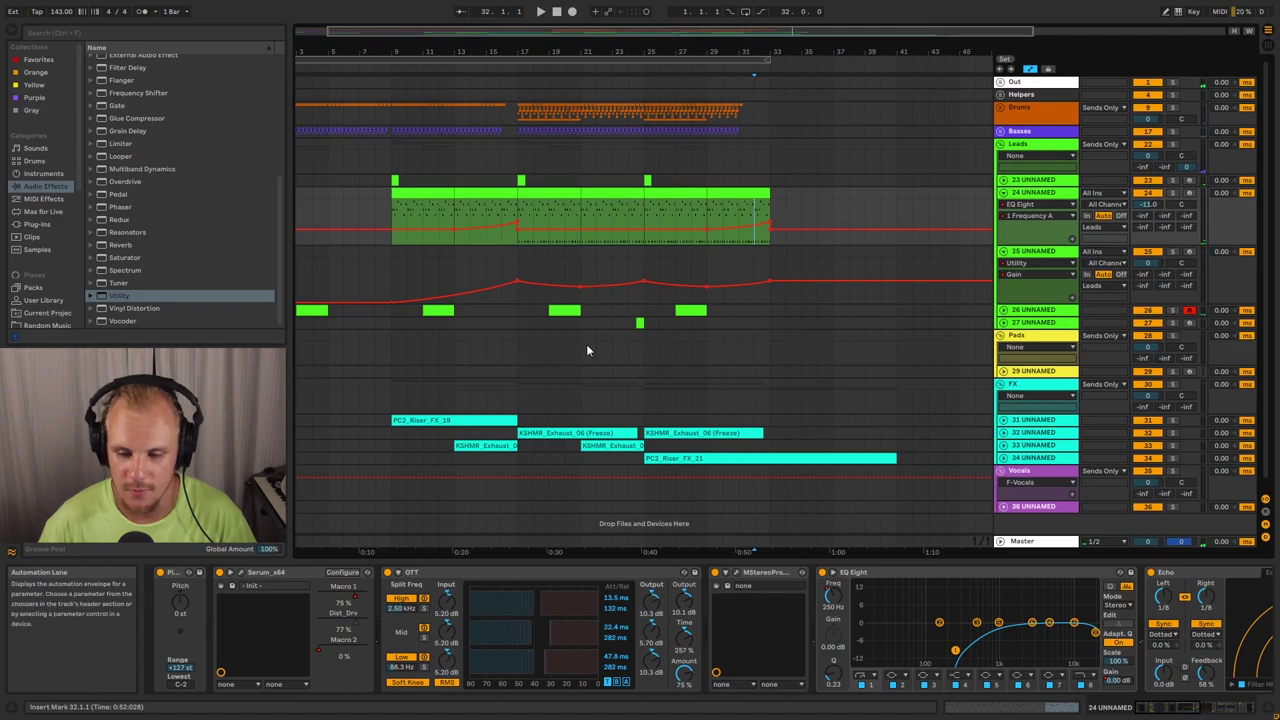
{"action": "key", "text": "space"}
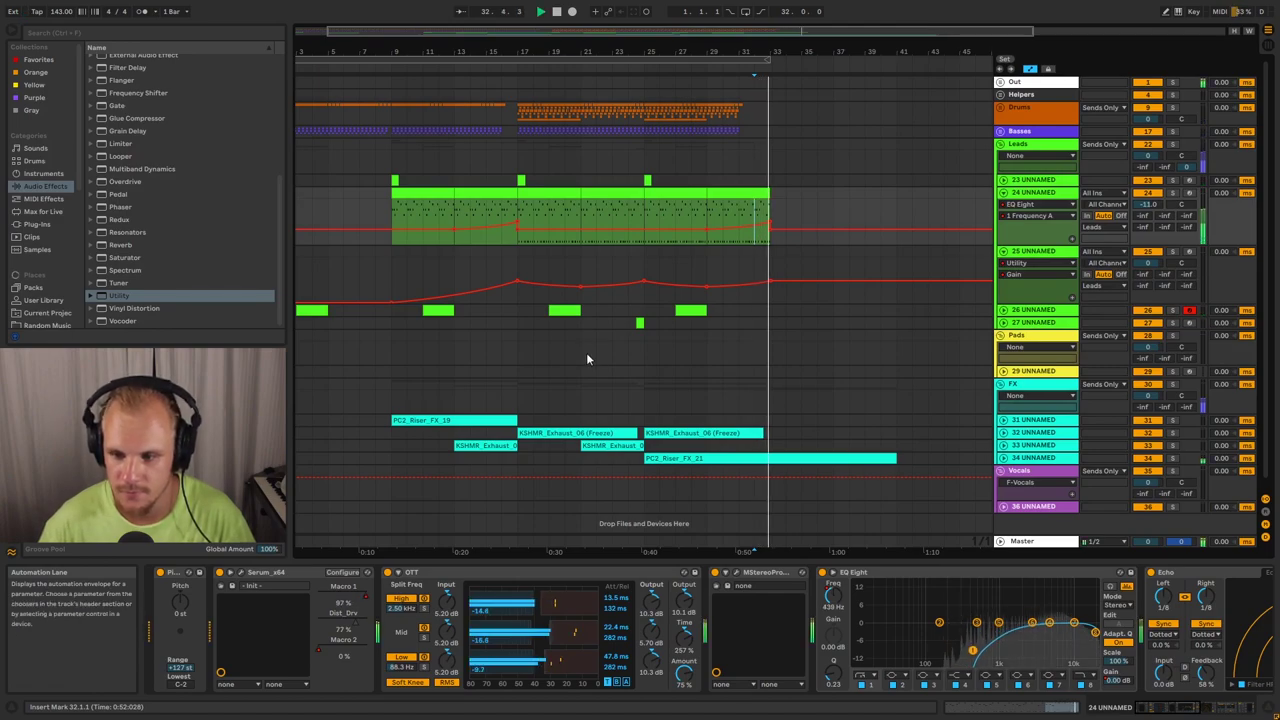
Automate Serum's Dist Drv on track 24 to rise from 77% at bar 29 to 100% at bar 33
{"action": "left_click", "coordinate": [365, 630]}
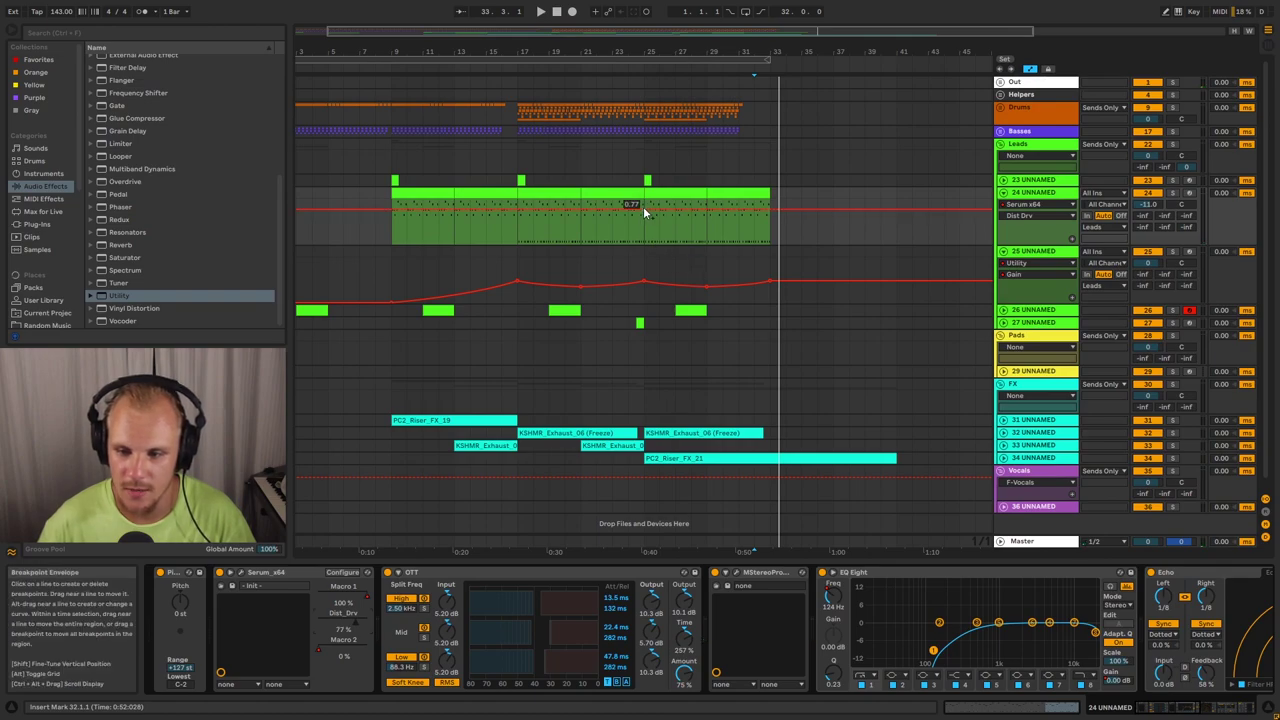
{"action": "key", "text": "space"}
{"action": "left_click_drag", "start_coordinate": [648, 233], "coordinate": [880, 238]}
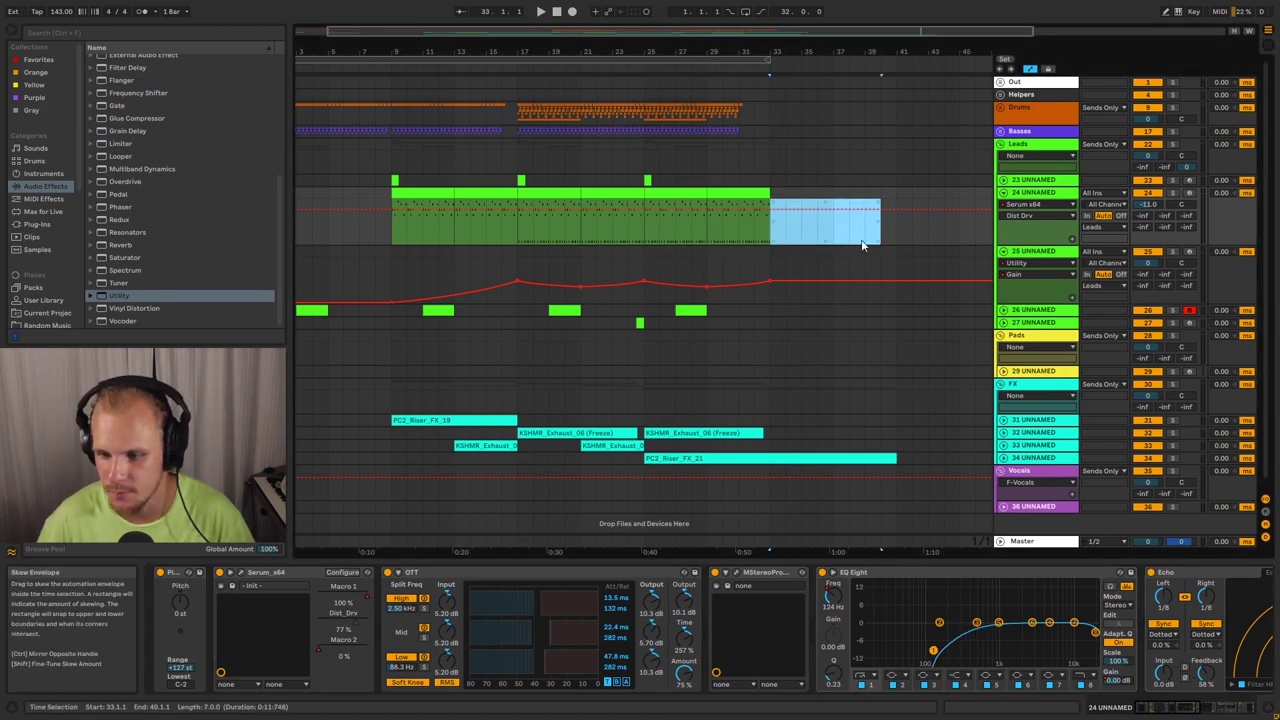
{"action": "left_click", "coordinate": [643, 212]}
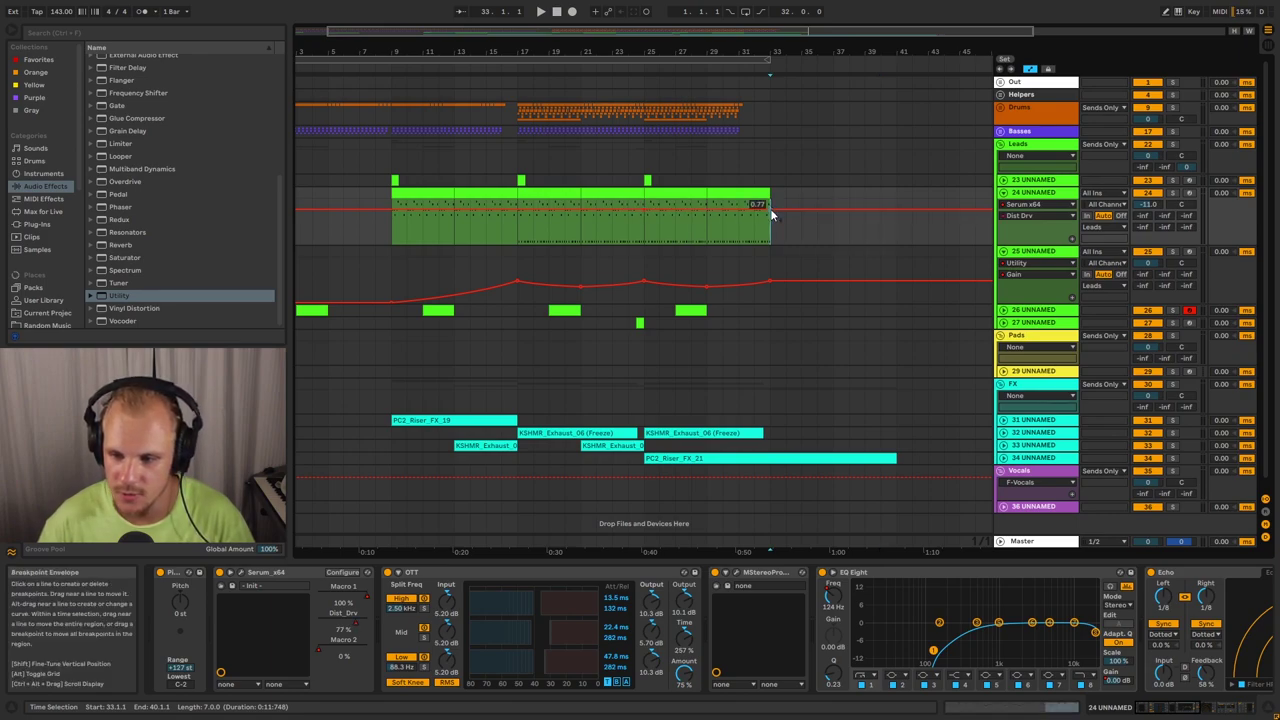
{"action": "left_click_drag", "start_coordinate": [770, 209], "coordinate": [770, 199]}
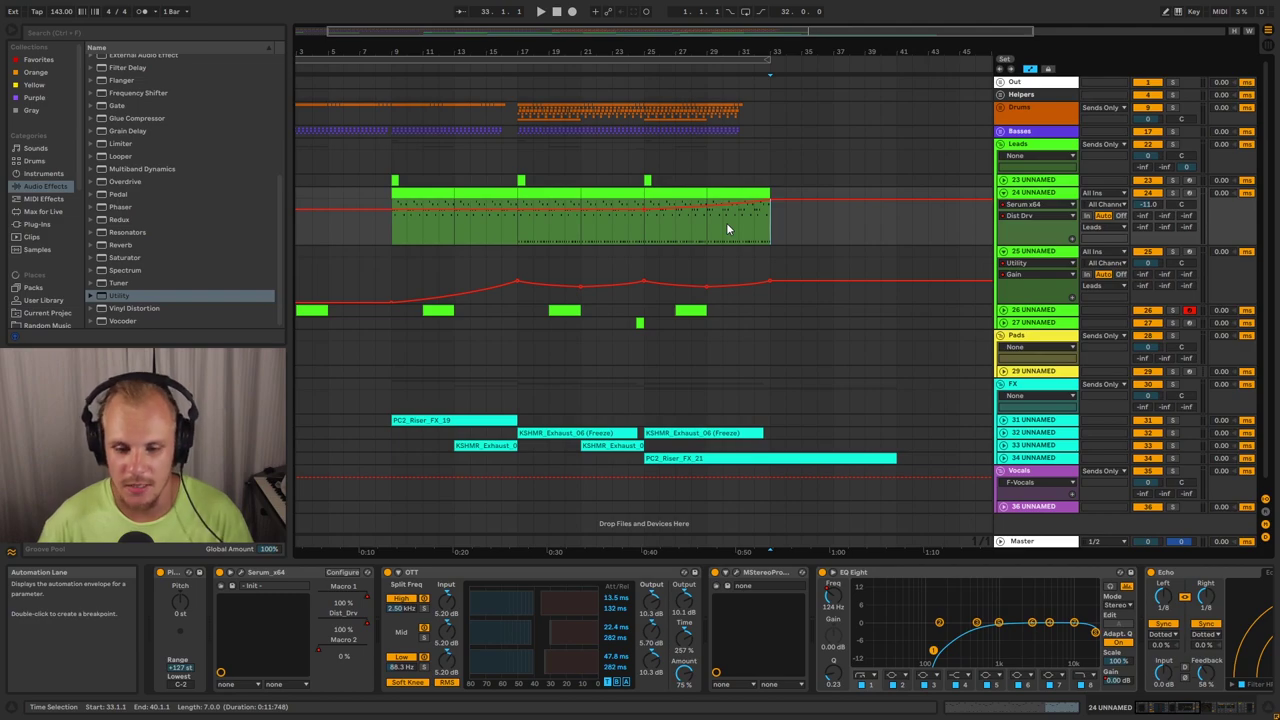
Raise the end of track 25's Utility gain curve at bar 33 to about 4.18 dB
{"action": "left_click_drag", "start_coordinate": [388, 255], "coordinate": [771, 270]}
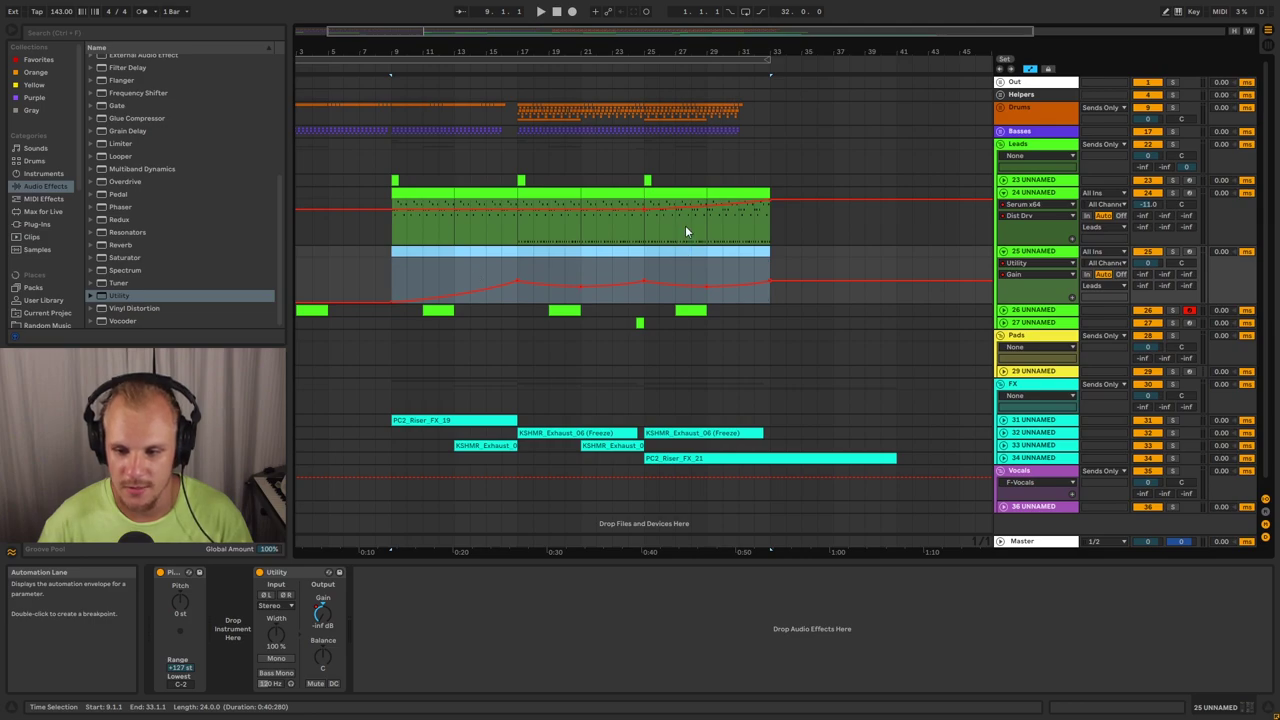
{"action": "left_click", "coordinate": [801, 267]}
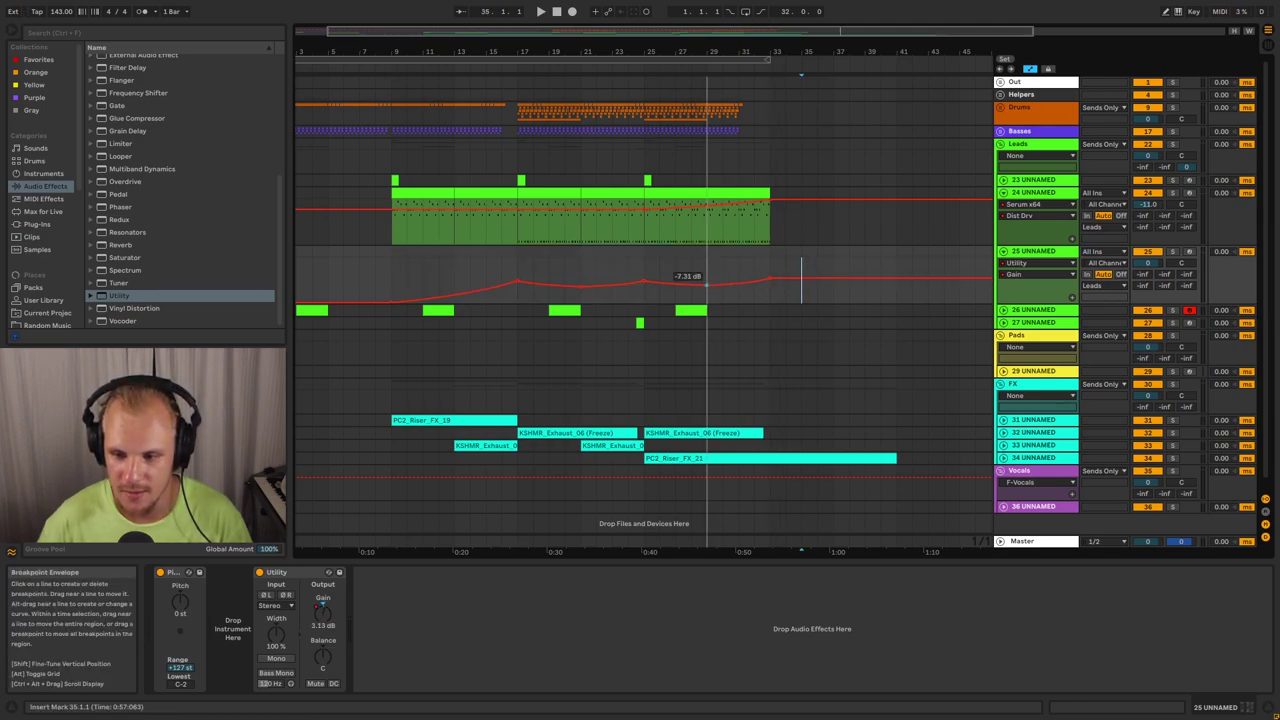
{"action": "left_click", "coordinate": [769, 278]}
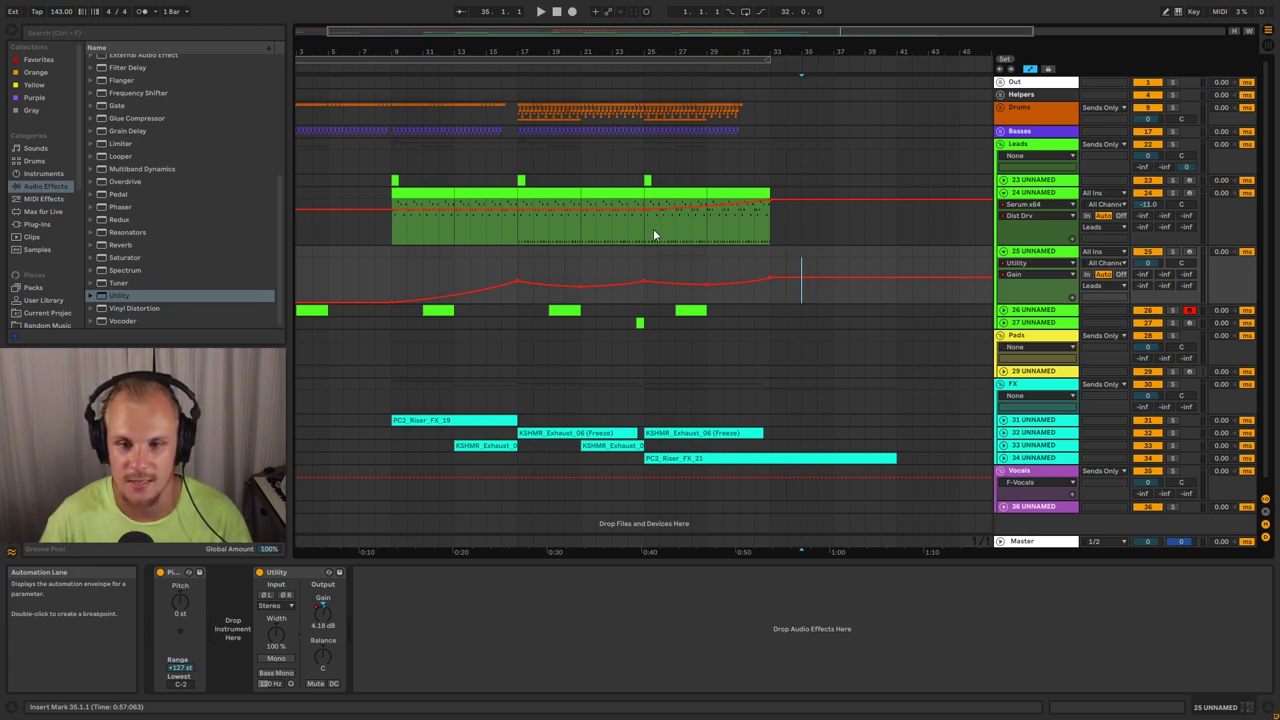
Select bars 33 to 44 and then bars 29 to 33 on track 24 to examine the Dist Drv automation
{"action": "left_click", "coordinate": [653, 232]}
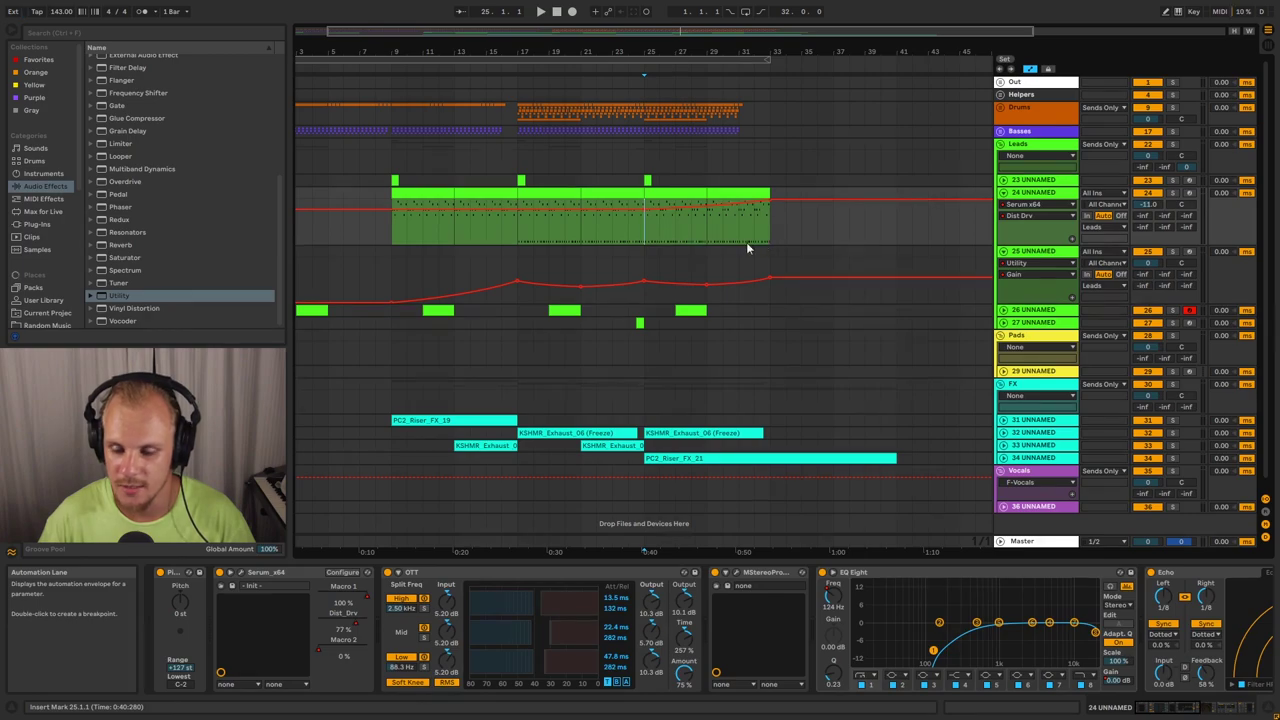
{"action": "left_click_drag", "start_coordinate": [772, 234], "coordinate": [945, 237]}
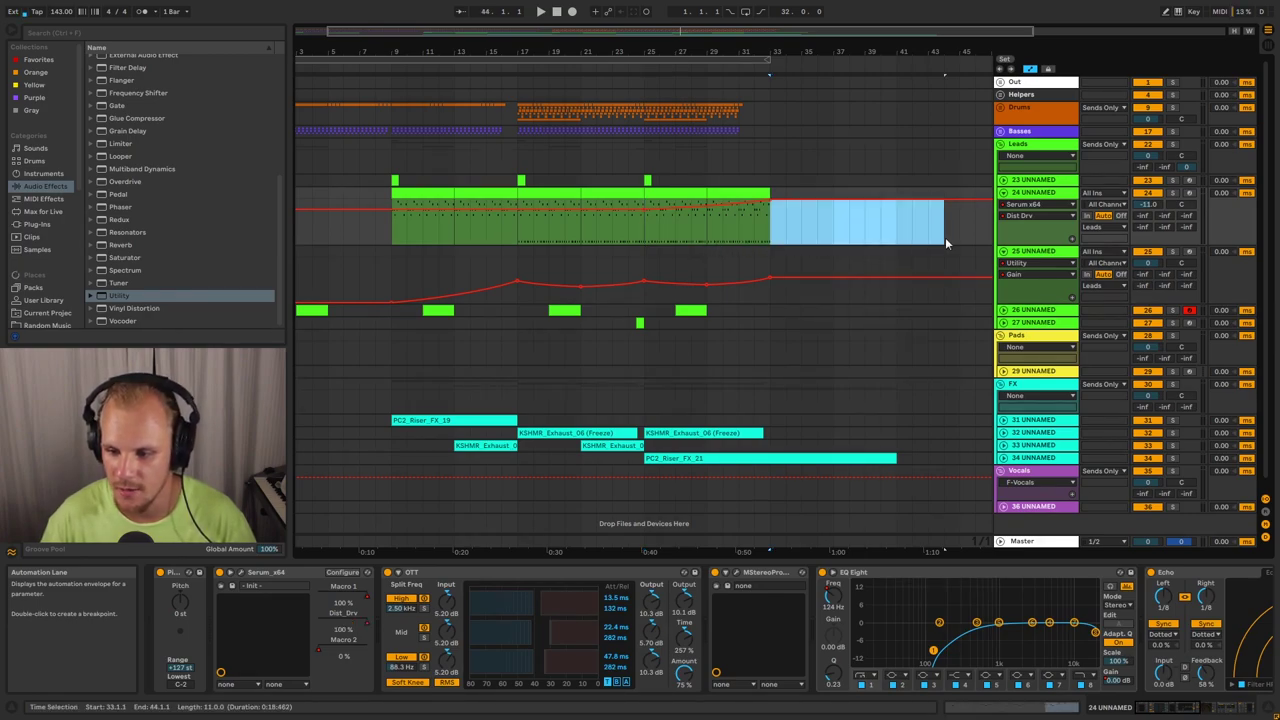
{"action": "left_click", "coordinate": [913, 240]}
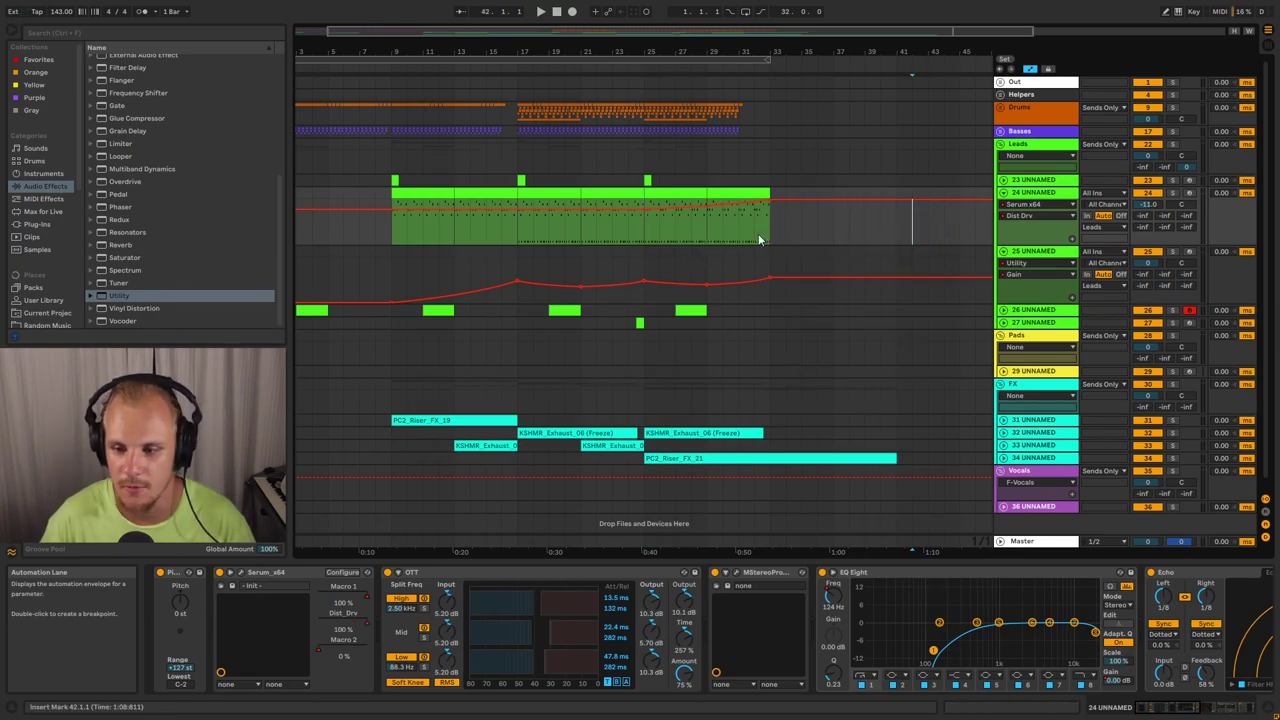
{"action": "left_click_drag", "start_coordinate": [717, 228], "coordinate": [771, 232]}
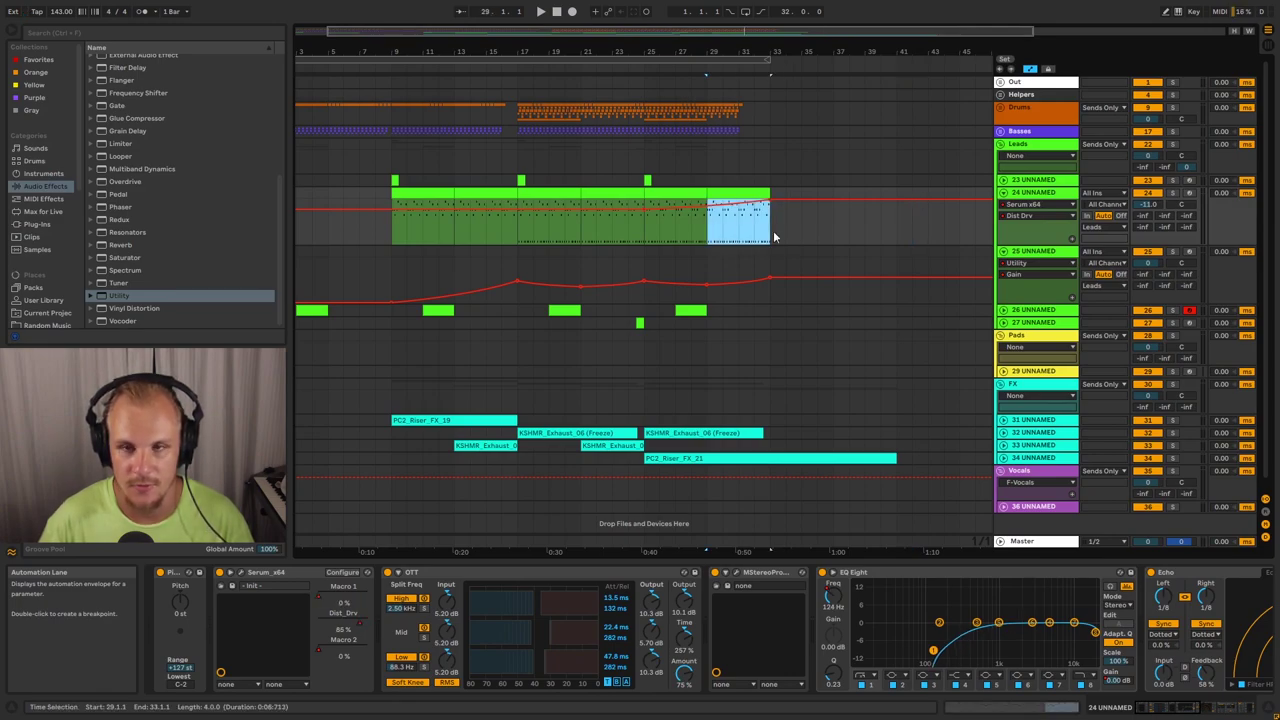
{"action": "left_click", "coordinate": [677, 231]}
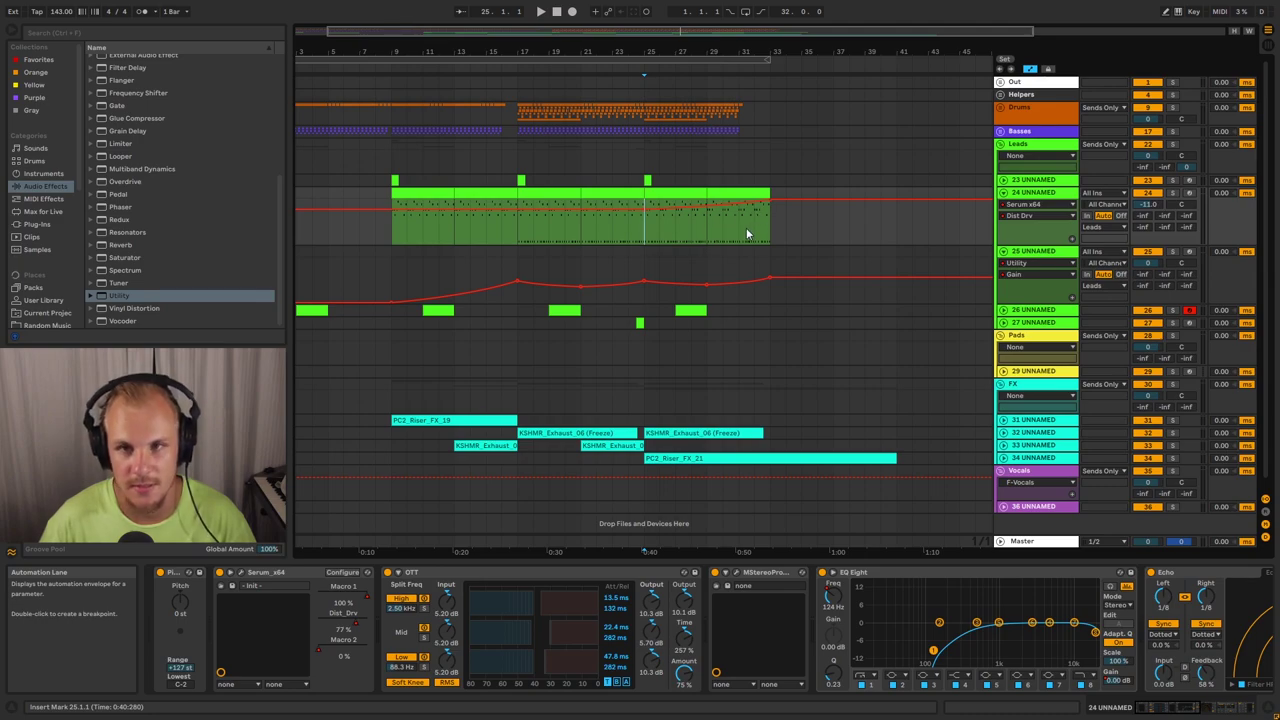
Play the lead section from bar 25 and place the insert marker at bar 18
{"action": "key", "text": "space"}
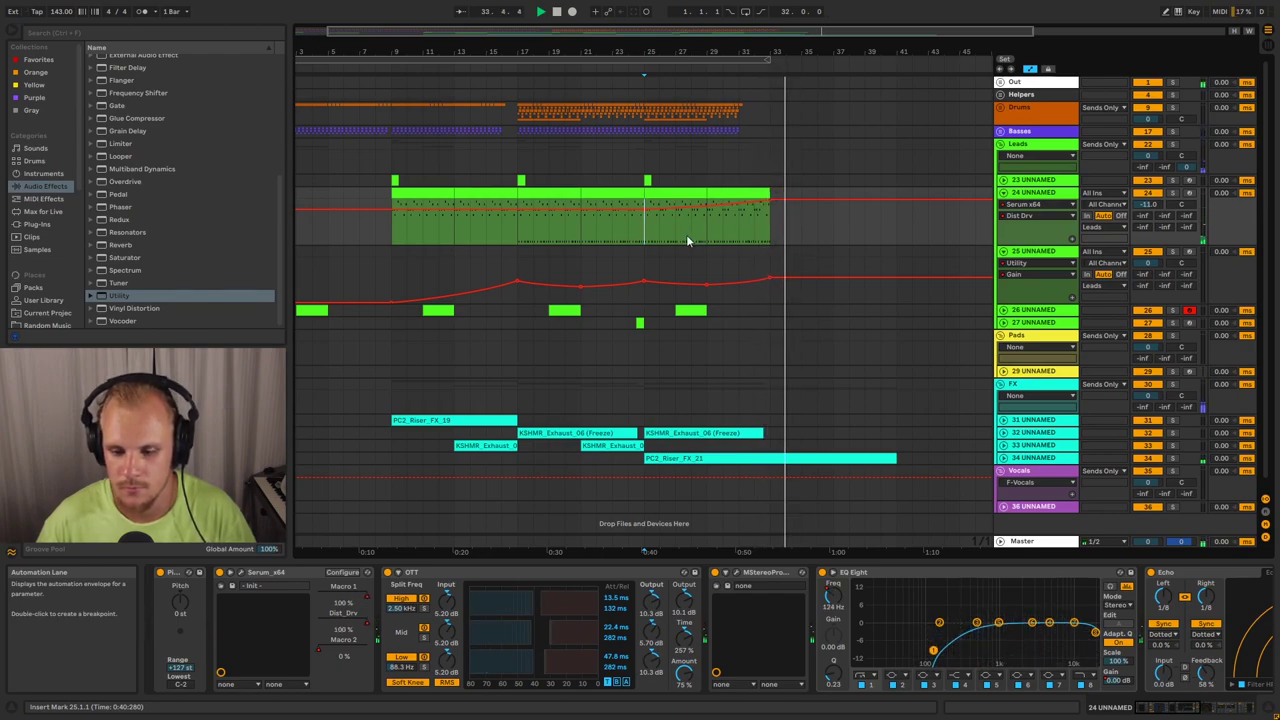
{"action": "left_click", "coordinate": [527, 222]}
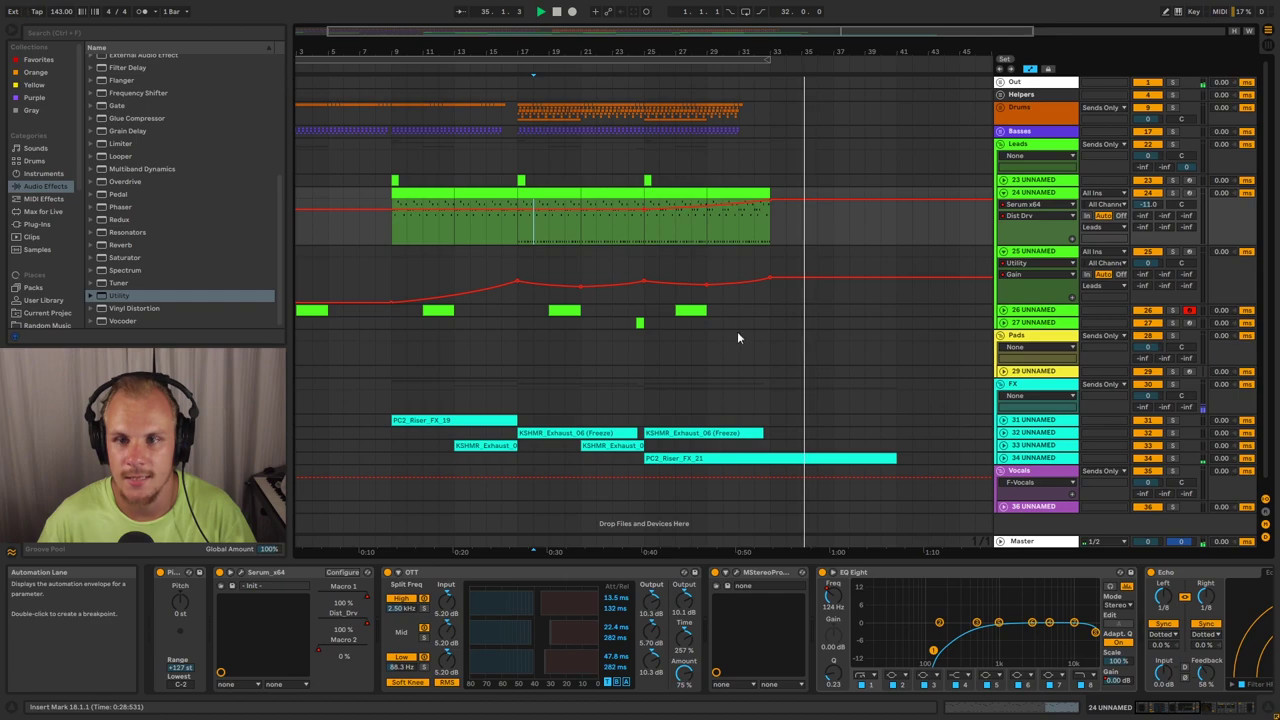
Automate Echo's Dry Wet on track 24 to rise from bar 25 to 50% at bar 33
{"action": "left_click_drag", "start_coordinate": [1165, 709], "coordinate": [1228, 709]}
{"action": "left_click", "coordinate": [563, 676]}
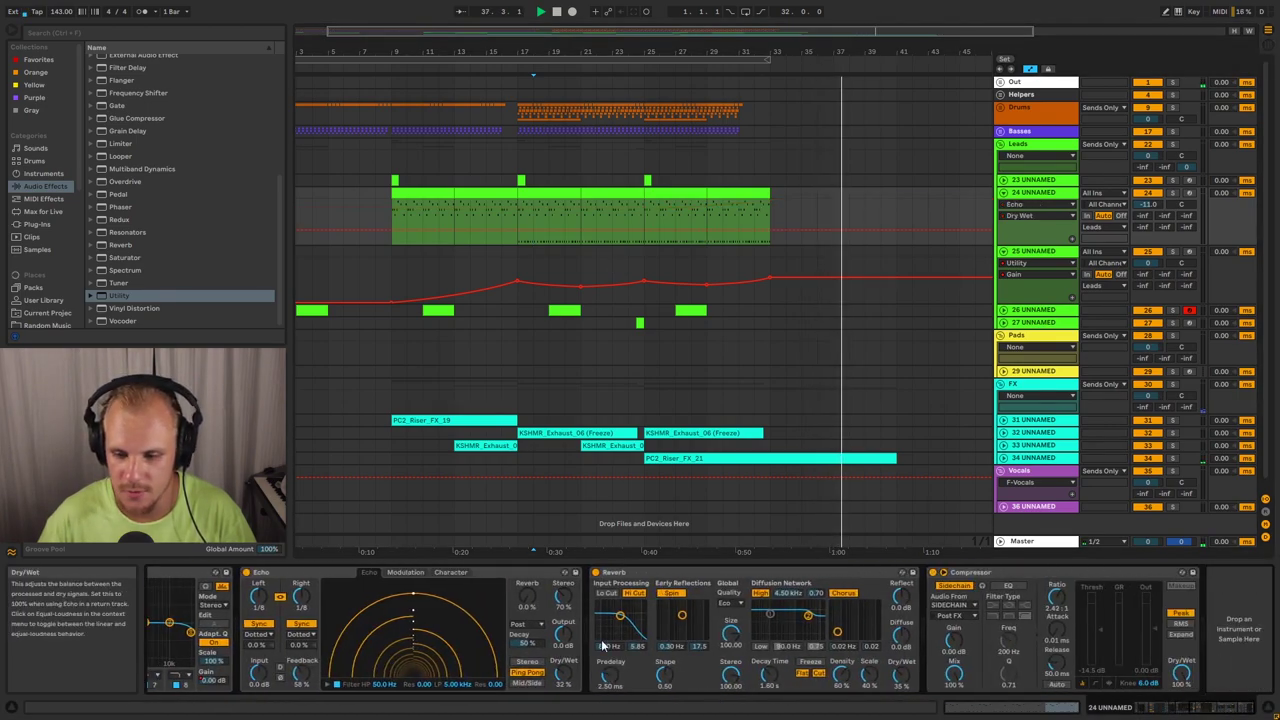
{"action": "left_click", "coordinate": [643, 229]}
{"action": "left_click_drag", "start_coordinate": [769, 229], "coordinate": [769, 221]}
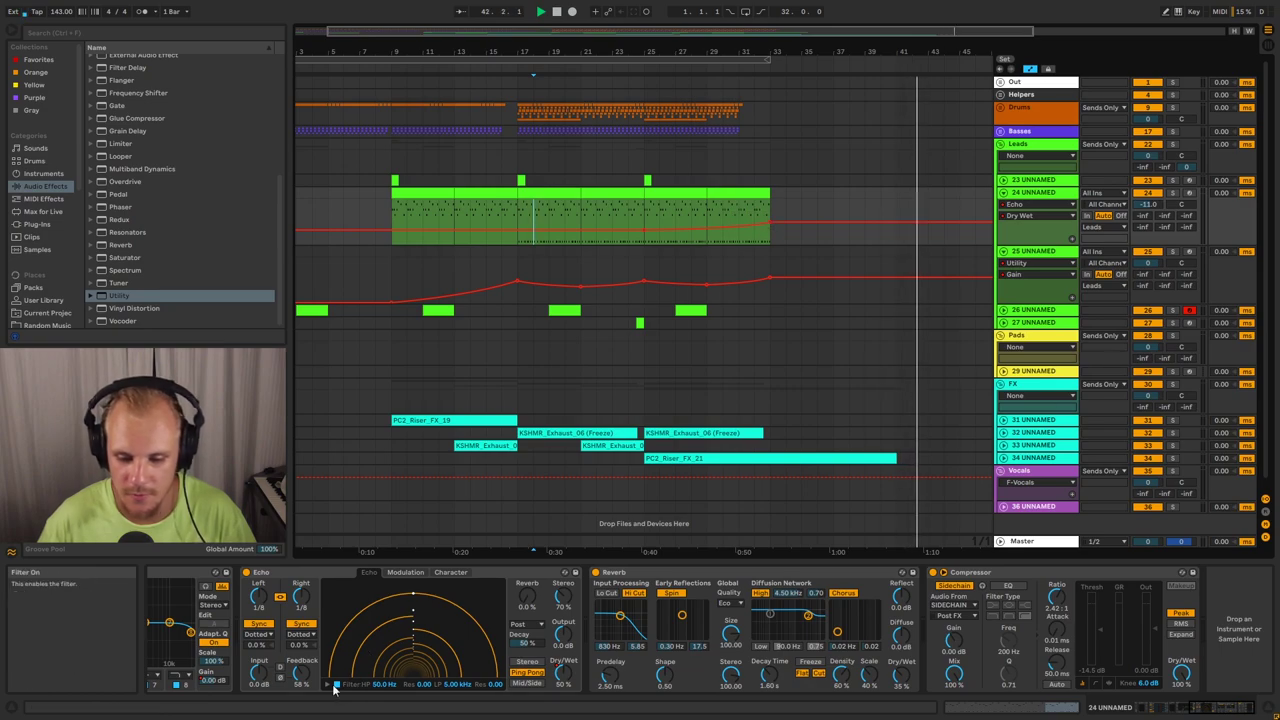
Automate Echo's Feedback on track 24 to reach 85% and its LP Freq 20 kHz, both rising from bar 25 to bar 33
{"action": "left_click", "coordinate": [302, 675]}
{"action": "left_click", "coordinate": [643, 228]}
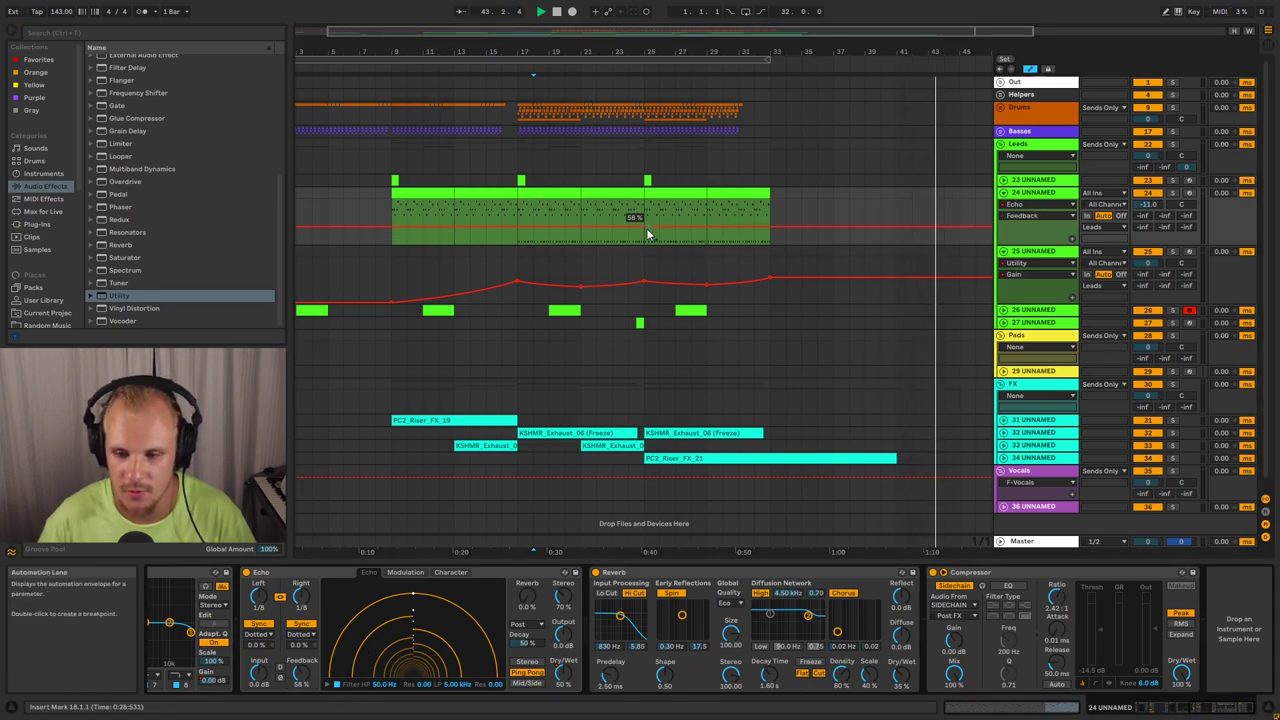
{"action": "left_click_drag", "start_coordinate": [770, 228], "coordinate": [729, 252]}
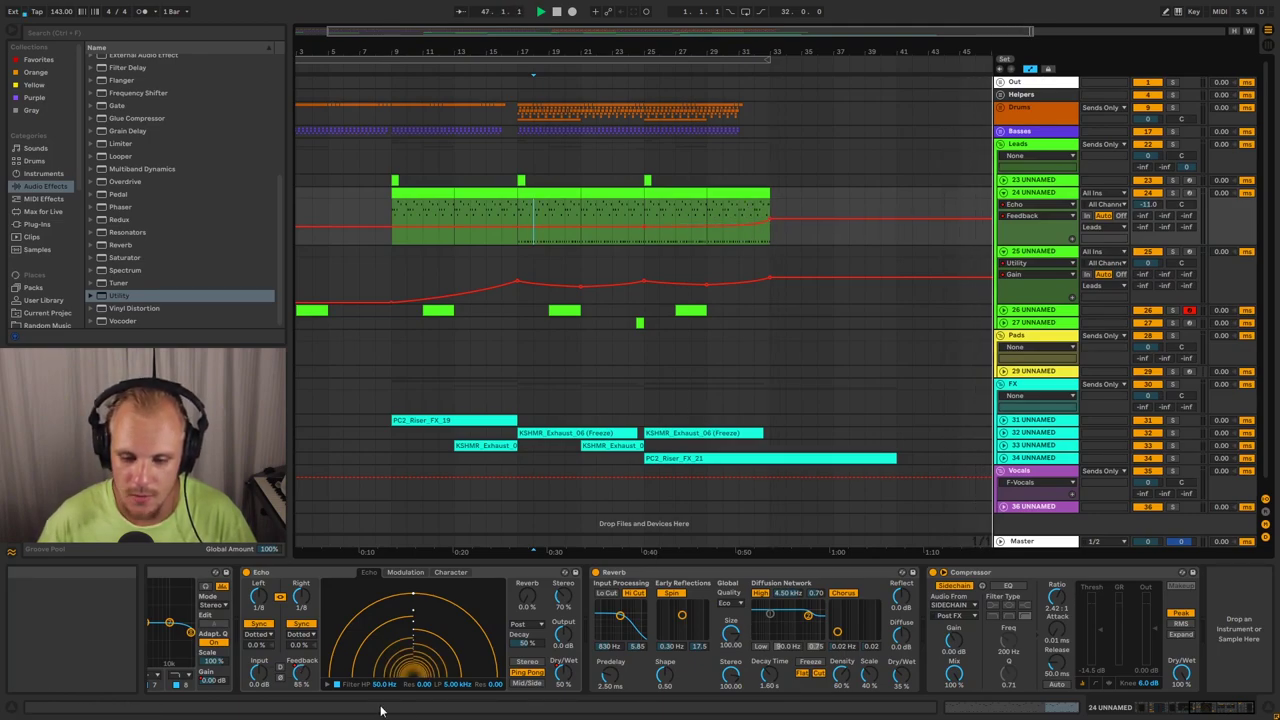
{"action": "left_click_drag", "start_coordinate": [456, 684], "coordinate": [456, 640]}
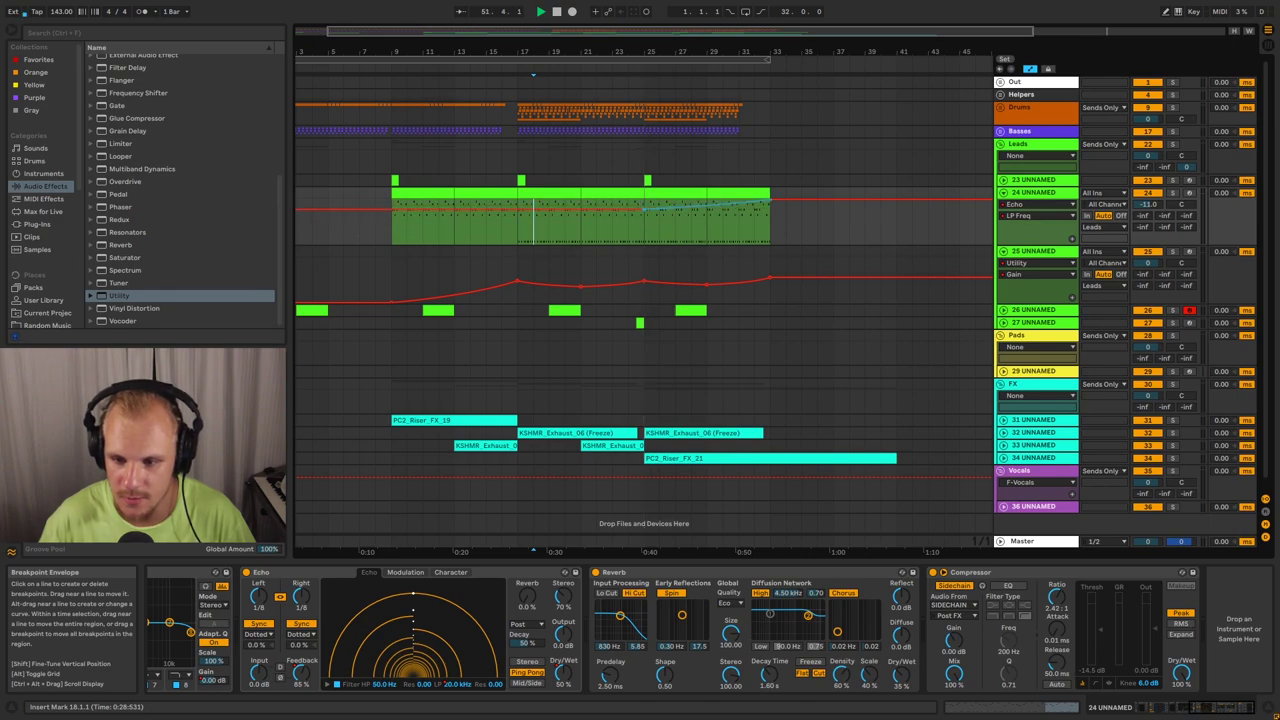
Automate Reverb's Dry/Wet on track 24 to reach 48% and its DecayTime 5.08 s, both rising from bar 25 to bar 33
{"action": "left_click", "coordinate": [897, 678]}
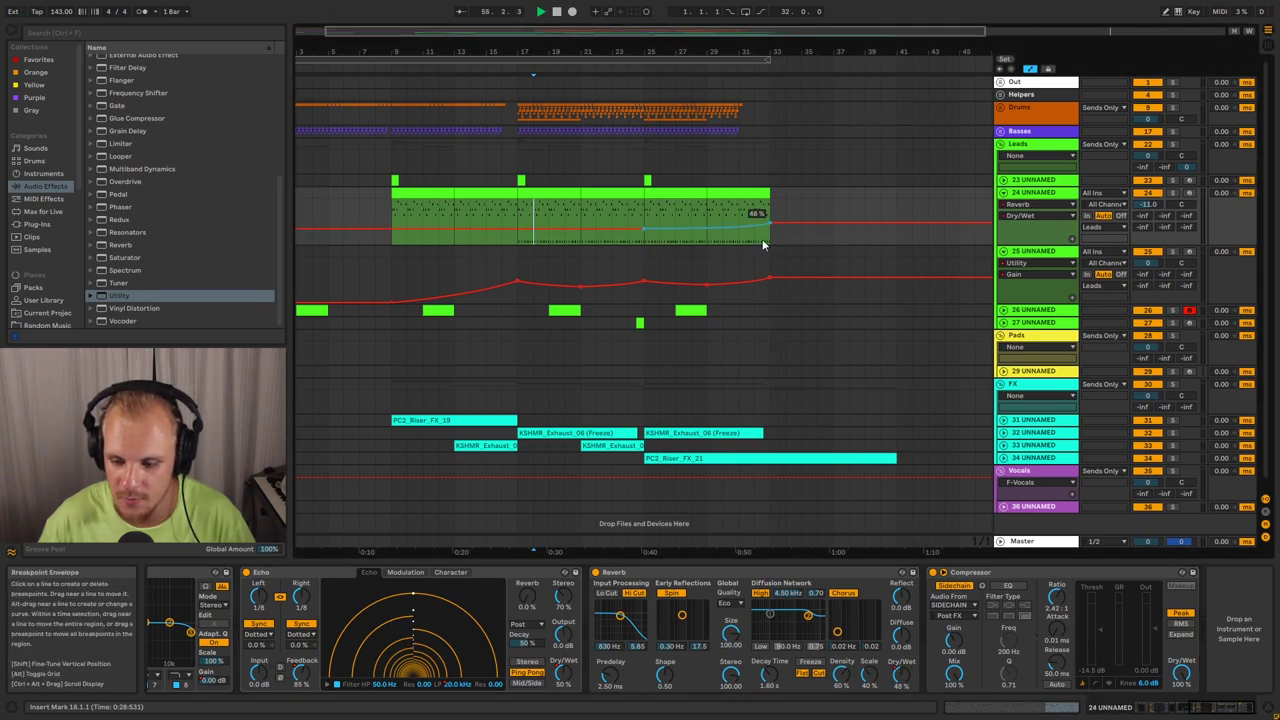
{"action": "key", "text": "Delete"}
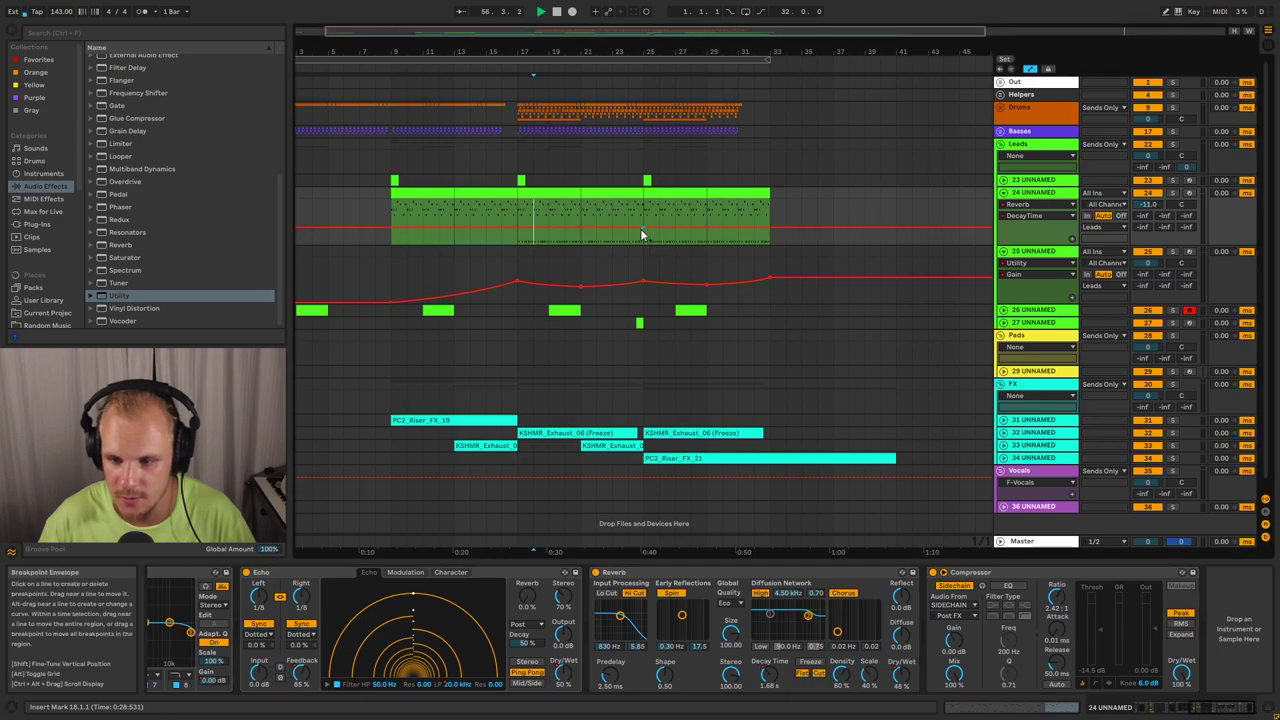
{"action": "left_click_drag", "start_coordinate": [770, 233], "coordinate": [768, 212]}
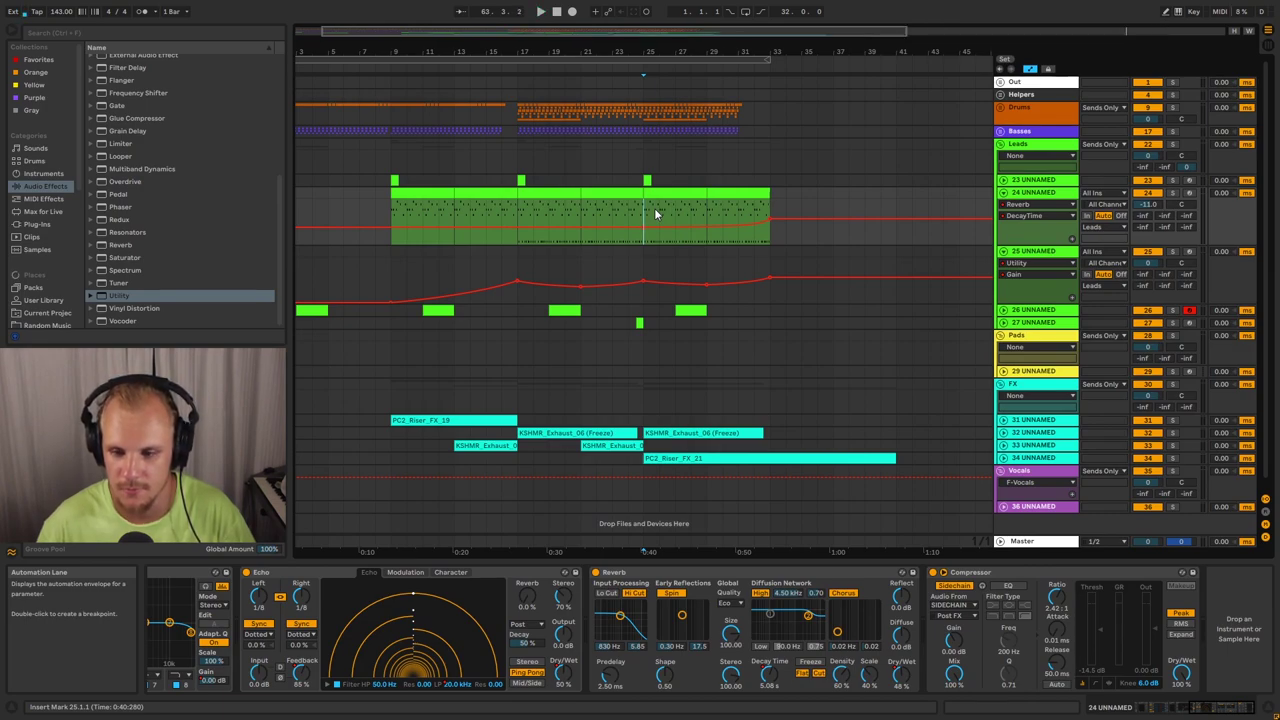
Play the automated build from bar 25 and fold tracks 24 and 25
{"action": "key", "text": "space"}
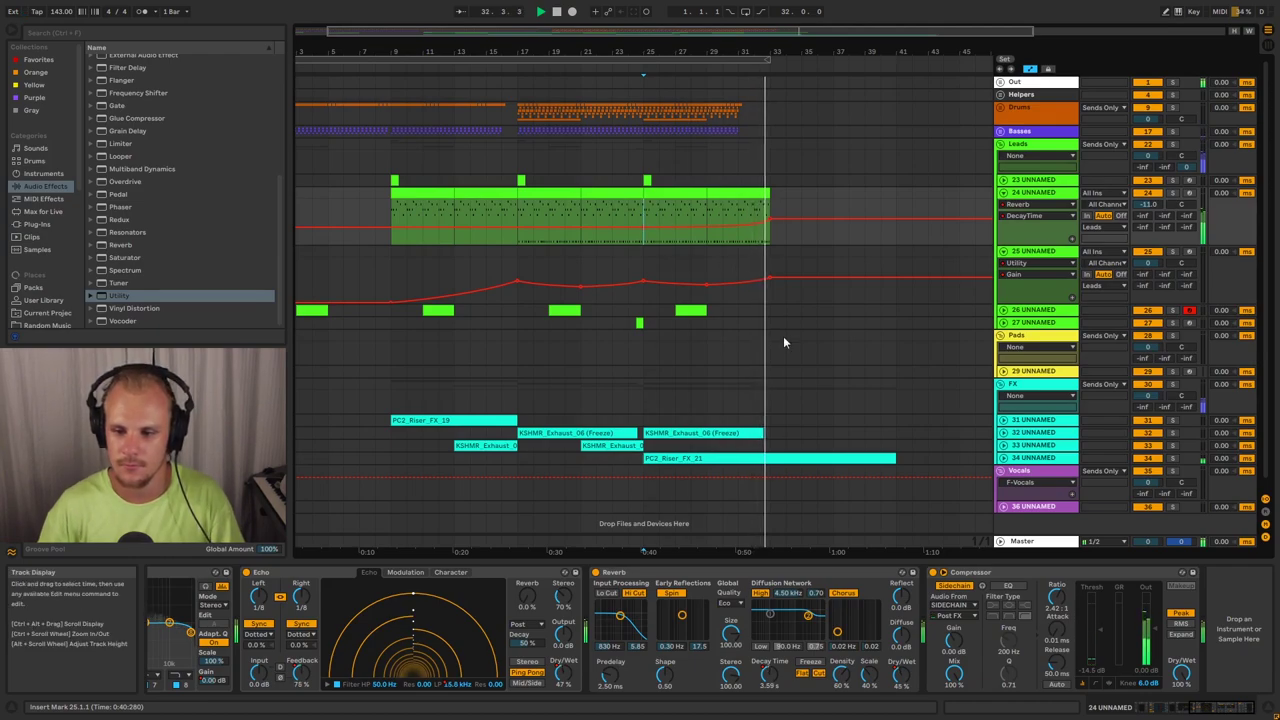
{"action": "left_click", "coordinate": [1004, 203]}
{"action": "left_click", "coordinate": [1004, 204]}
{"action": "left_click", "coordinate": [1040, 193]}
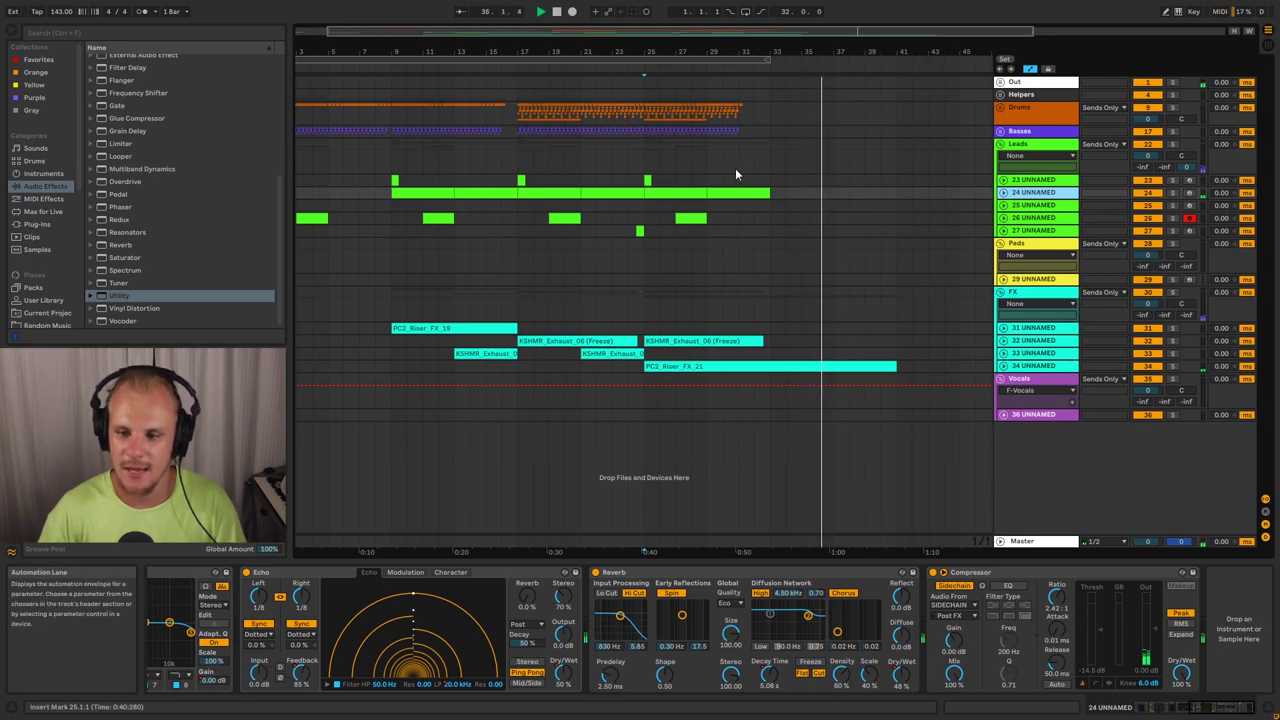
Mark the empty bars after the lead on tracks 23 and 24, ending with bars 33 to 37 on track 24, and stop playback
{"action": "mouse_move", "coordinate": [740, 170]}
{"action": "left_mouse_down"}
{"action": "mouse_move", "coordinate": [768, 168]}
{"action": "mouse_move", "coordinate": [766, 131]}
{"action": "mouse_move", "coordinate": [774, 167]}
{"action": "mouse_move", "coordinate": [821, 176]}
{"action": "left_mouse_up"}
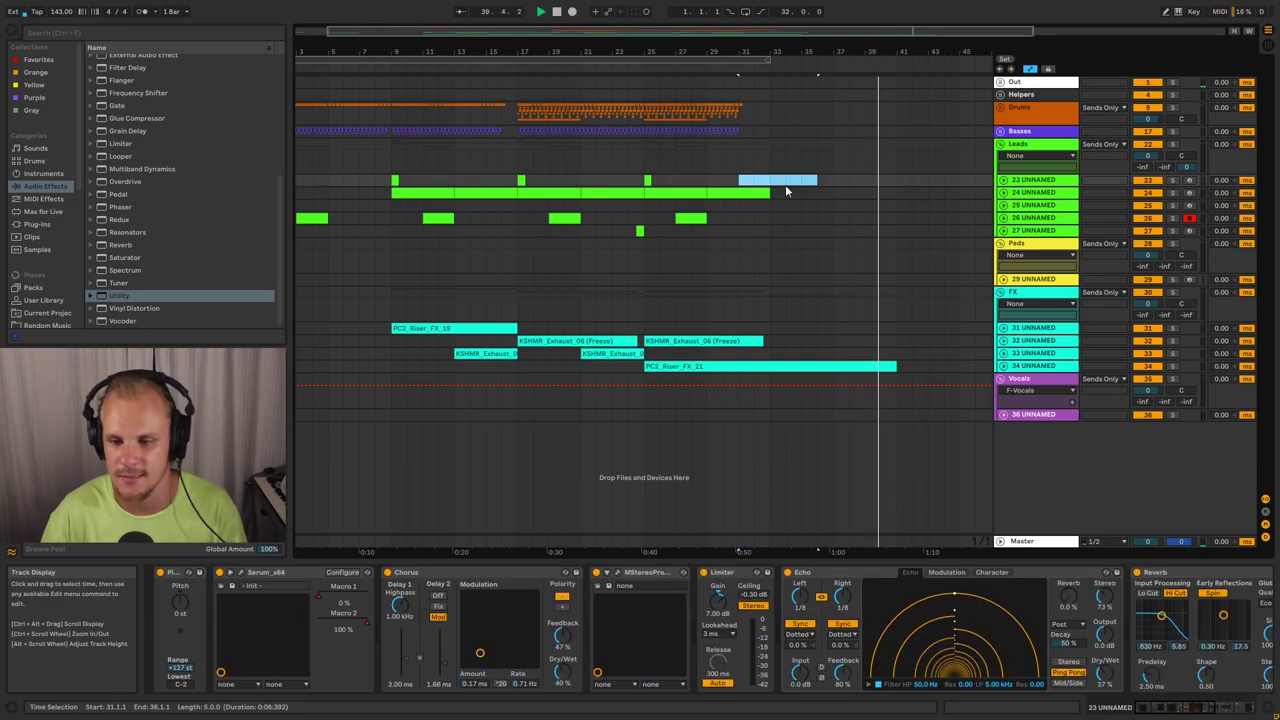
{"action": "left_click_drag", "start_coordinate": [770, 182], "coordinate": [843, 195]}
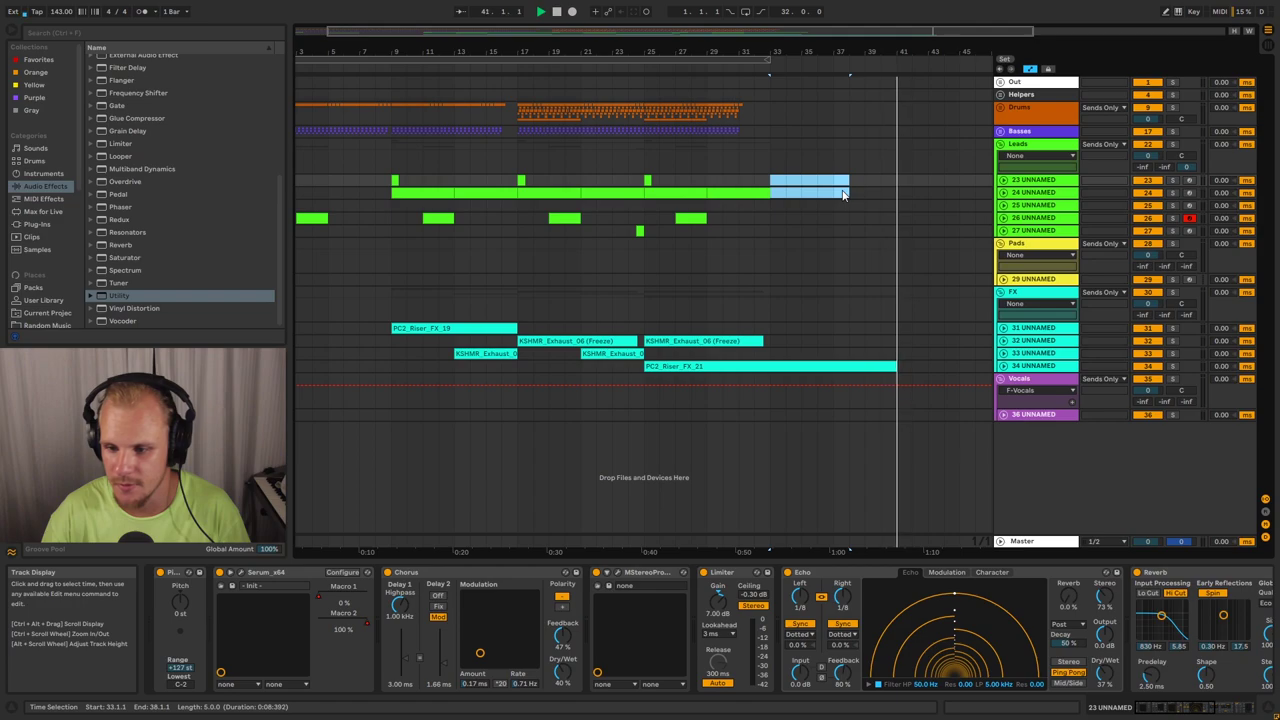
{"action": "left_click", "coordinate": [833, 192]}
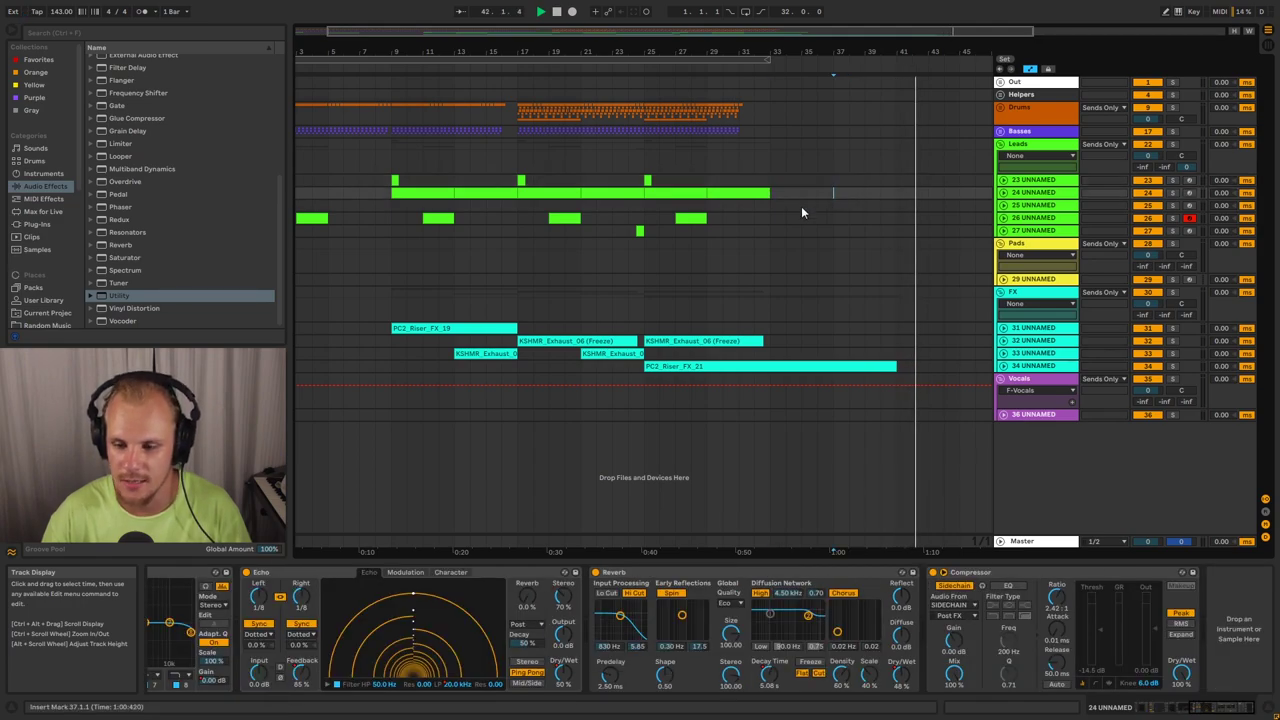
{"action": "left_click_drag", "start_coordinate": [772, 194], "coordinate": [834, 196]}
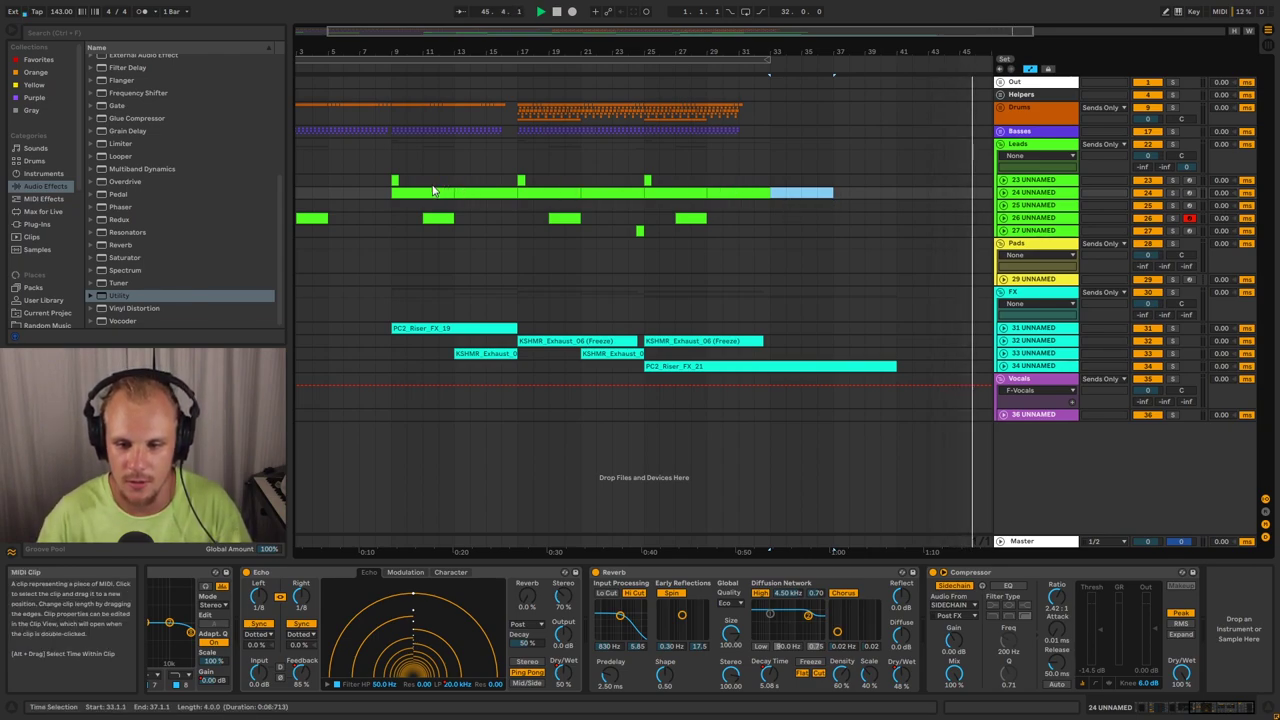
{"action": "left_click", "coordinate": [738, 154]}
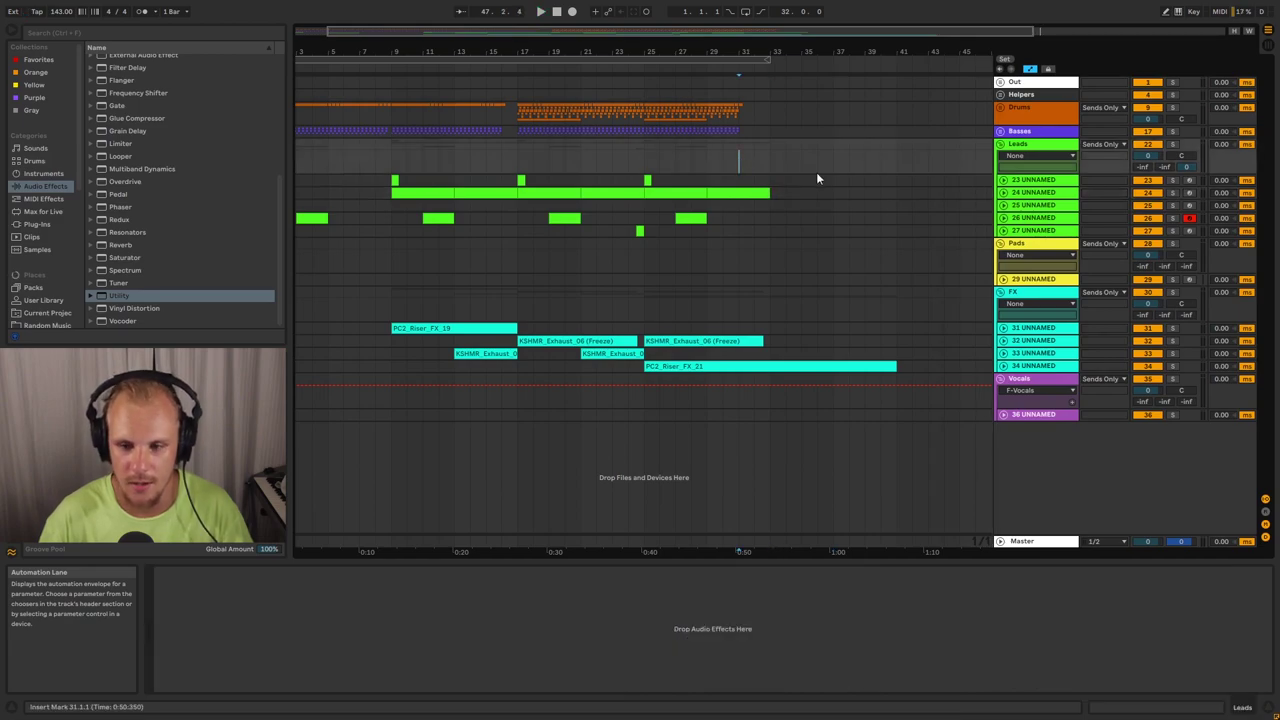
Unfold track 24 and examine the clips on track 26, leaving track 26 folded
{"action": "left_click", "coordinate": [1033, 193]}
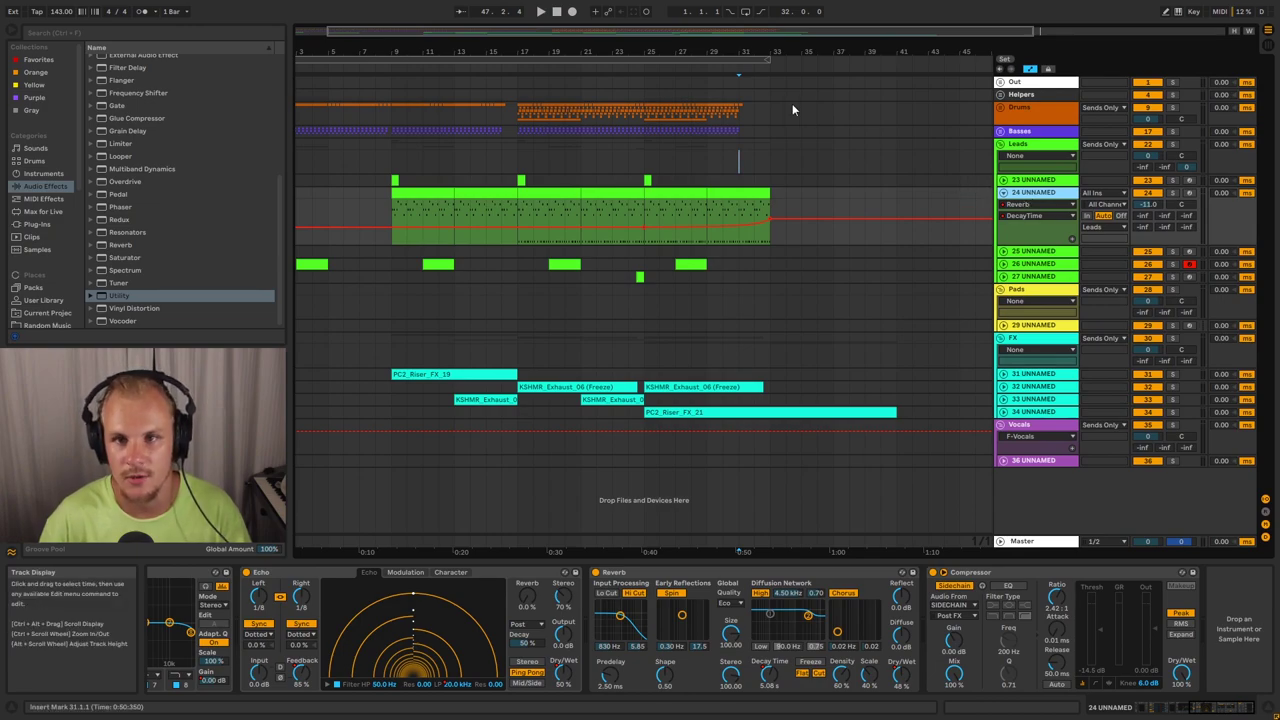
{"action": "left_click", "coordinate": [1036, 264]}
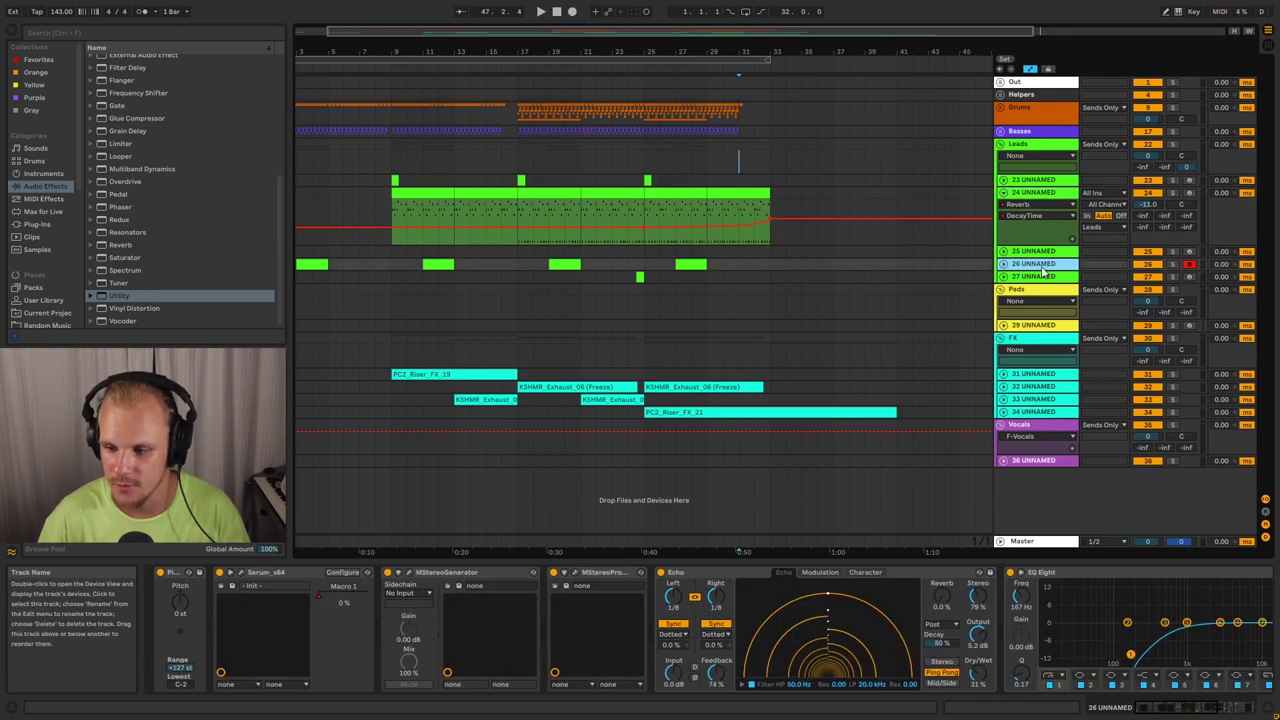
{"action": "left_click", "coordinate": [1003, 264]}
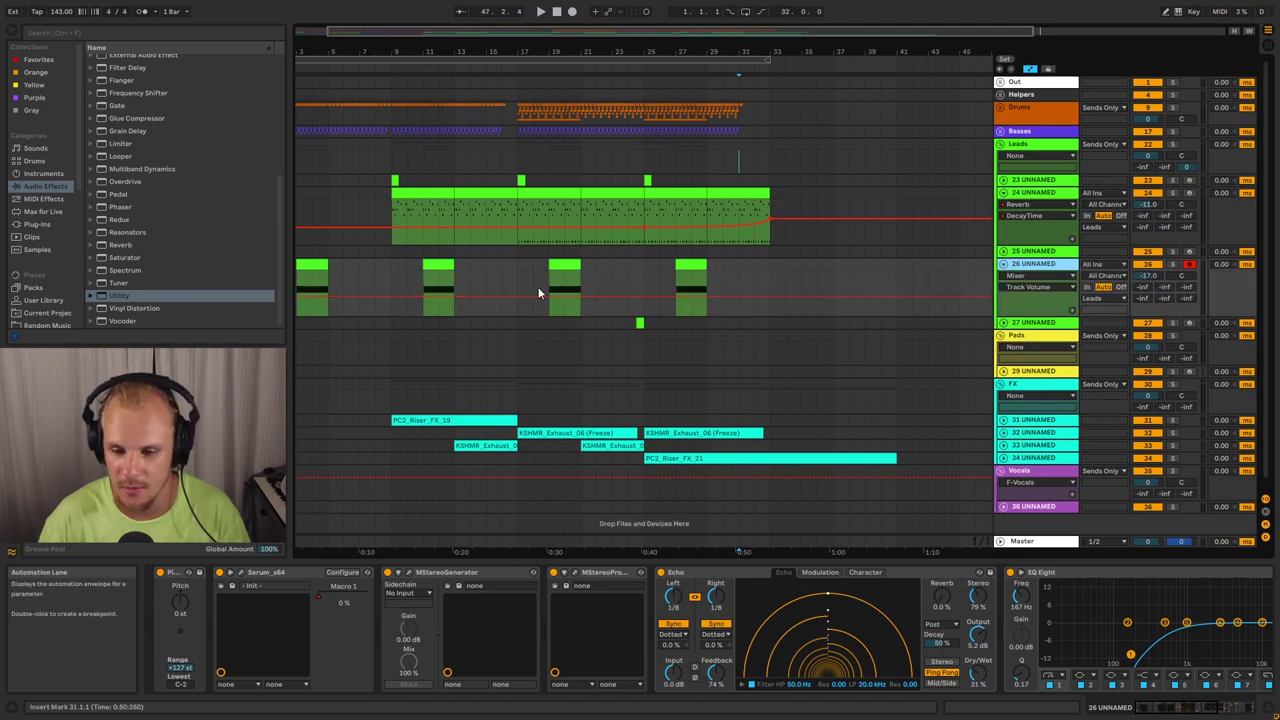
{"action": "left_click_drag", "start_coordinate": [413, 52], "coordinate": [444, 54]}
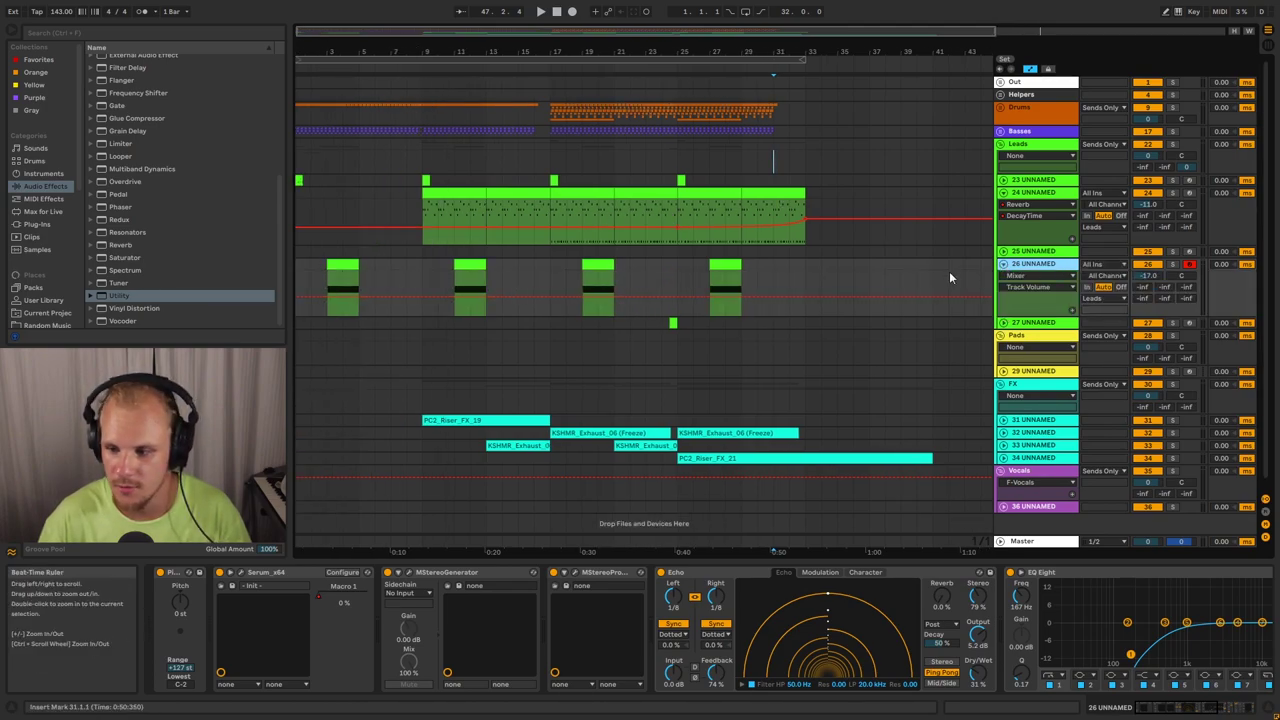
{"action": "left_click", "coordinate": [1003, 264]}
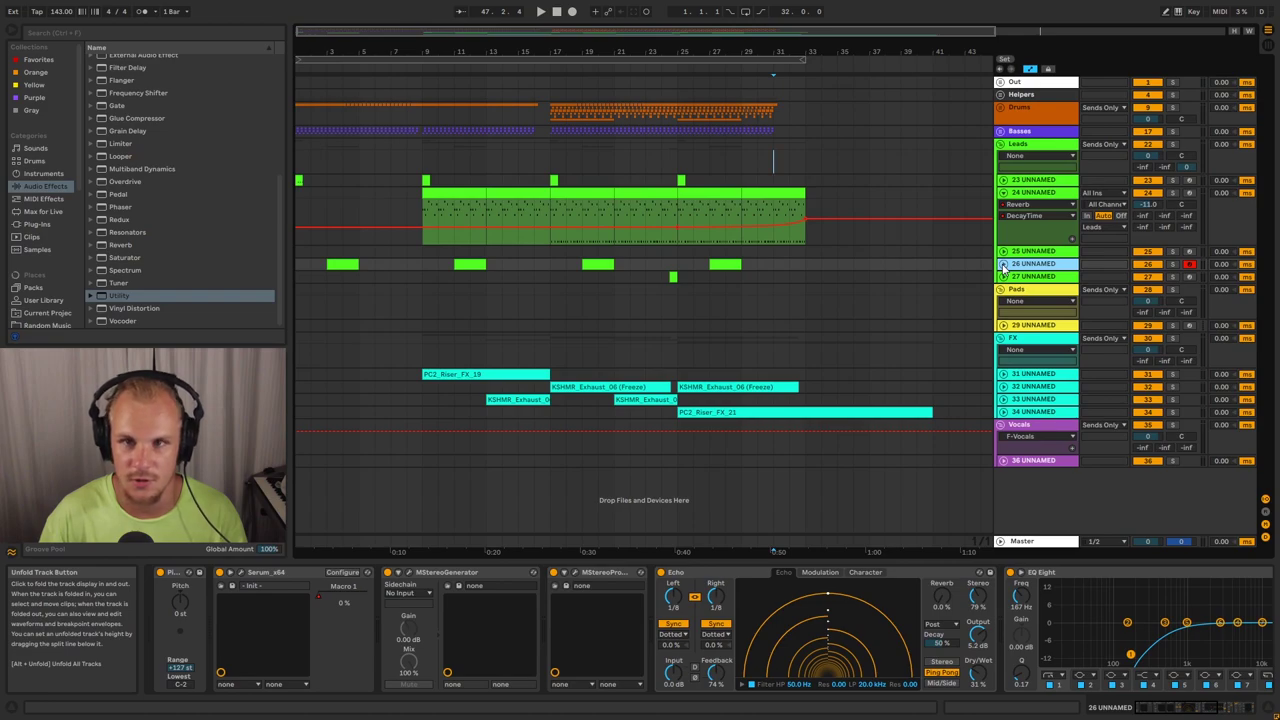
Show Serum's Macro 1 automation on track 24 in its own additional lane
{"action": "left_click", "coordinate": [1029, 204]}
{"action": "left_click", "coordinate": [1017, 234]}
{"action": "left_click", "coordinate": [1029, 216]}
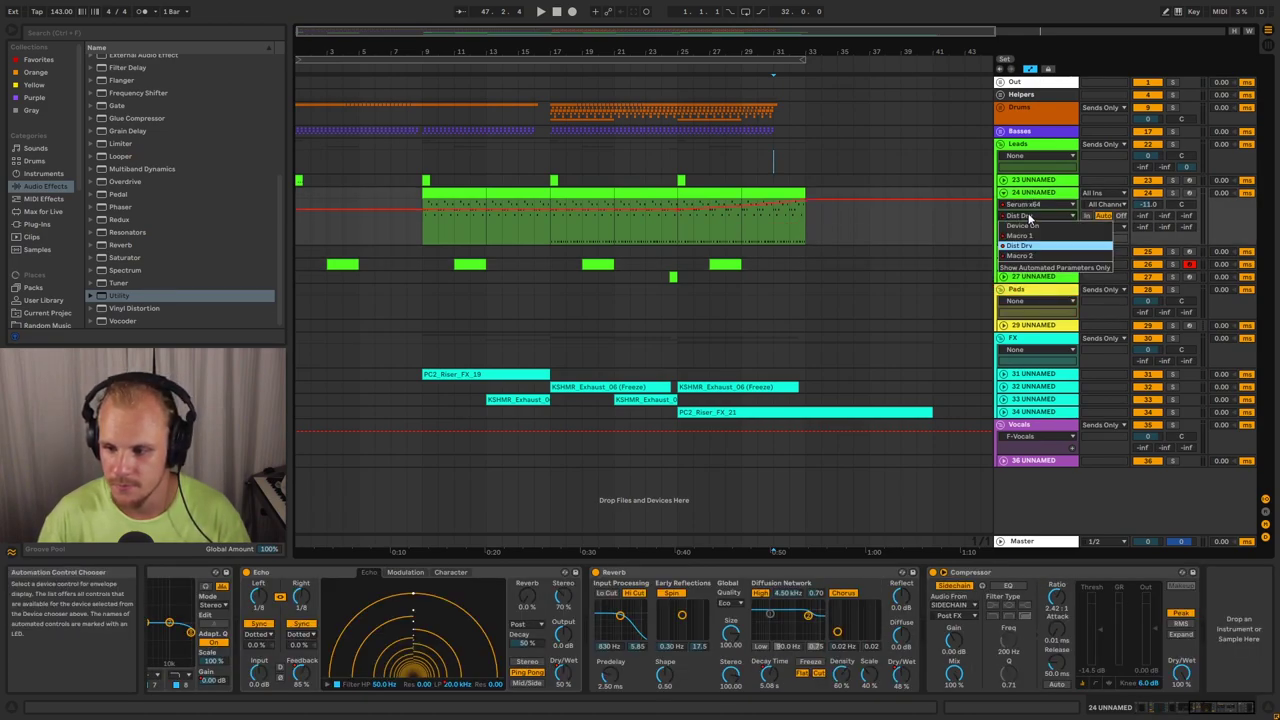
{"action": "left_click", "coordinate": [1022, 236]}
{"action": "left_click", "coordinate": [1071, 239]}
Add a separate lane on track 24 for Serum's Dist Drv automation
{"action": "left_click", "coordinate": [1029, 204]}
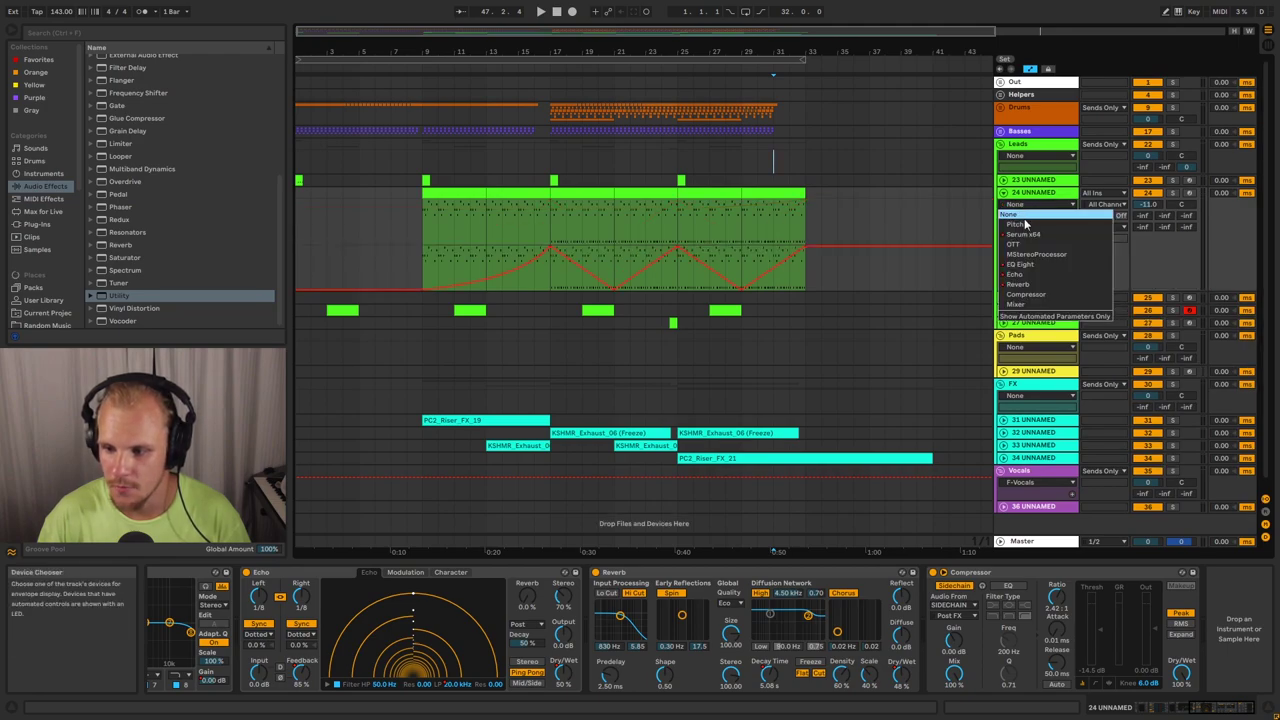
{"action": "left_click", "coordinate": [1026, 235]}
{"action": "left_click", "coordinate": [1025, 216]}
{"action": "left_click", "coordinate": [1019, 246]}
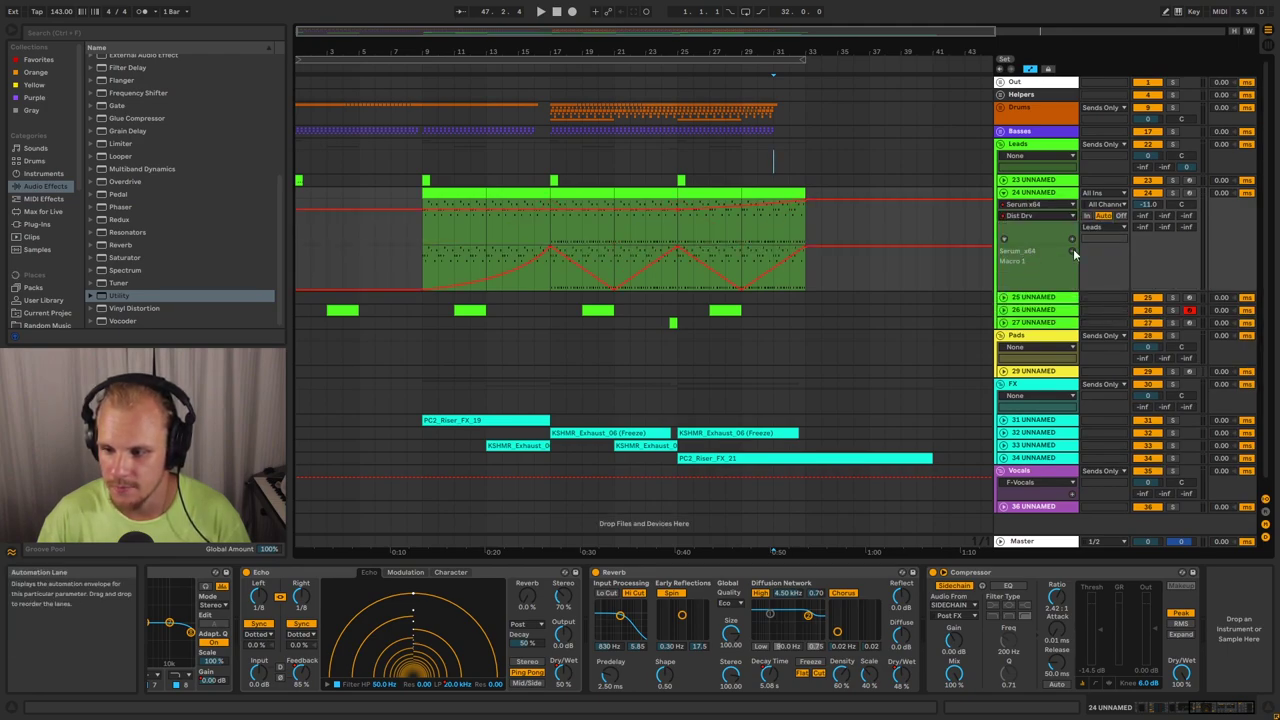
{"action": "left_click", "coordinate": [1071, 239]}
Add a separate lane on track 24 for Serum's Macro 2 automation
{"action": "left_click", "coordinate": [1027, 204]}
{"action": "left_click", "coordinate": [1025, 236]}
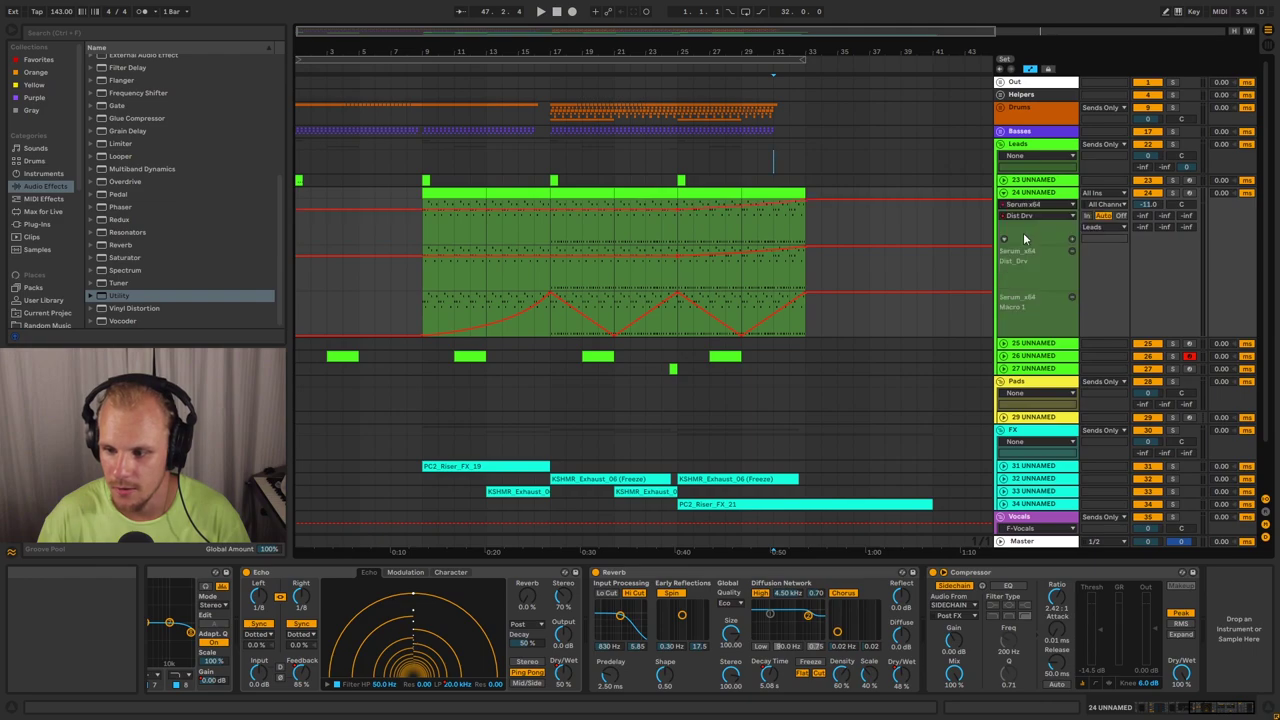
{"action": "left_click", "coordinate": [1036, 215]}
{"action": "left_click", "coordinate": [1026, 254]}
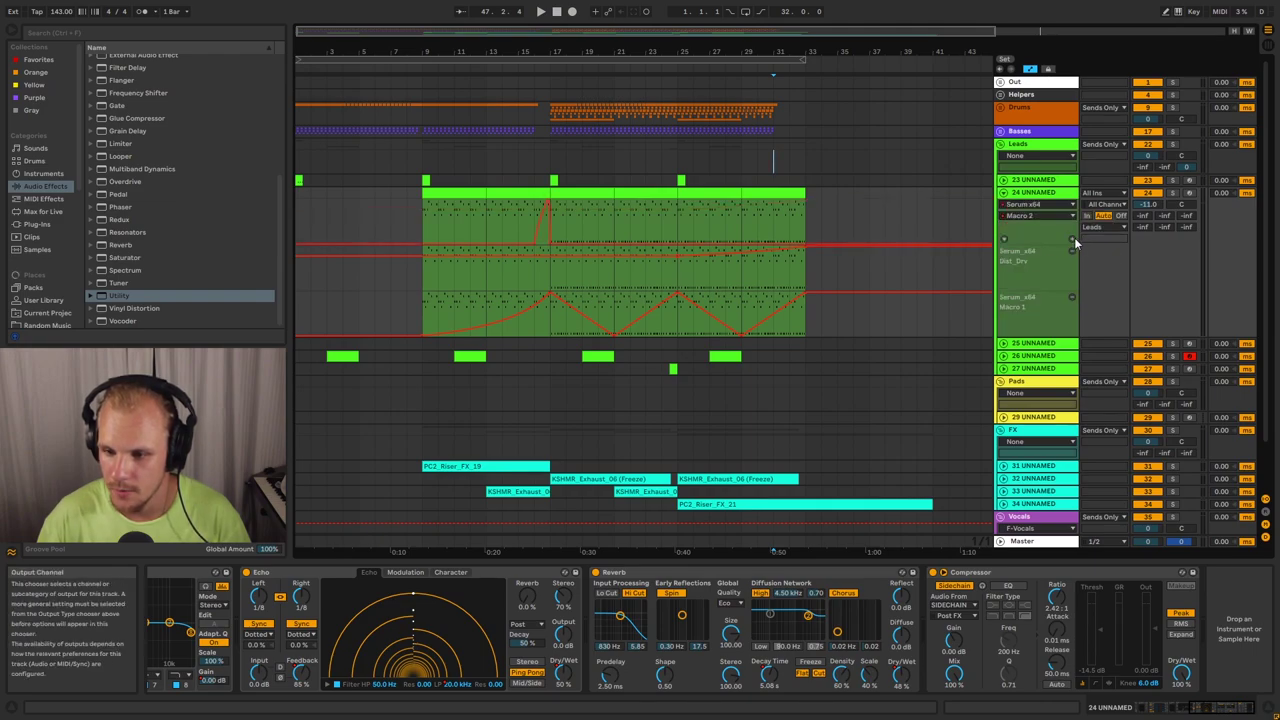
{"action": "left_click", "coordinate": [1074, 240]}
Add separate lanes on track 24 for EQ Eight's 1 Frequency A and Output Gain automation
{"action": "left_click", "coordinate": [1036, 204]}
{"action": "left_click", "coordinate": [1020, 264]}
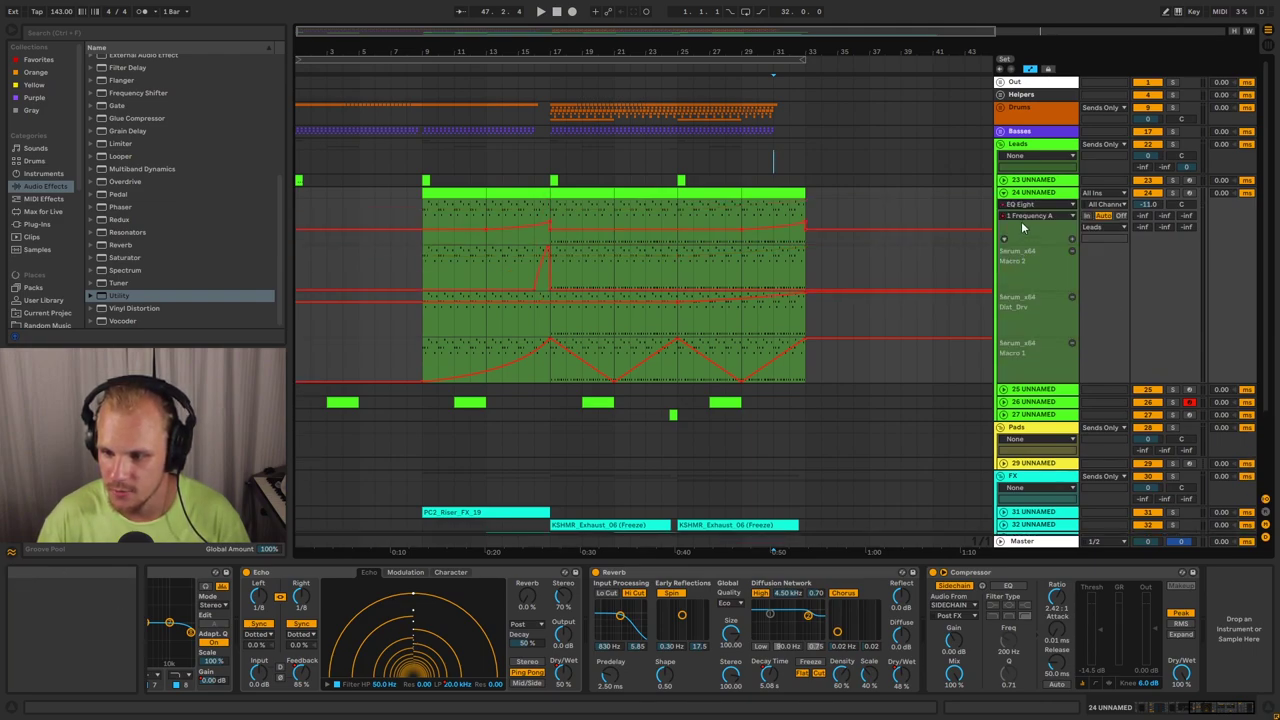
{"action": "left_click", "coordinate": [1071, 242]}
{"action": "left_click", "coordinate": [1036, 204]}
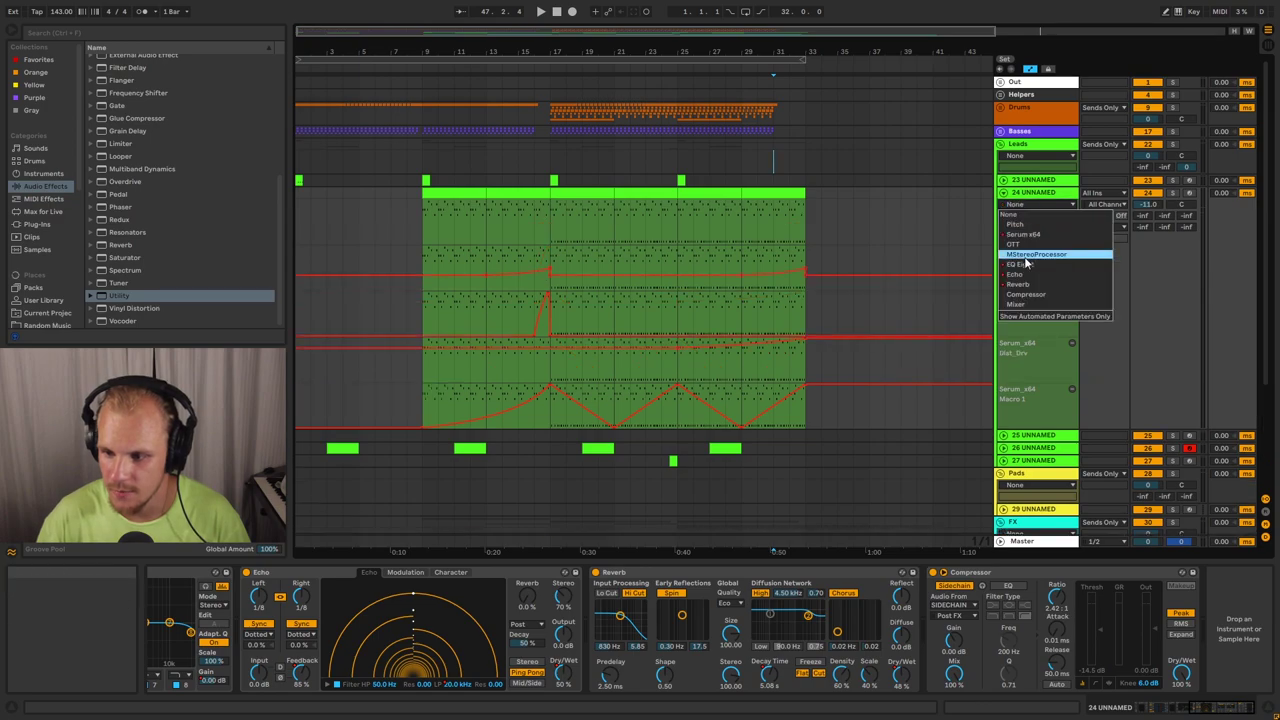
{"action": "left_click", "coordinate": [1020, 264]}
{"action": "left_click", "coordinate": [1036, 215]}
{"action": "left_click", "coordinate": [1028, 235]}
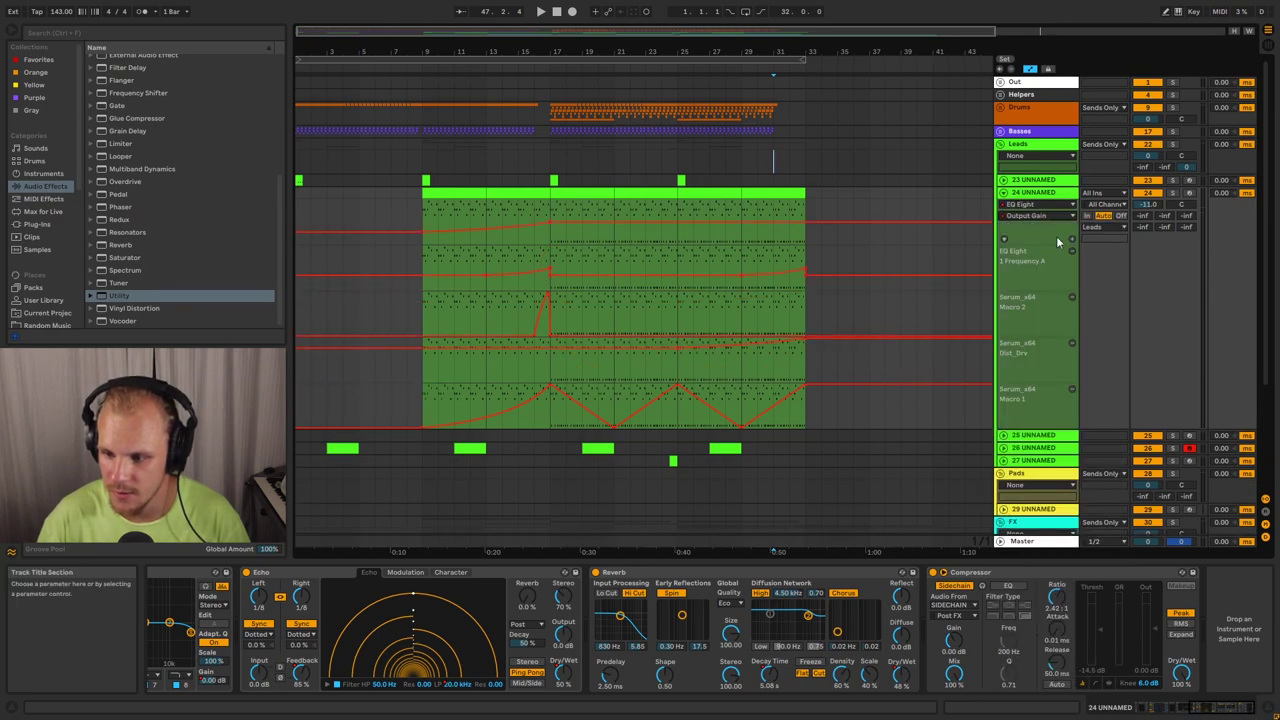
{"action": "left_click", "coordinate": [1072, 241]}
Add a separate lane on track 24 for EQ Eight's 8 Frequency A automation
{"action": "left_click", "coordinate": [1029, 234]}
{"action": "left_click", "coordinate": [1030, 205]}
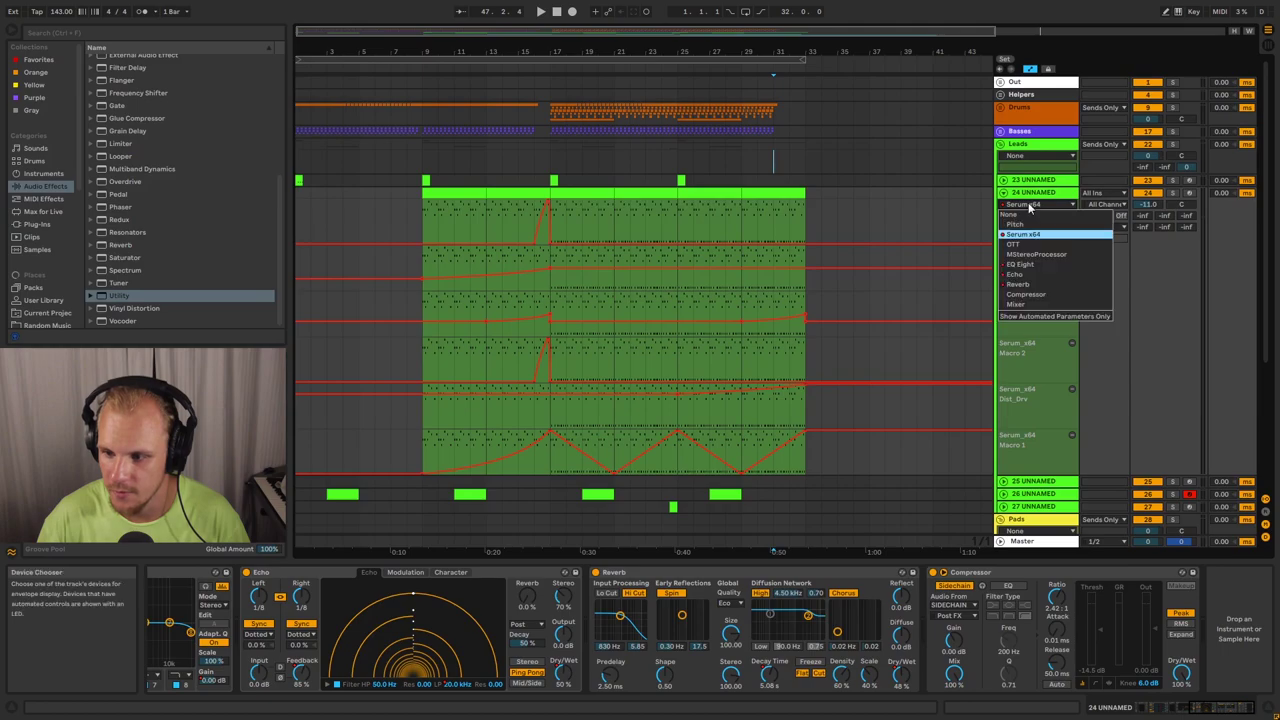
{"action": "left_click", "coordinate": [1022, 264]}
{"action": "left_click", "coordinate": [1030, 216]}
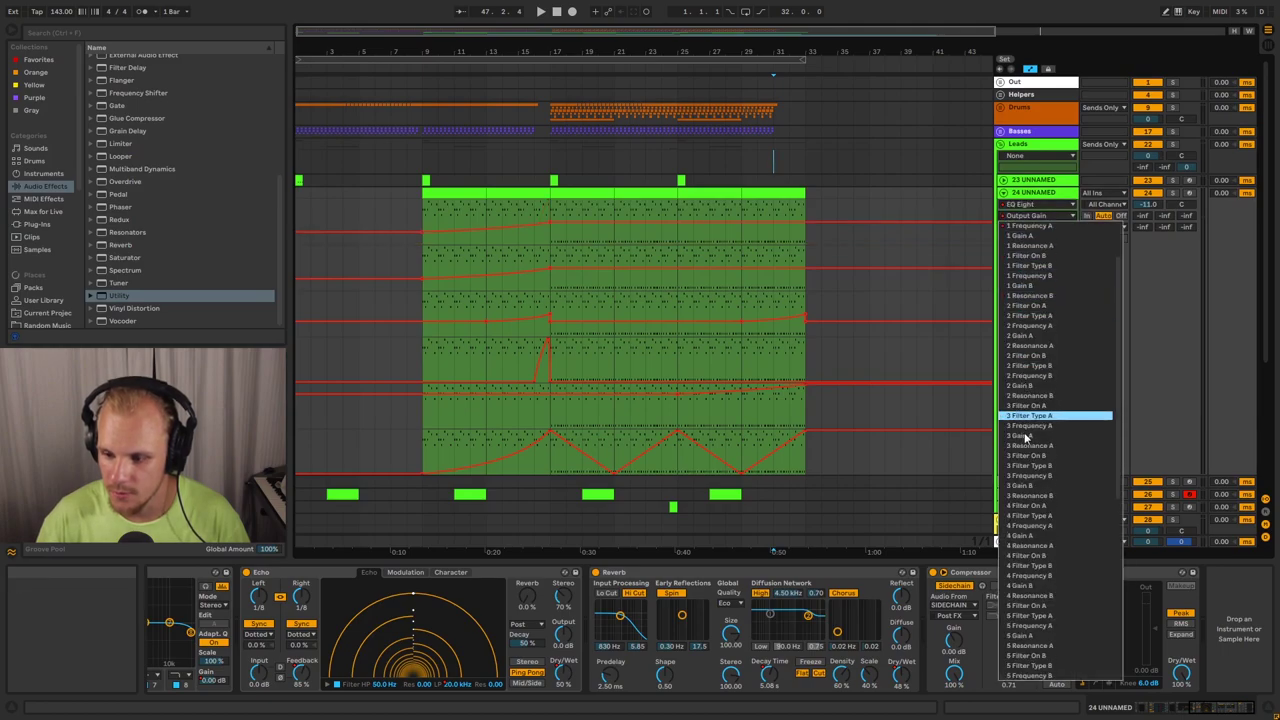
{"action": "scroll", "coordinate": [1043, 480], "scroll_direction": "down", "scroll_amount": 5}
{"action": "left_click", "coordinate": [1036, 594]}
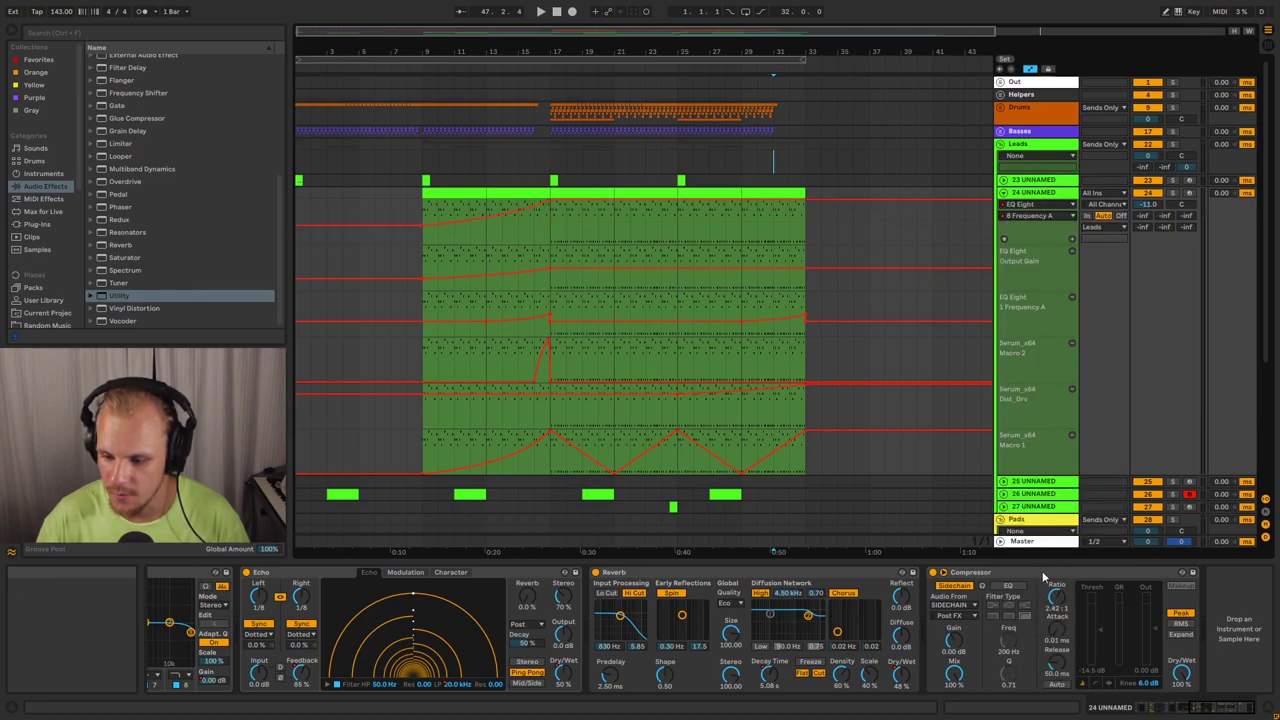
{"action": "left_click", "coordinate": [1072, 241]}
Show Echo's automation on track 24 in its own additional lane
{"action": "left_click", "coordinate": [1034, 204]}
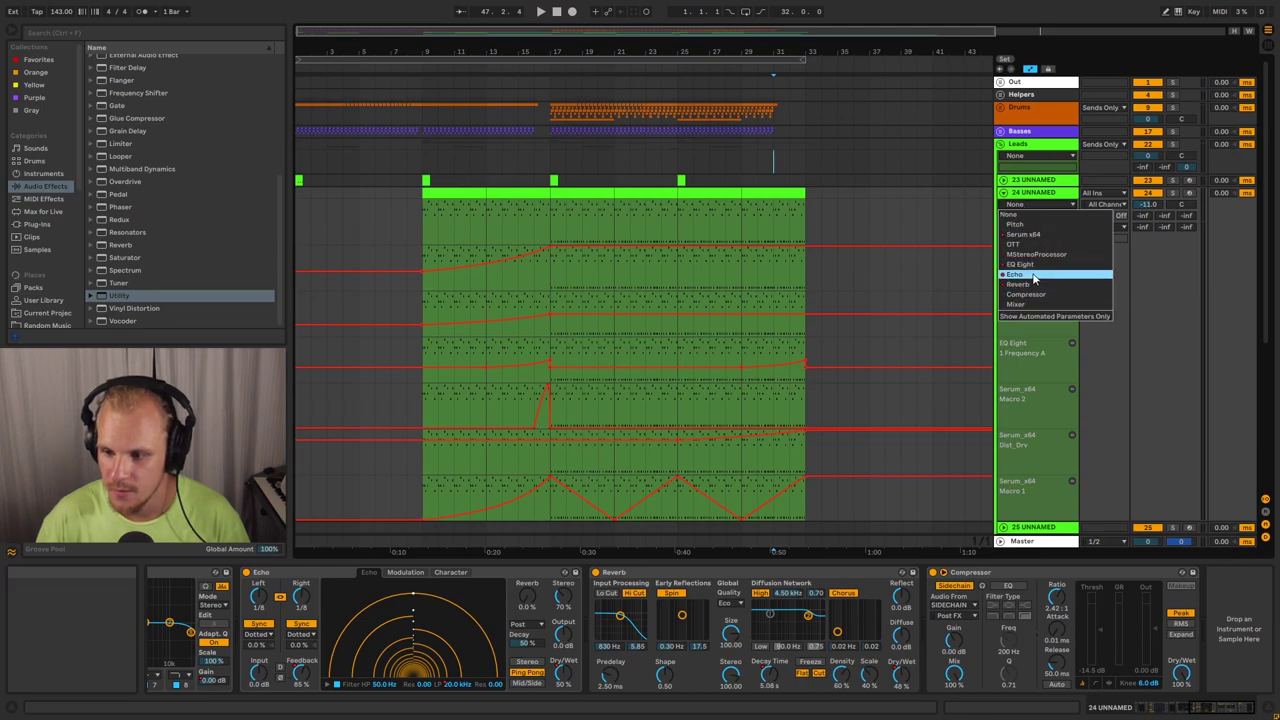
{"action": "left_click", "coordinate": [1015, 274]}
{"action": "left_click", "coordinate": [1072, 241]}
Show Echo's Feedback automation on track 24 in its own additional lane
{"action": "left_click", "coordinate": [1026, 204]}
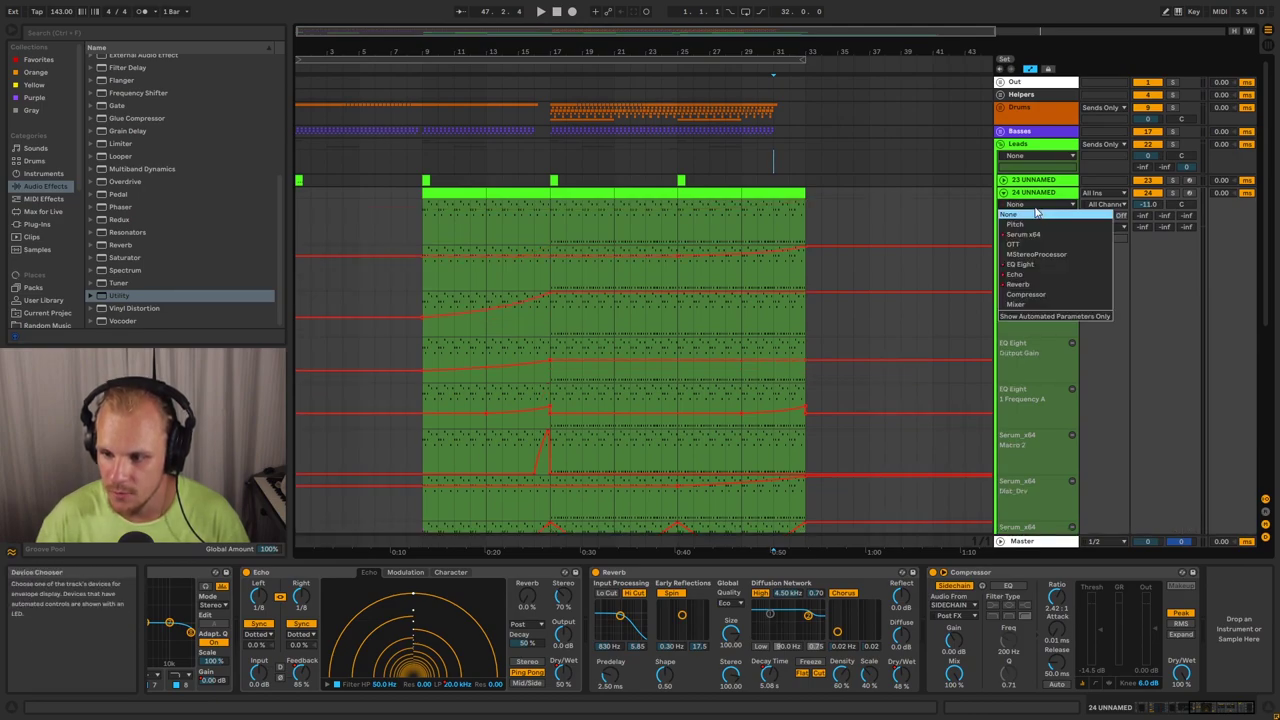
{"action": "left_click", "coordinate": [1026, 275]}
{"action": "left_click", "coordinate": [1018, 216]}
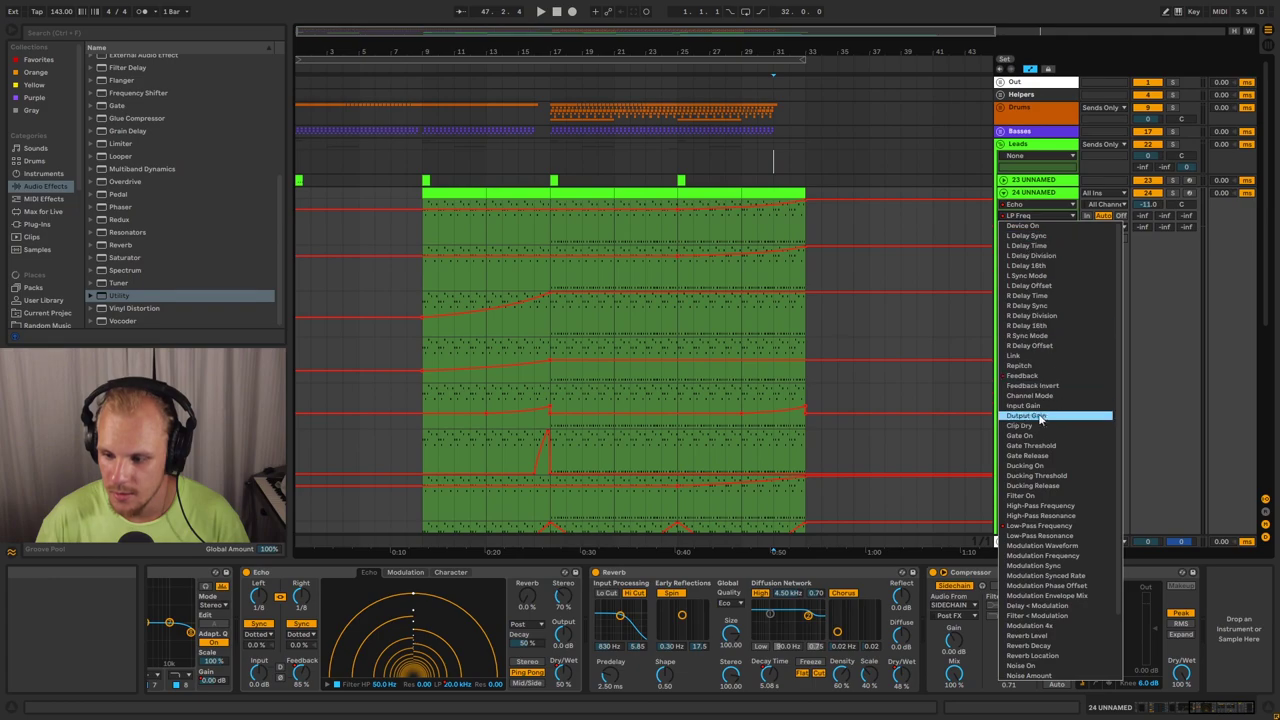
{"action": "left_click", "coordinate": [1030, 376]}
{"action": "left_click", "coordinate": [1070, 241]}
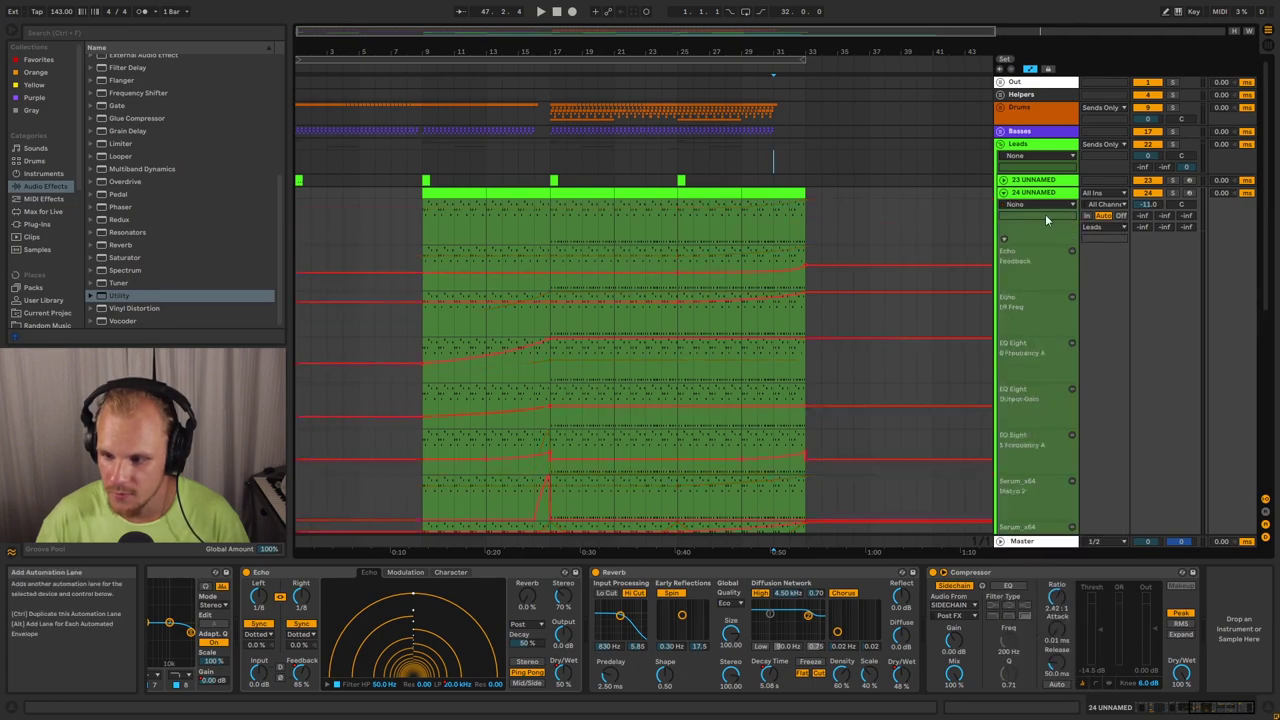
Add a separate lane on track 24 for Echo's Dry Wet automation
{"action": "left_click", "coordinate": [1036, 204]}
{"action": "left_click", "coordinate": [1020, 274]}
{"action": "left_click", "coordinate": [1022, 212]}
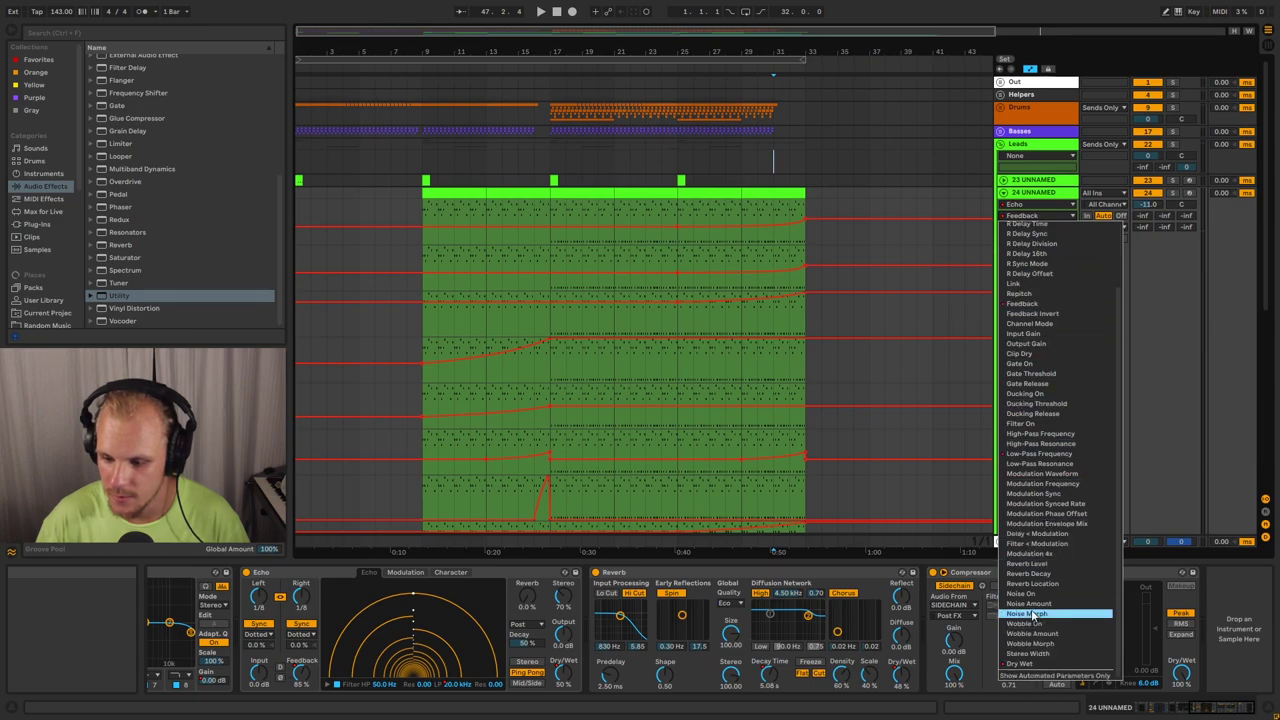
{"action": "left_click", "coordinate": [1020, 663]}
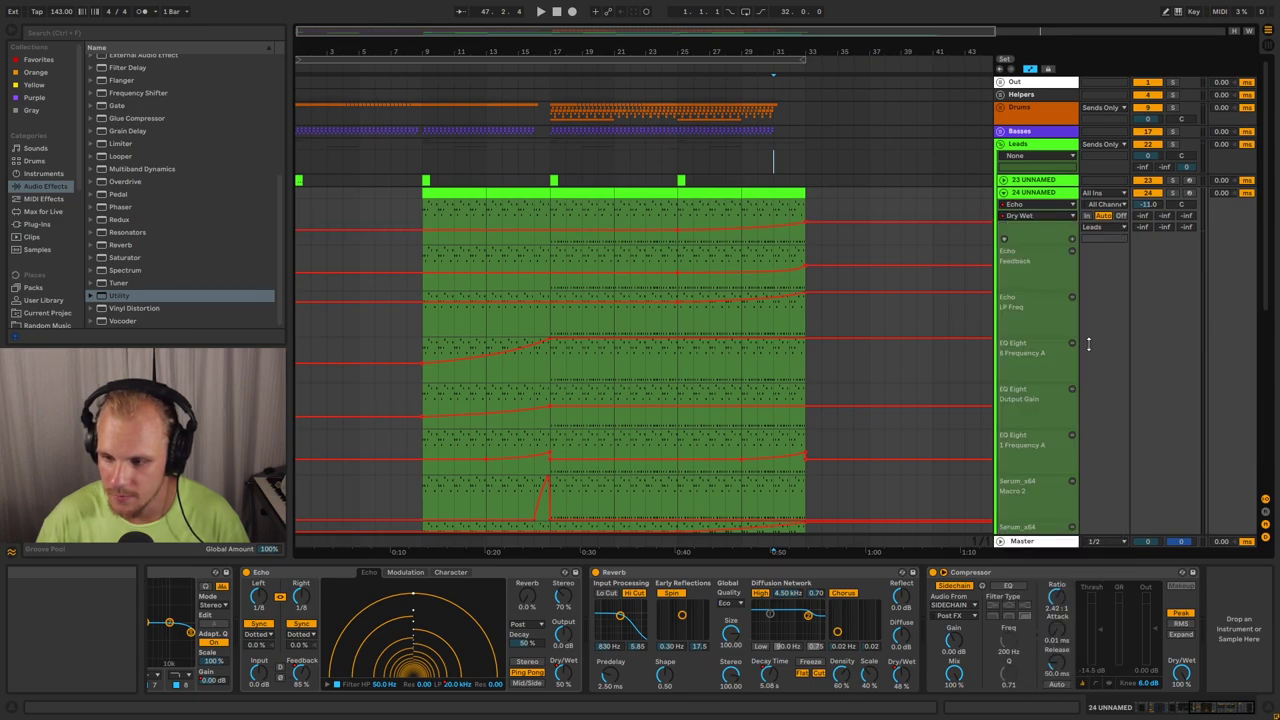
{"action": "left_click", "coordinate": [1068, 242]}
Add a separate lane on track 24 for Reverb's DecayTime automation
{"action": "left_click", "coordinate": [1036, 204]}
{"action": "left_click", "coordinate": [1027, 286]}
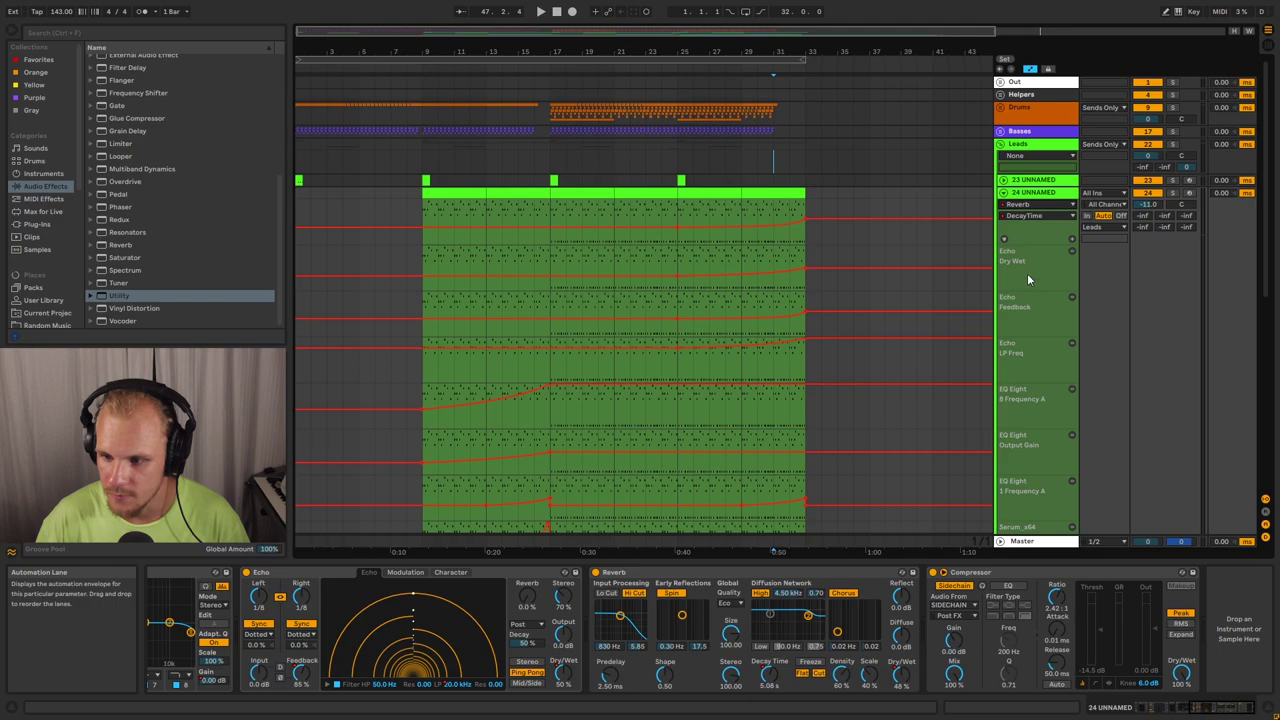
{"action": "left_click", "coordinate": [1070, 238]}
Display Reverb's Dry/Wet automation on track 24 in a separate lane
{"action": "left_click", "coordinate": [1018, 204]}
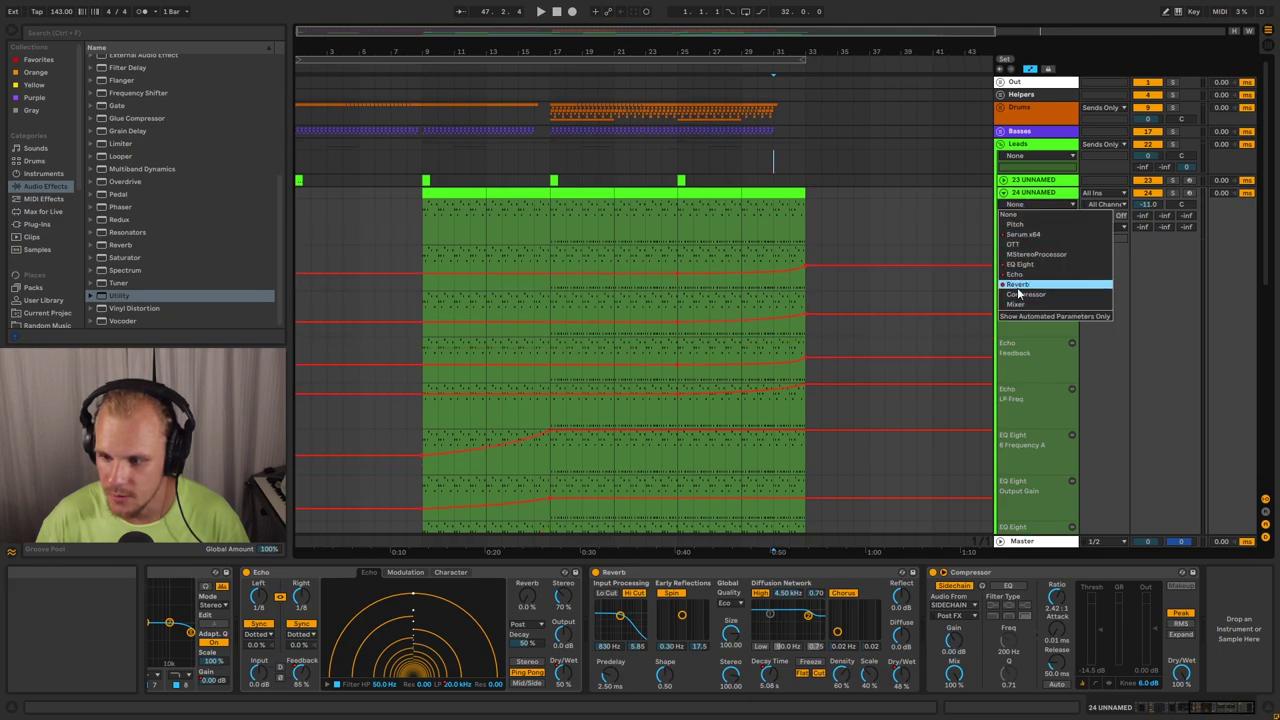
{"action": "left_click", "coordinate": [1018, 284]}
{"action": "left_click", "coordinate": [1030, 215]}
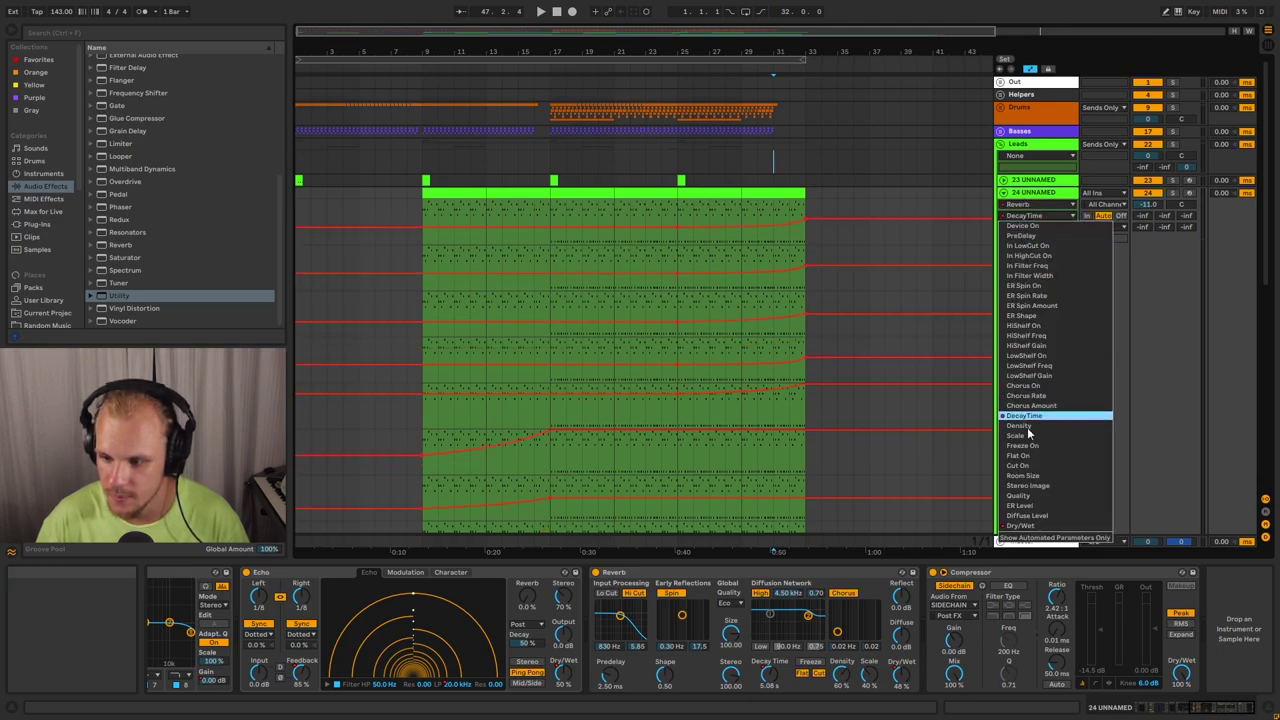
{"action": "left_click", "coordinate": [1020, 525]}
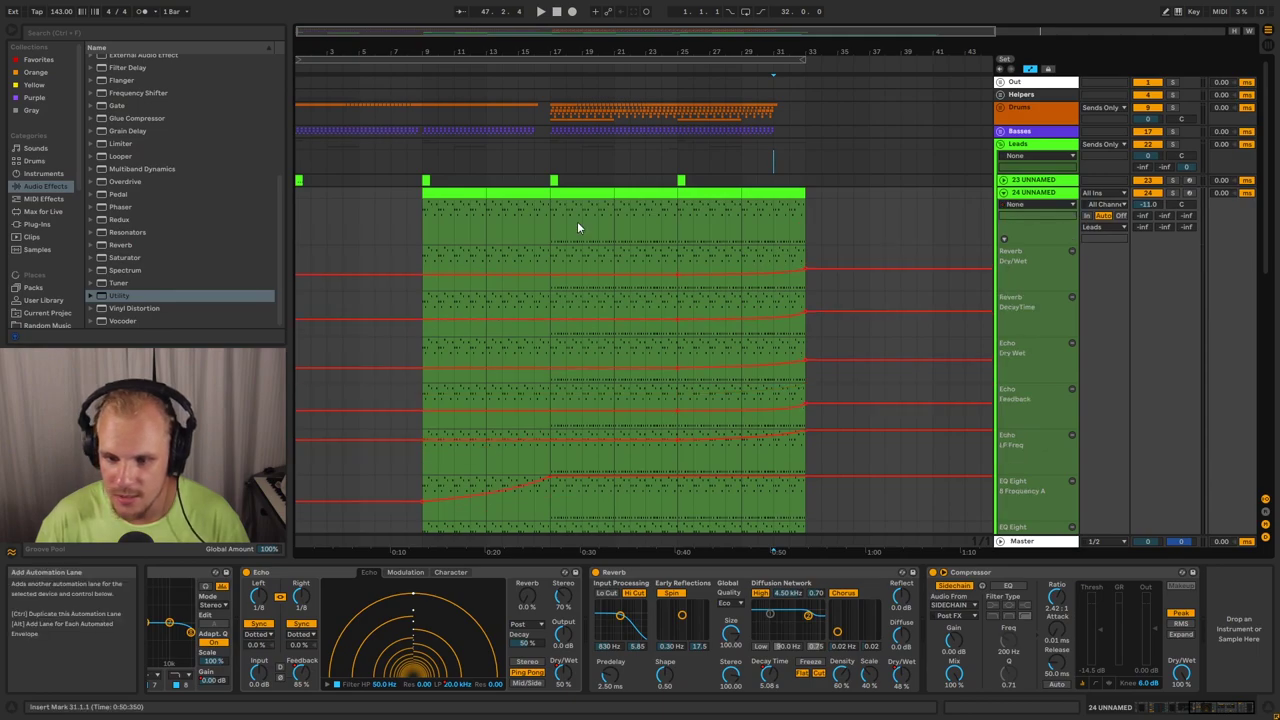
Review track 24's stacked automation lanes from Reverb Dry/Wet to Serum's Macro 1, including the Macro 1 curve from bar 17 to 33
{"action": "scroll", "coordinate": [439, 222], "scroll_direction": "down", "scroll_amount": 10}
{"action": "scroll", "coordinate": [449, 252], "scroll_direction": "up", "scroll_amount": 5}
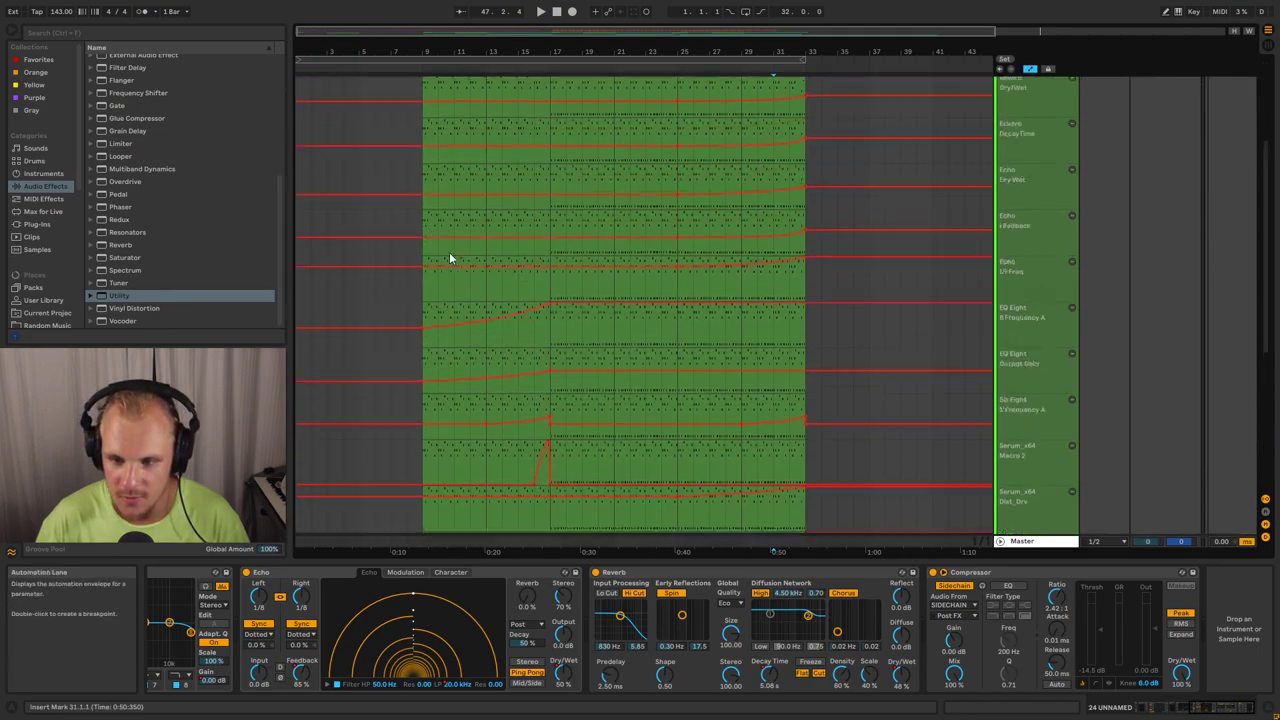
{"action": "scroll", "coordinate": [449, 252], "scroll_direction": "down", "scroll_amount": 2}
{"action": "scroll", "coordinate": [449, 252], "scroll_direction": "up", "scroll_amount": 2}
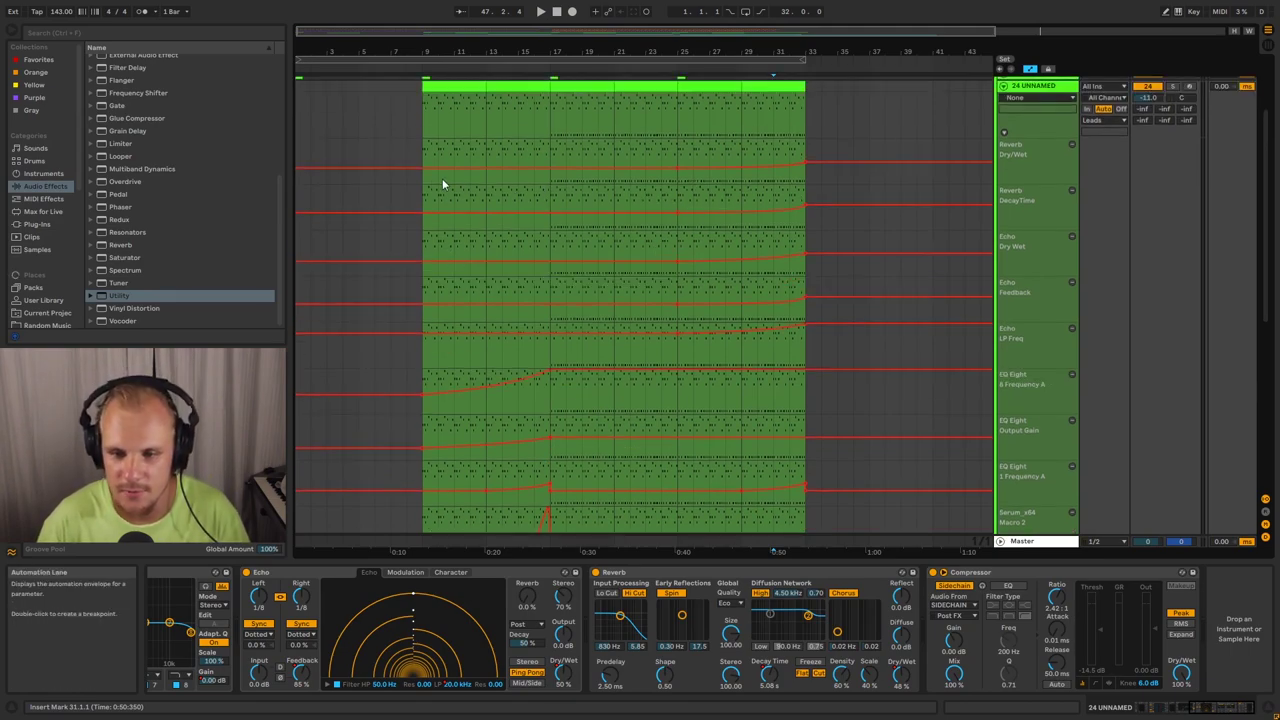
{"action": "scroll", "coordinate": [539, 318], "scroll_direction": "down", "scroll_amount": 5}
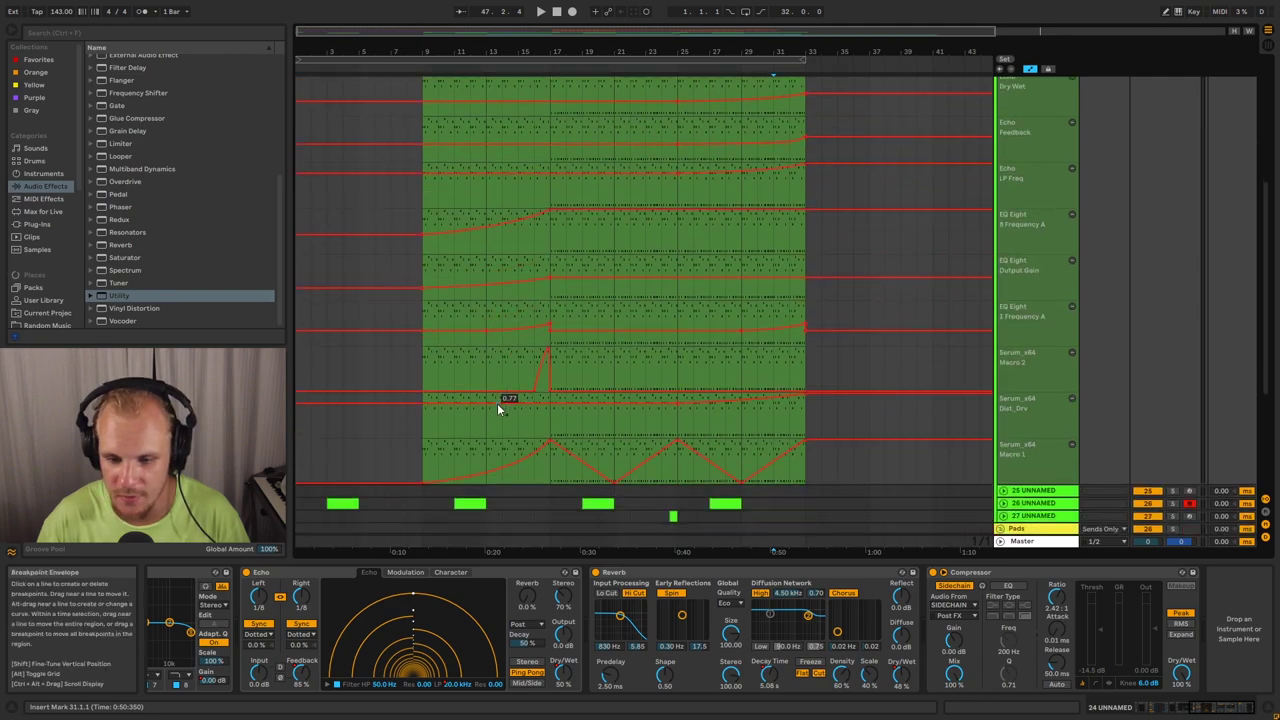
{"action": "left_click_drag", "start_coordinate": [550, 478], "coordinate": [800, 478]}
{"action": "left_click", "coordinate": [797, 477]}
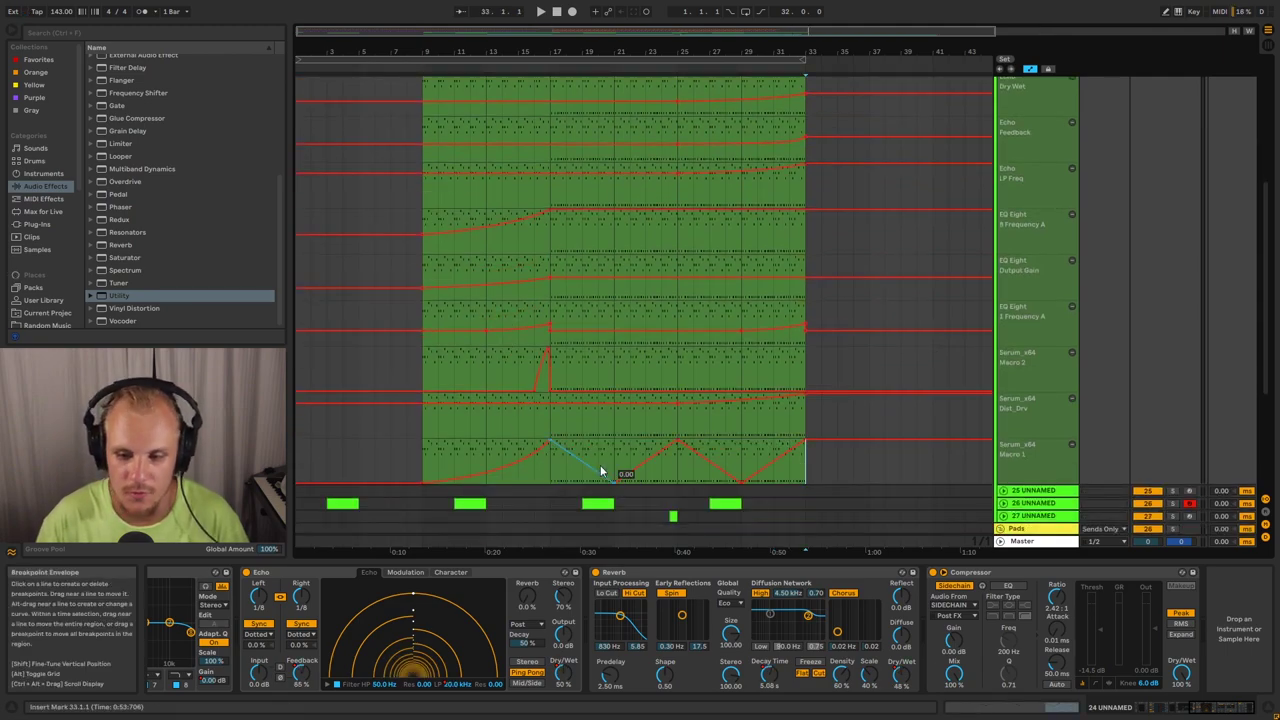
{"action": "scroll", "coordinate": [569, 463], "scroll_direction": "up", "scroll_amount": 2}
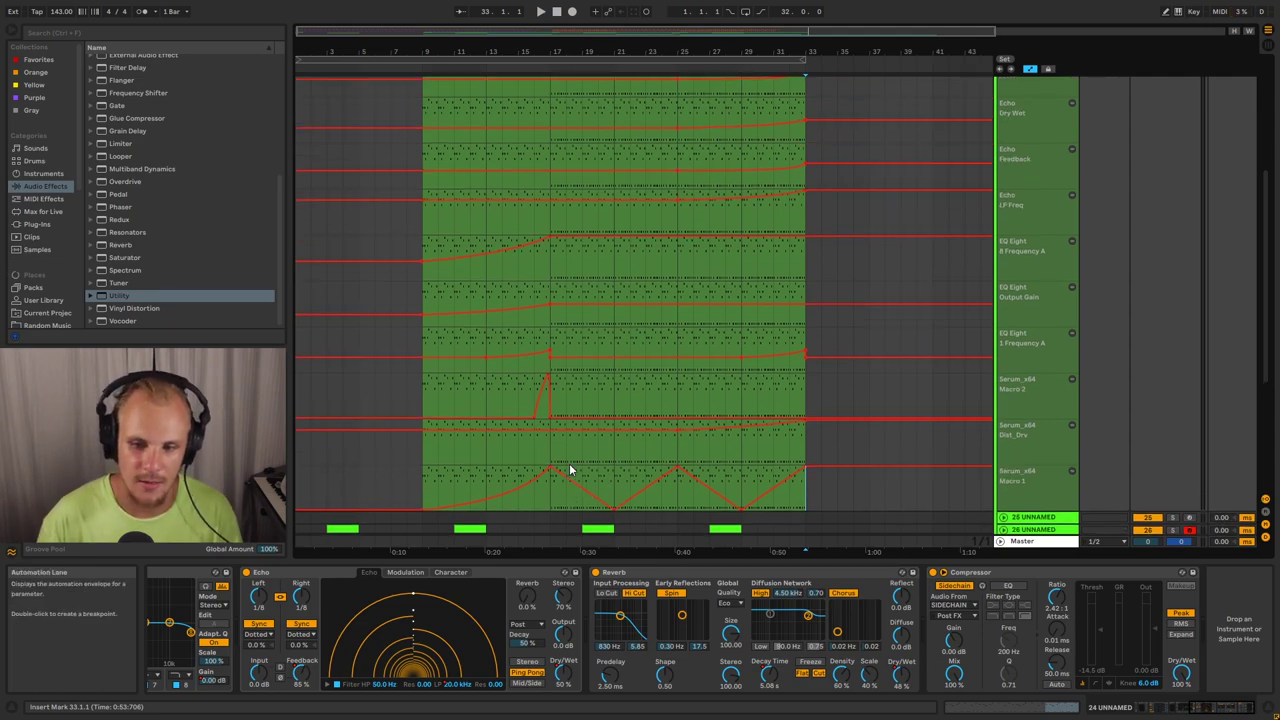
{"action": "scroll", "coordinate": [570, 468], "scroll_direction": "up", "scroll_amount": 8}
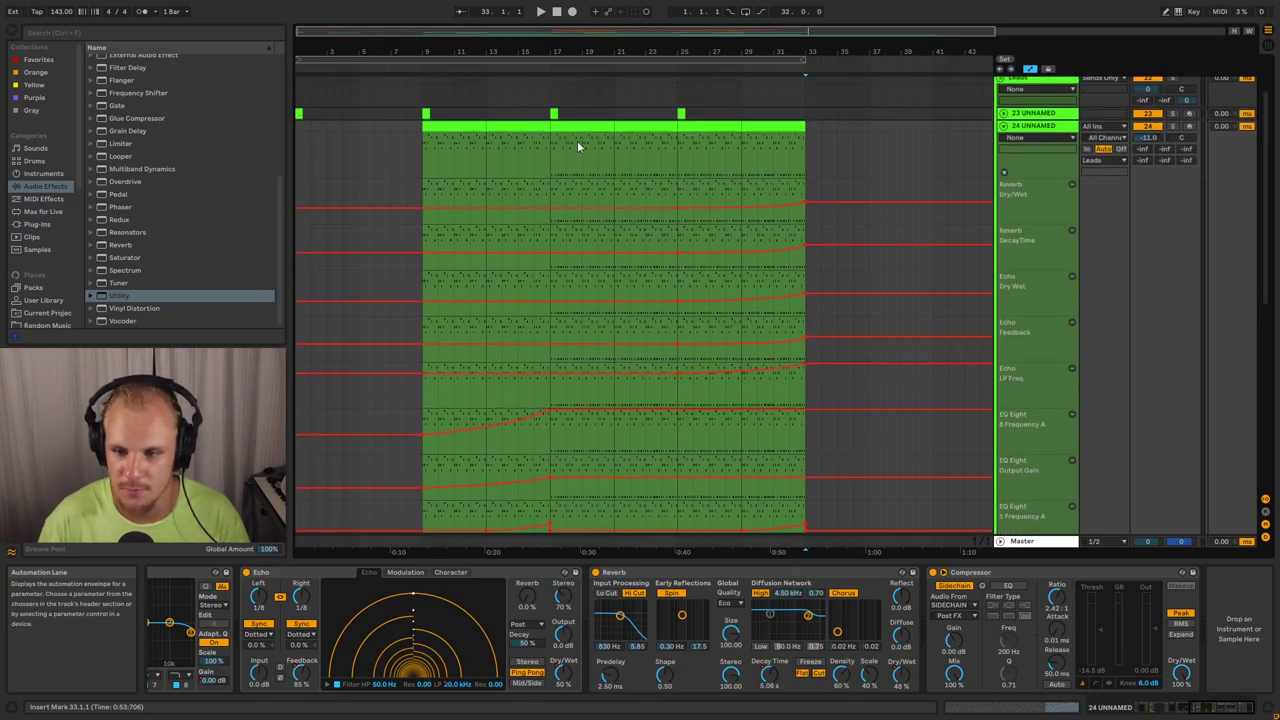
Mark bars 17–21, 25–29 and 32–33 on track 24 in turn and compare these sections with the automation lanes
{"action": "left_click_drag", "start_coordinate": [550, 149], "coordinate": [593, 157]}
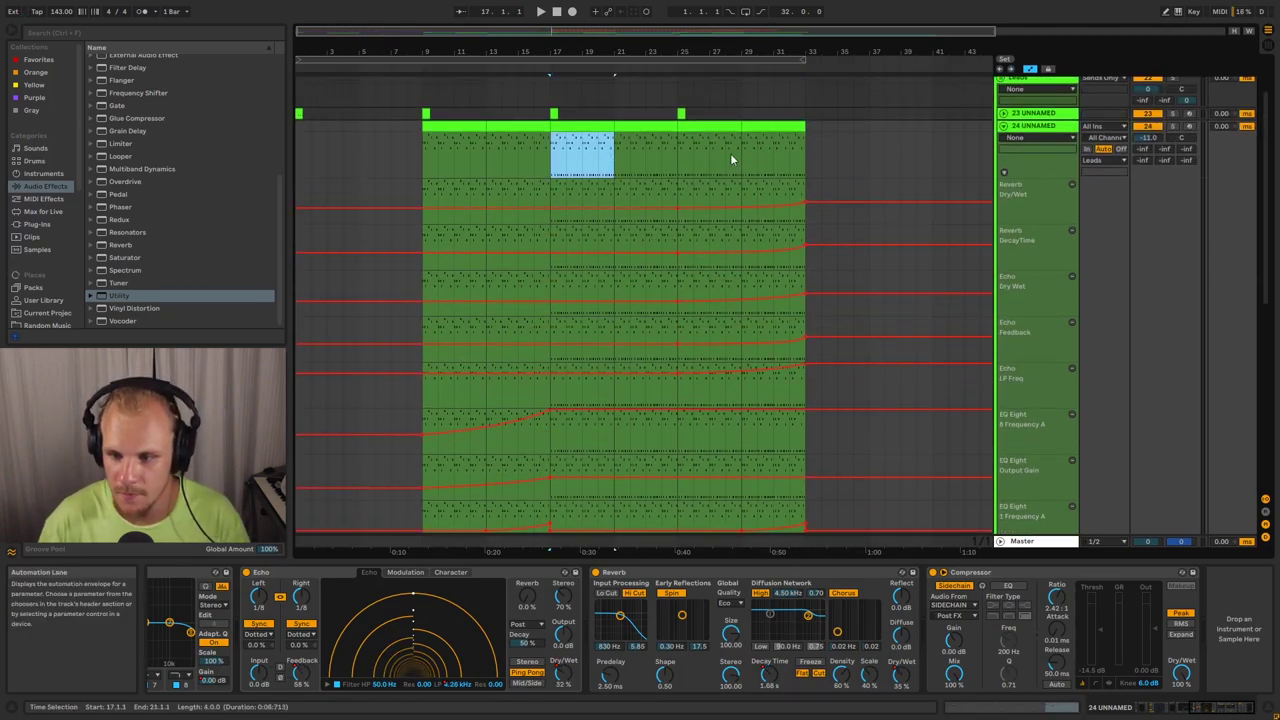
{"action": "left_click_drag", "start_coordinate": [684, 161], "coordinate": [743, 158]}
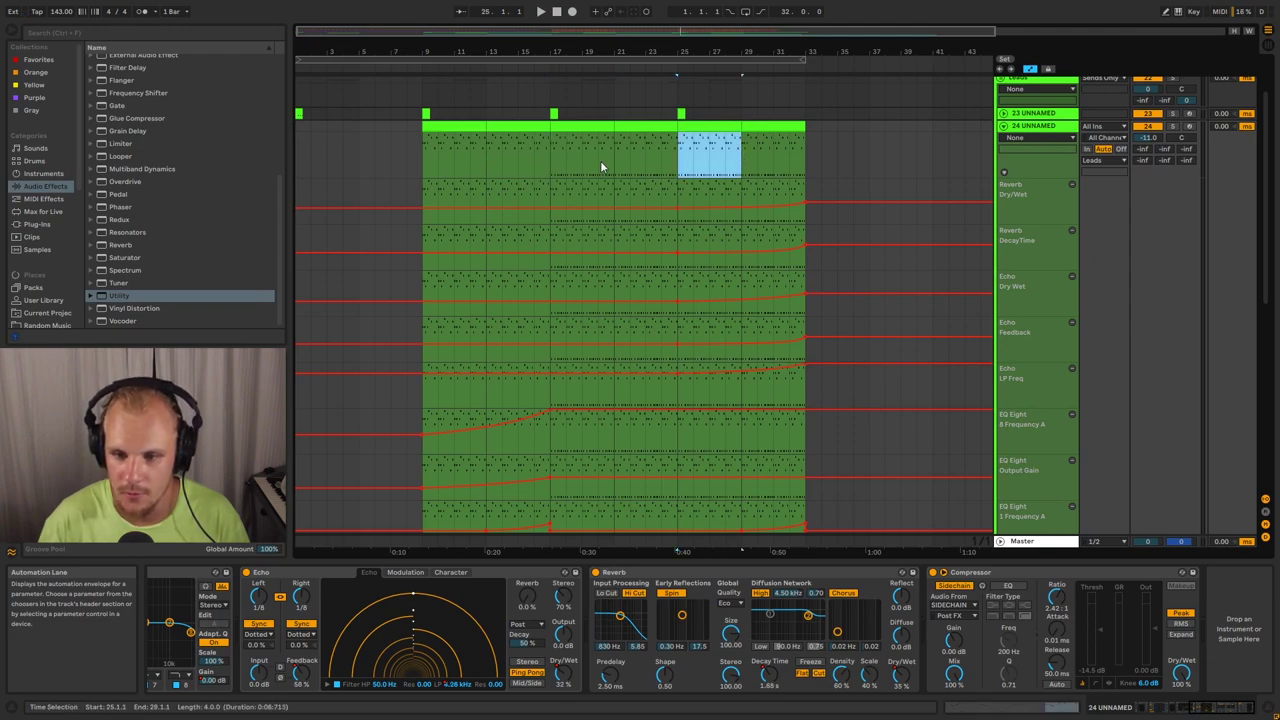
{"action": "left_click_drag", "start_coordinate": [599, 155], "coordinate": [677, 158]}
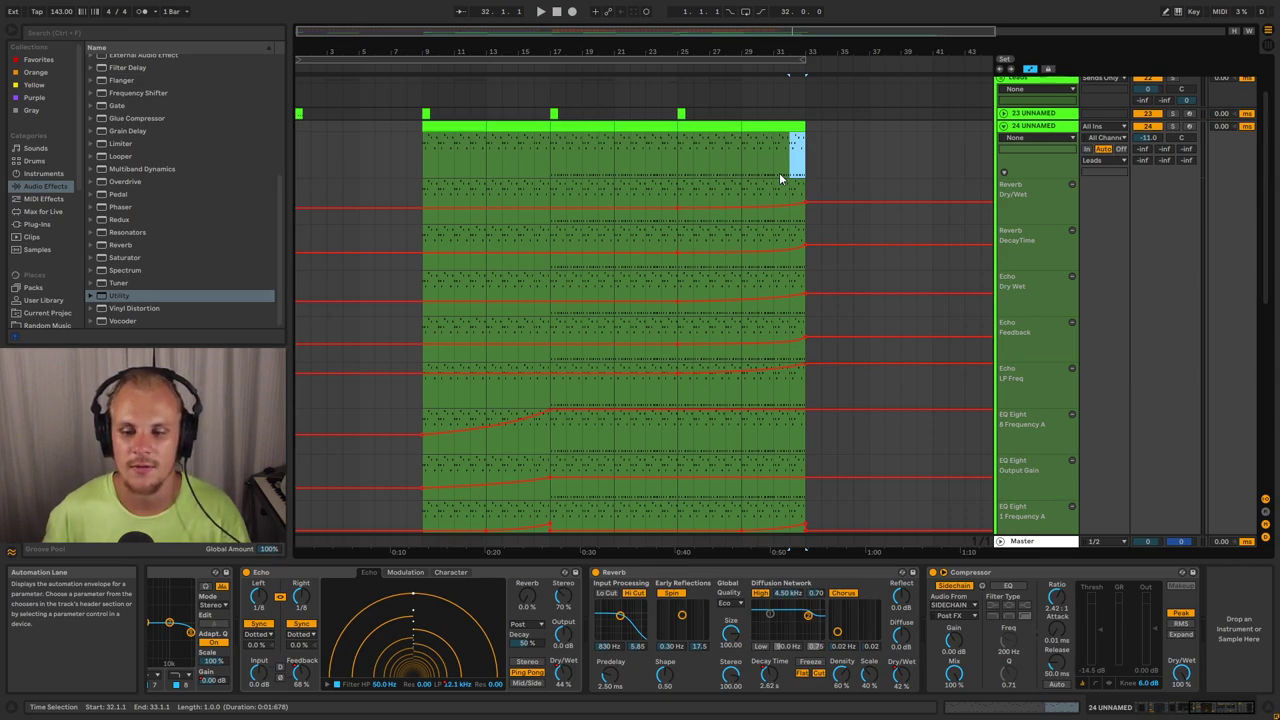
{"action": "scroll", "coordinate": [620, 170], "scroll_direction": "down", "scroll_amount": 3}
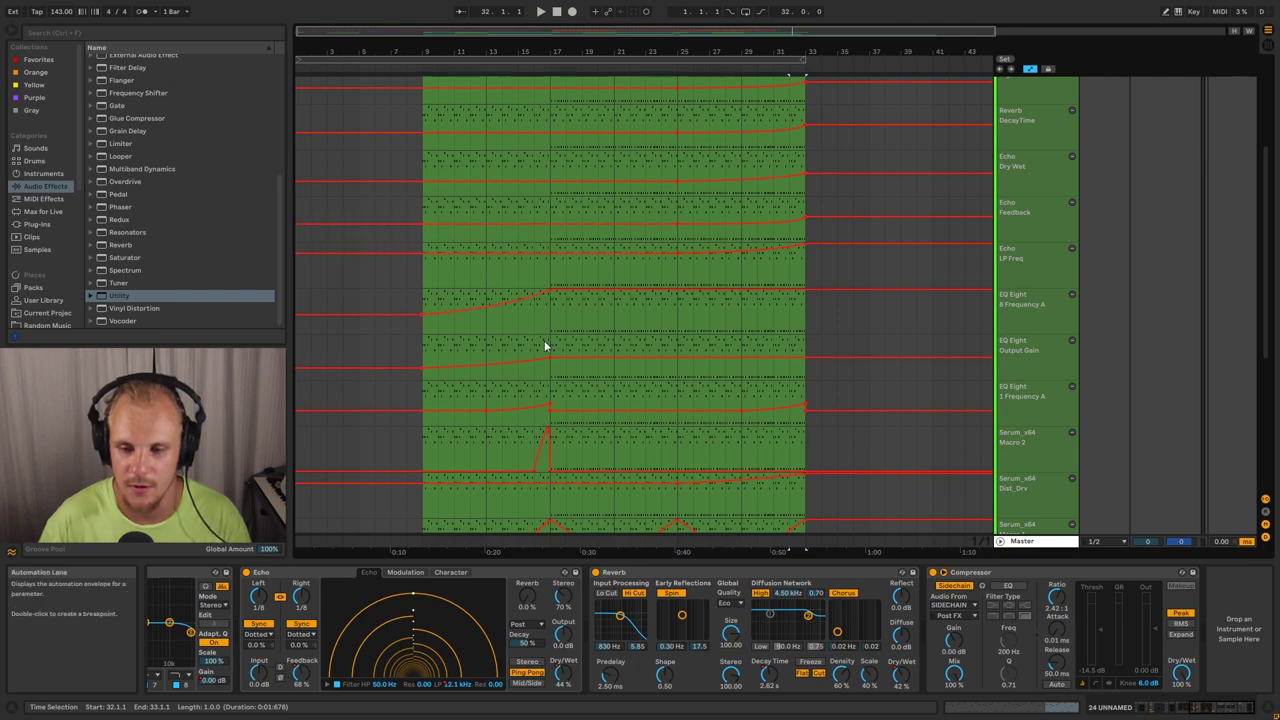
{"action": "scroll", "coordinate": [575, 355], "scroll_direction": "up", "scroll_amount": 3}
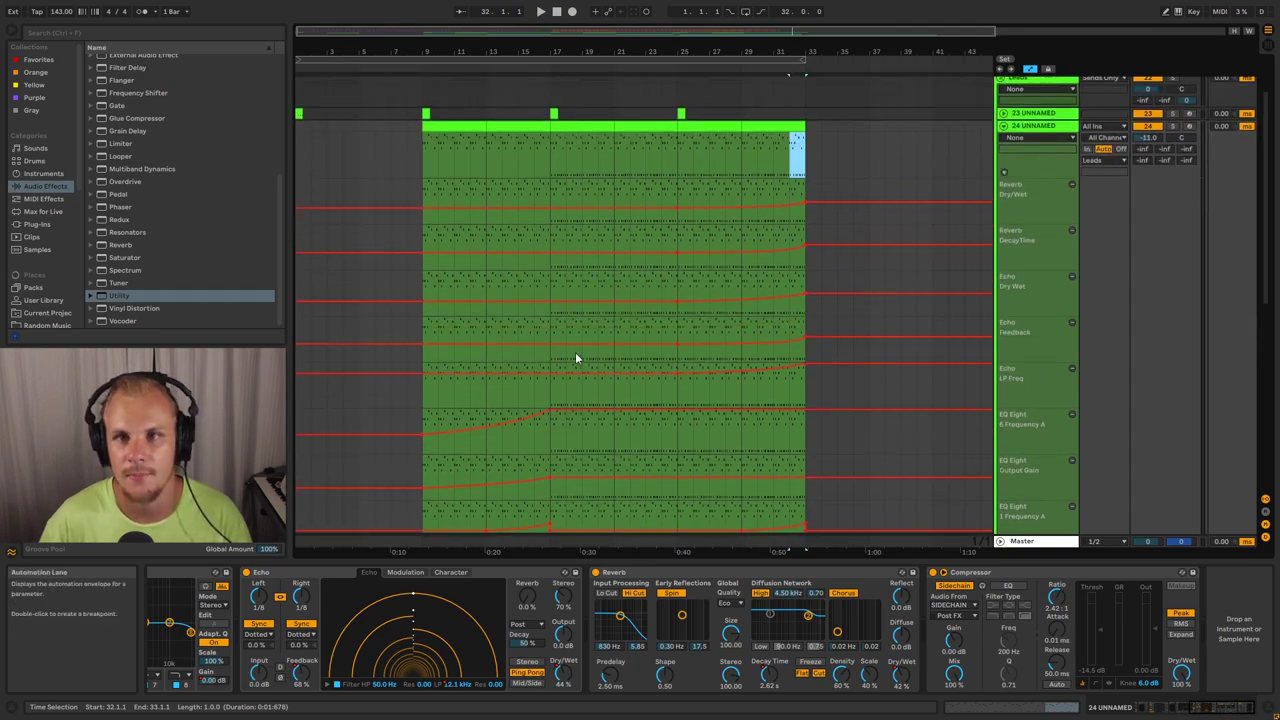
{"action": "scroll", "coordinate": [575, 357], "scroll_direction": "down", "scroll_amount": 3}
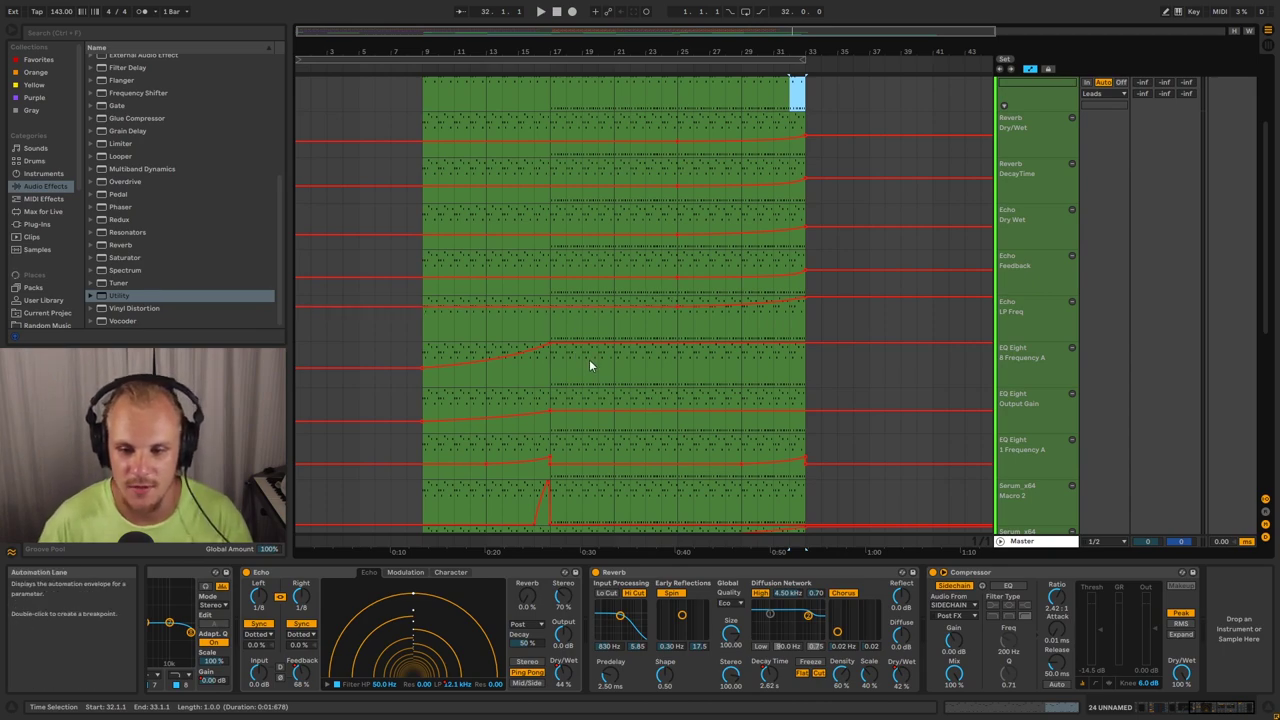
{"action": "scroll", "coordinate": [590, 365], "scroll_direction": "up", "scroll_amount": 4}
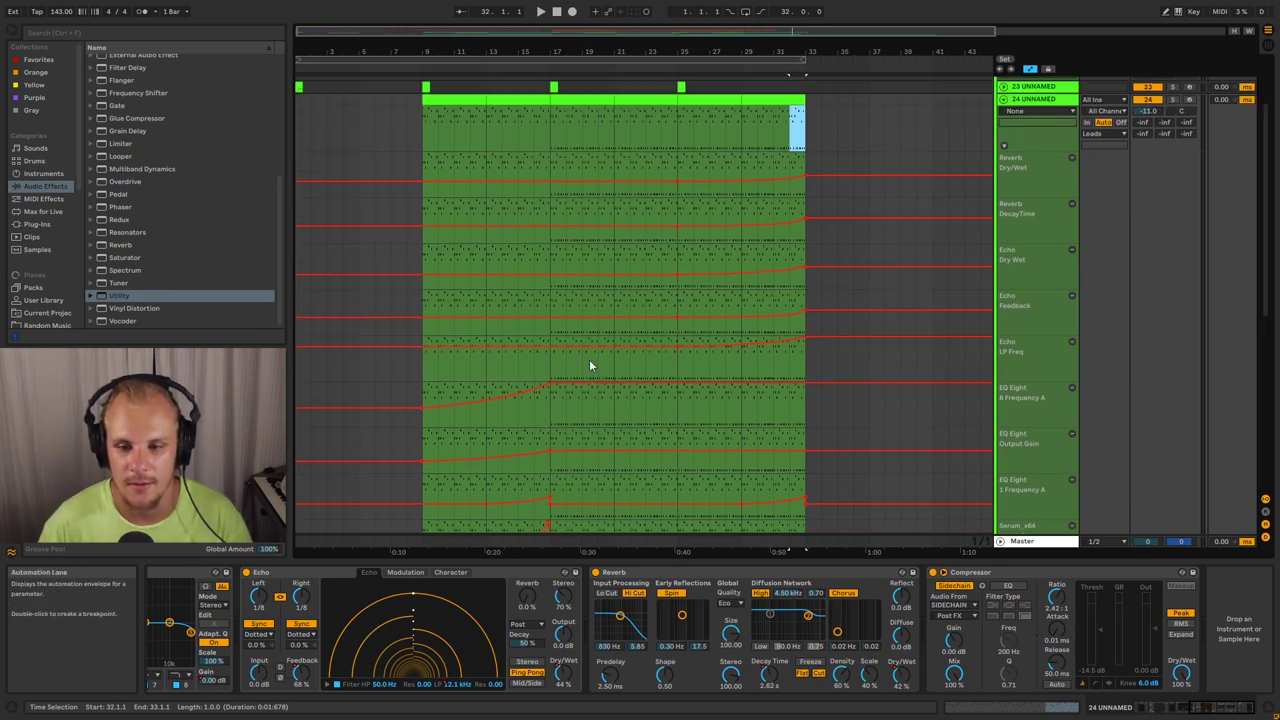